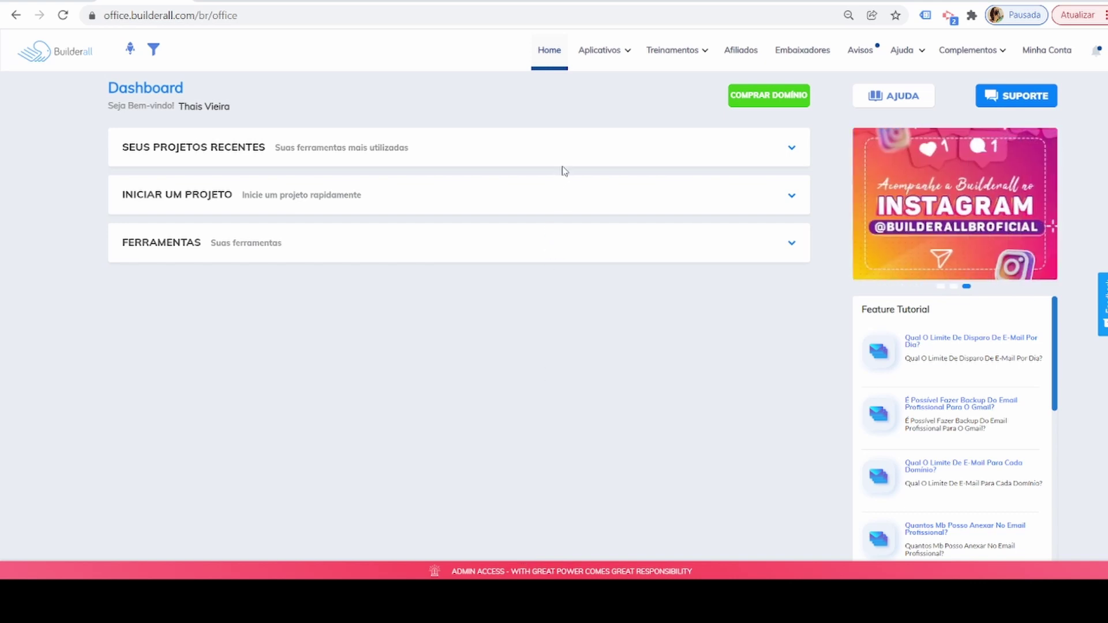
# - Open the webinar builder (Construtor de Webinar) and go to its dashboard
pyautogui.click(614, 64)
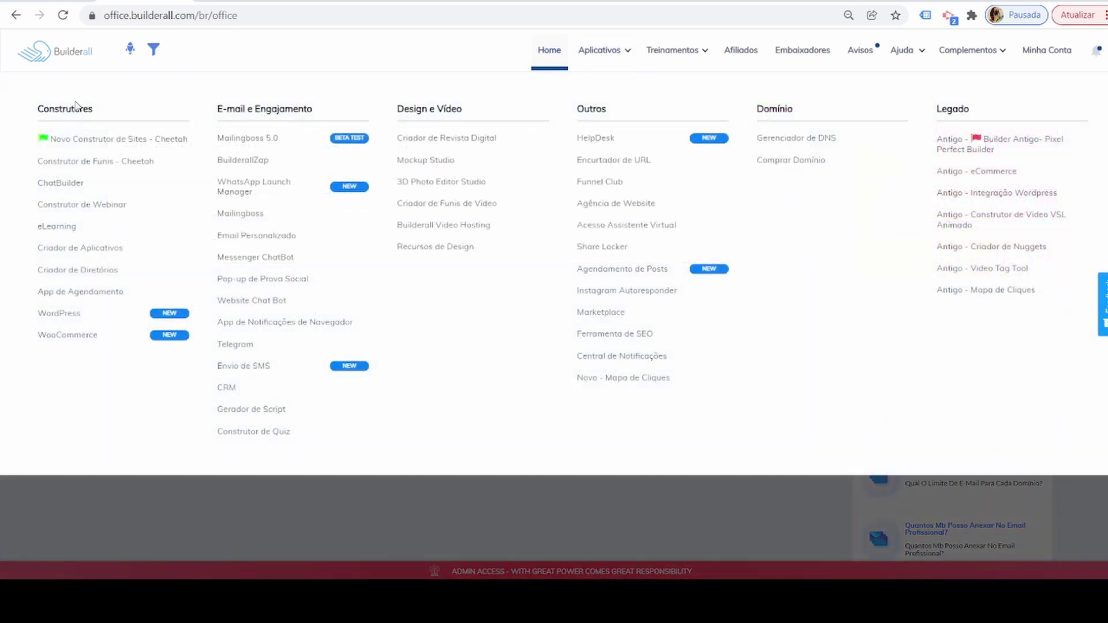
pyautogui.click(64, 205)
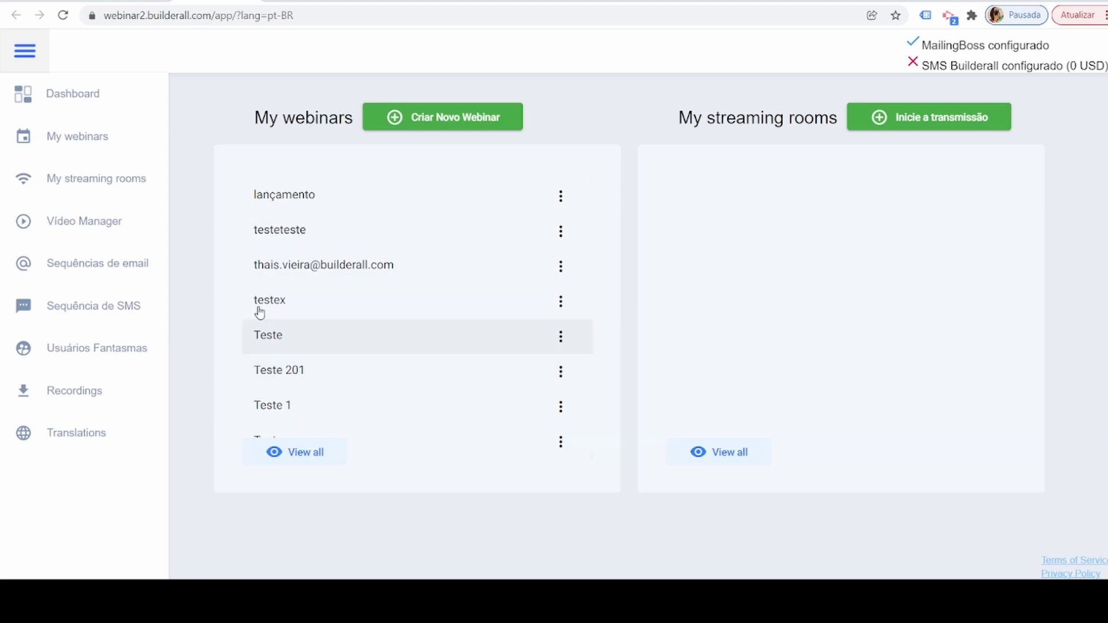
pyautogui.click(67, 94)
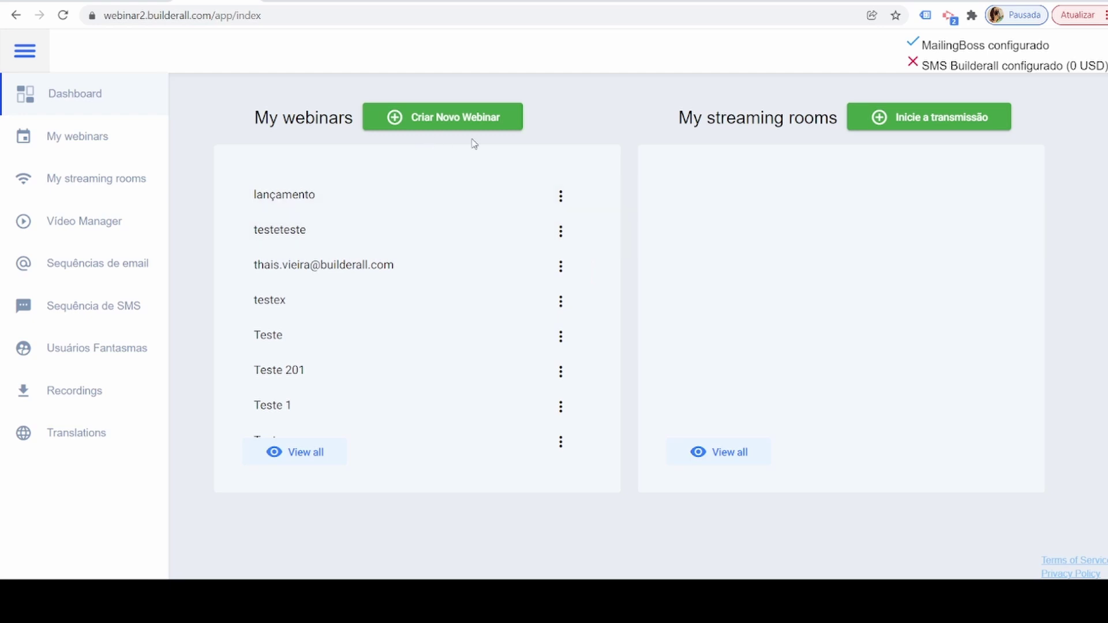
pyautogui.click(455, 113)
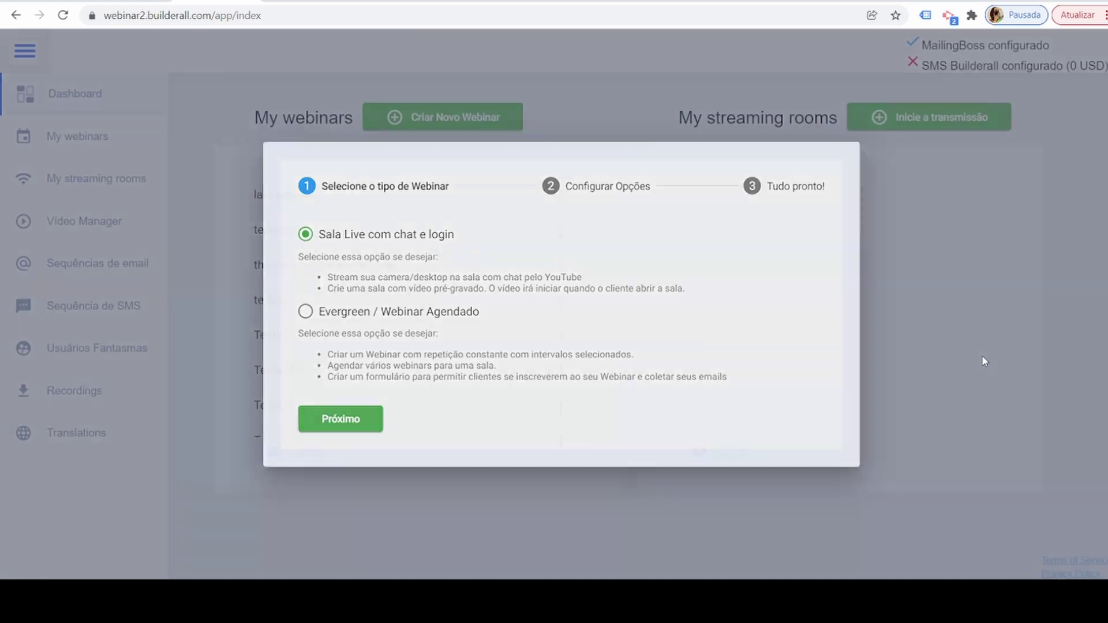
pyautogui.click(983, 359)
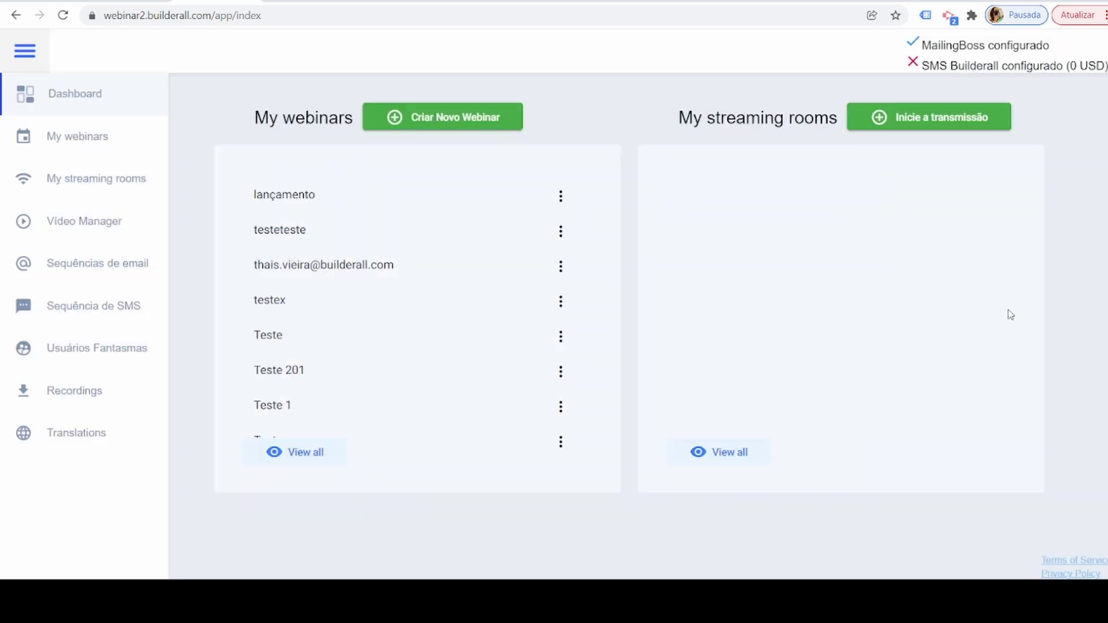
pyautogui.click(947, 119)
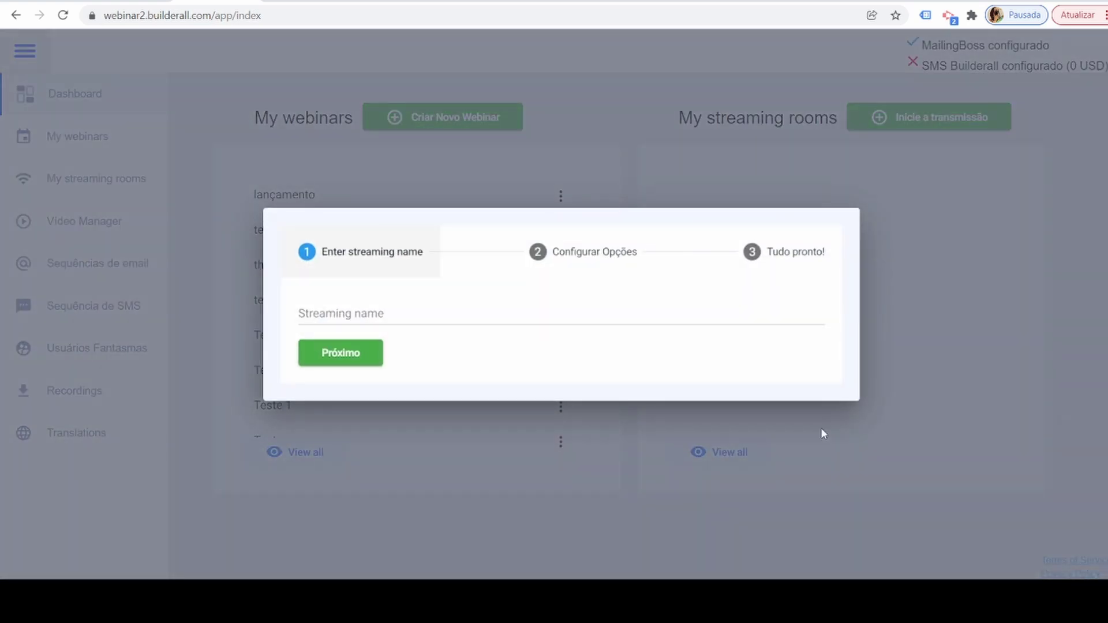
pyautogui.click(1075, 417)
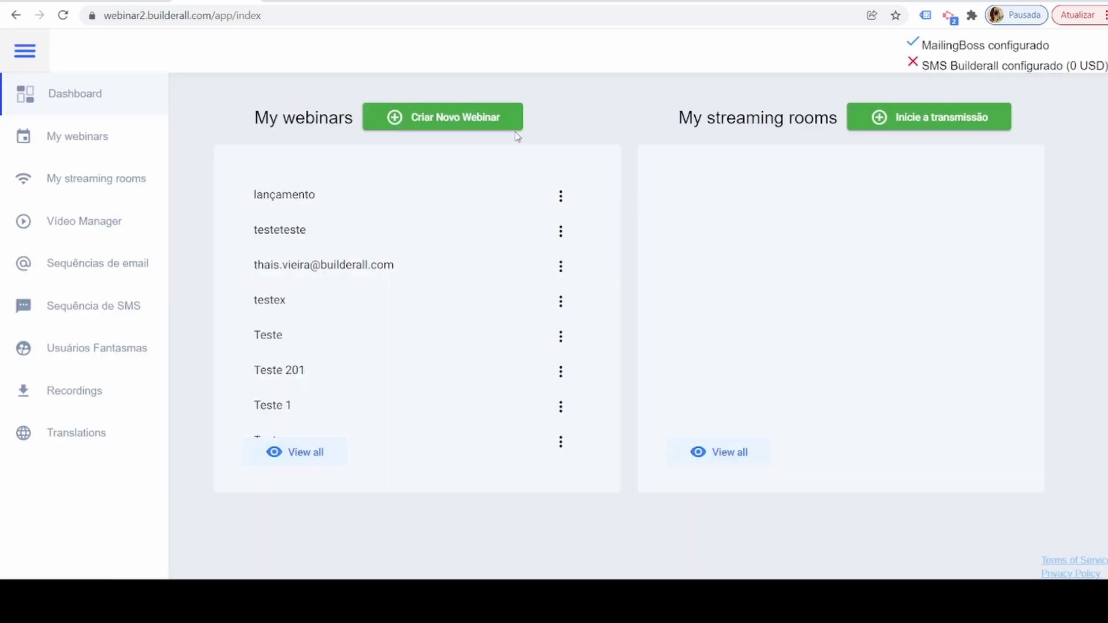
# - Create a new webinar of type "Sala Live com chat e login" named "Webinar"
pyautogui.click(478, 117)
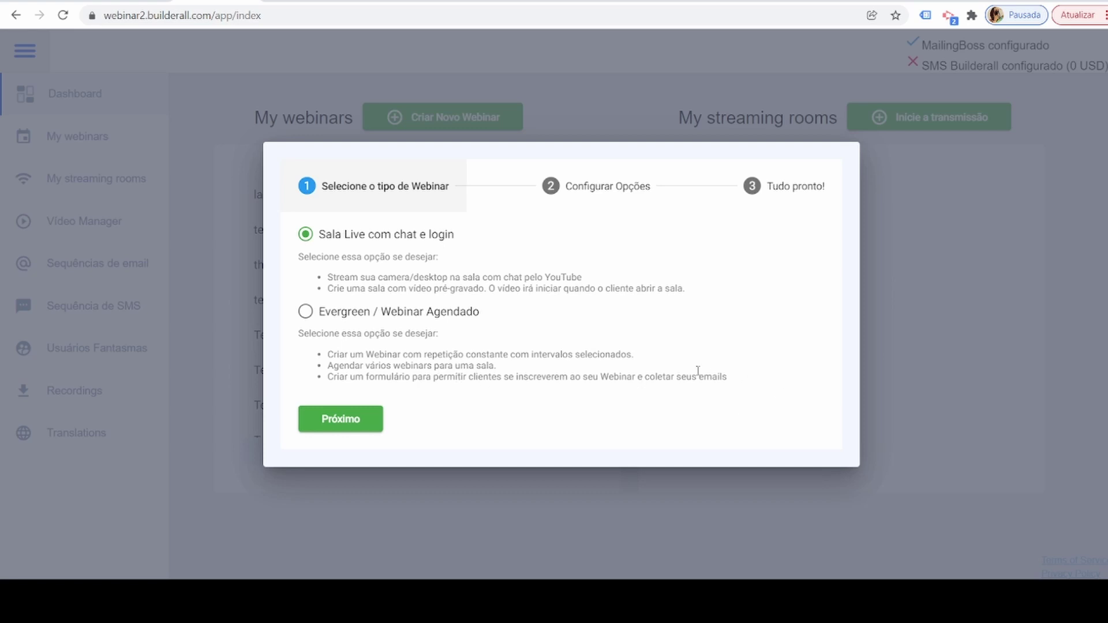
pyautogui.click(306, 311)
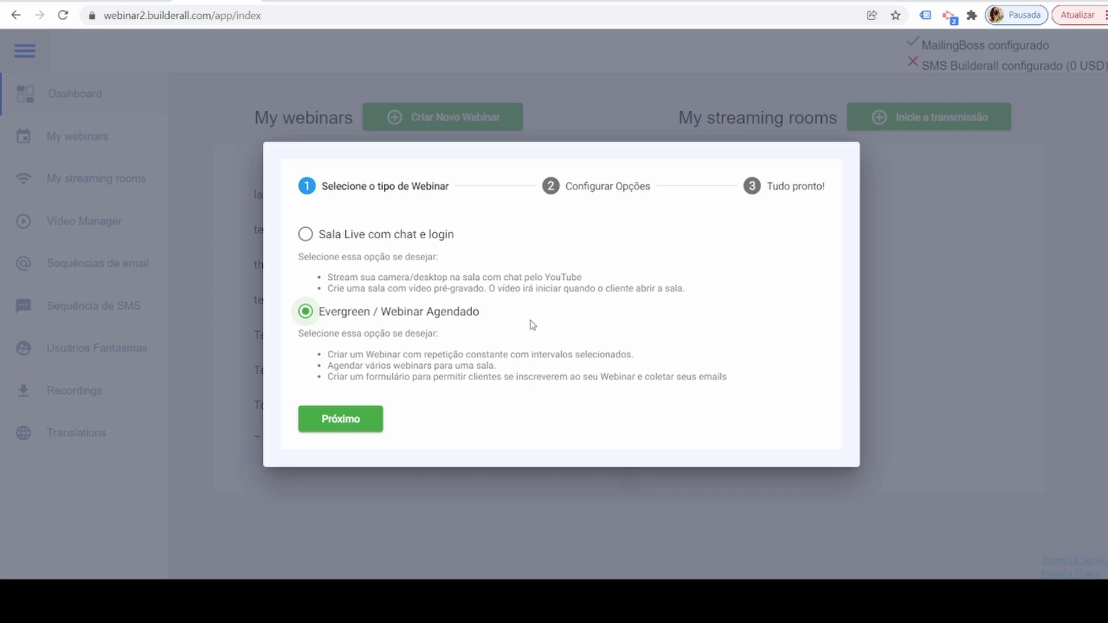
pyautogui.click(305, 241)
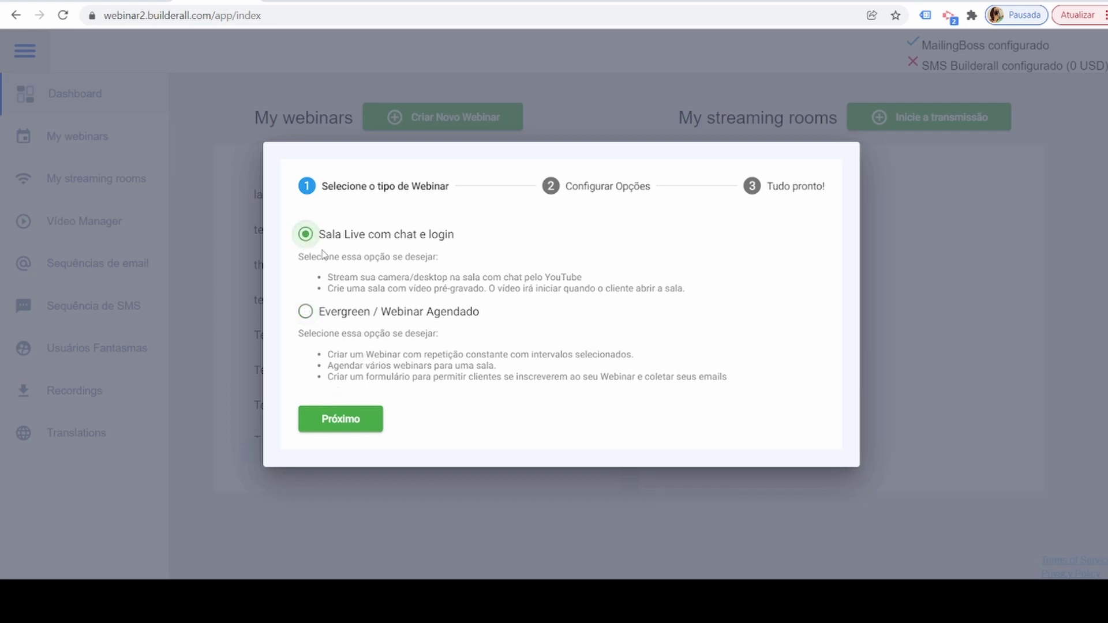
pyautogui.click(339, 417)
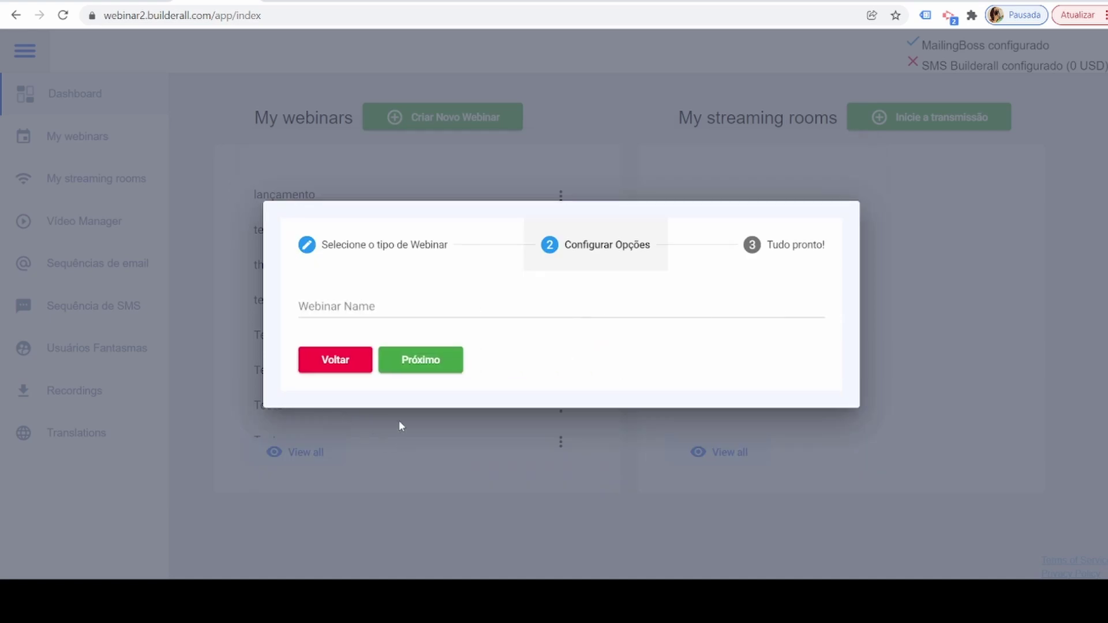
pyautogui.click(334, 313)
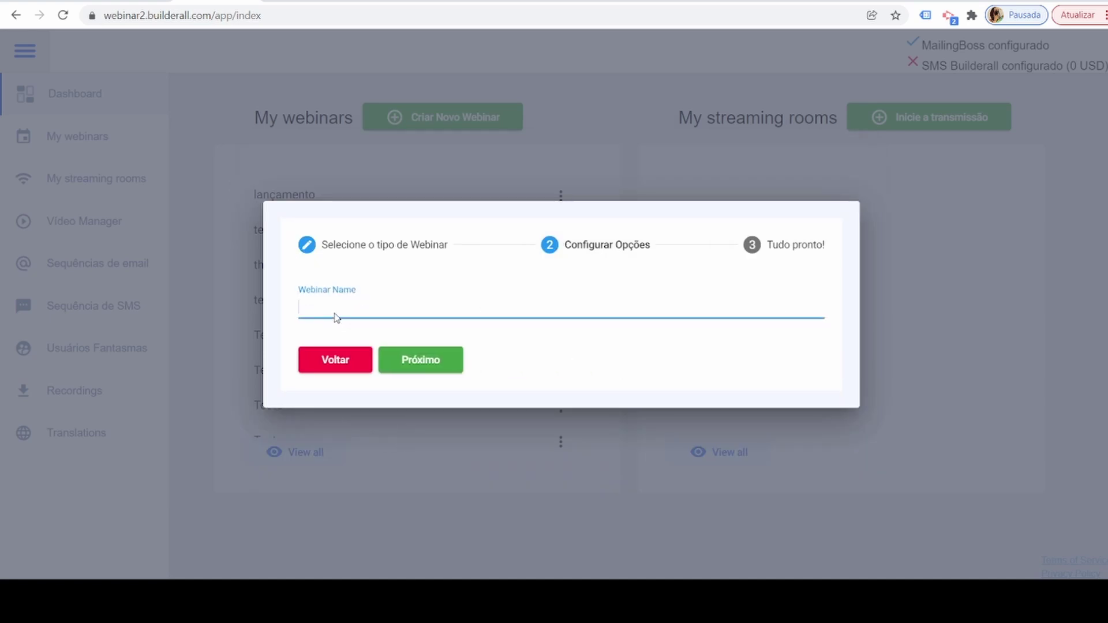
pyautogui.write('Webinar')
pyautogui.click(414, 357)
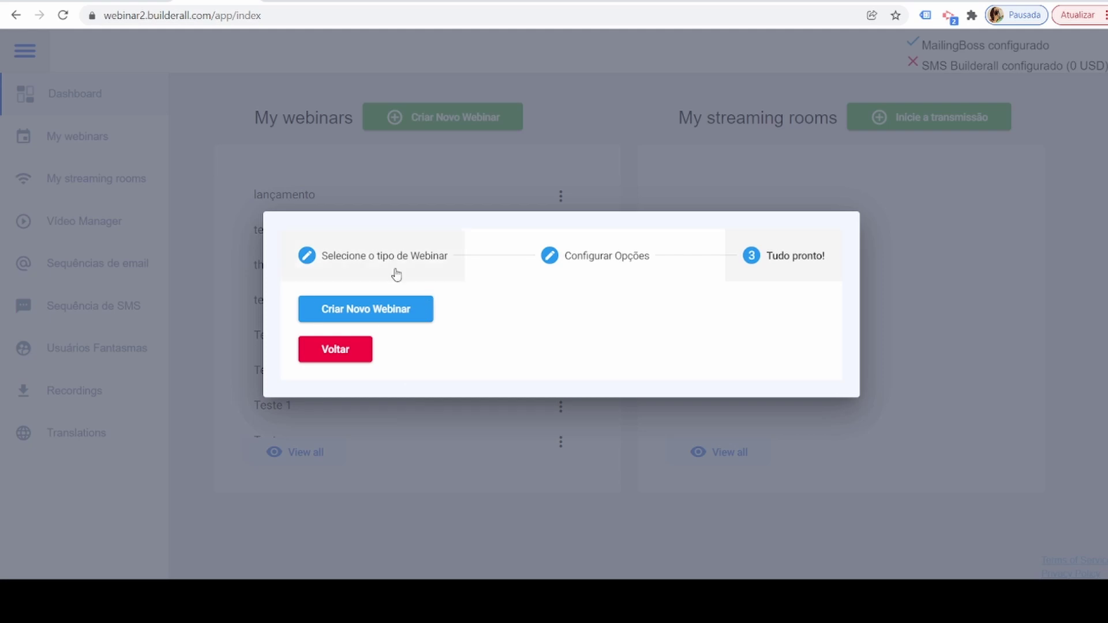
pyautogui.click(388, 316)
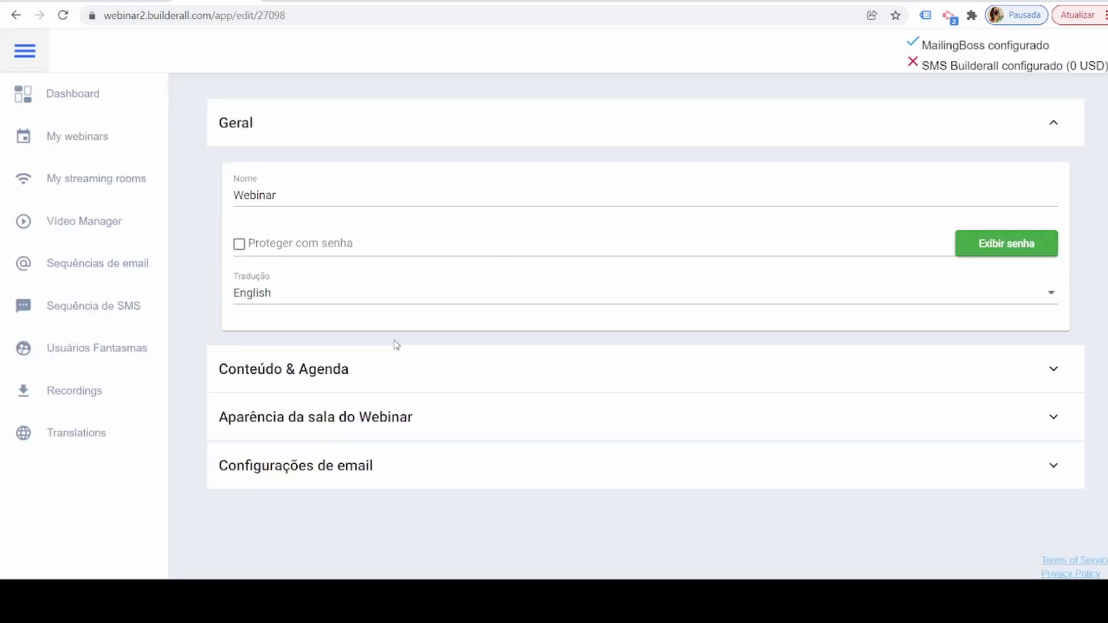
# - Review the new webinar's content, room appearance, email and general settings, including password protection and the translation languages
pyautogui.click(352, 374)
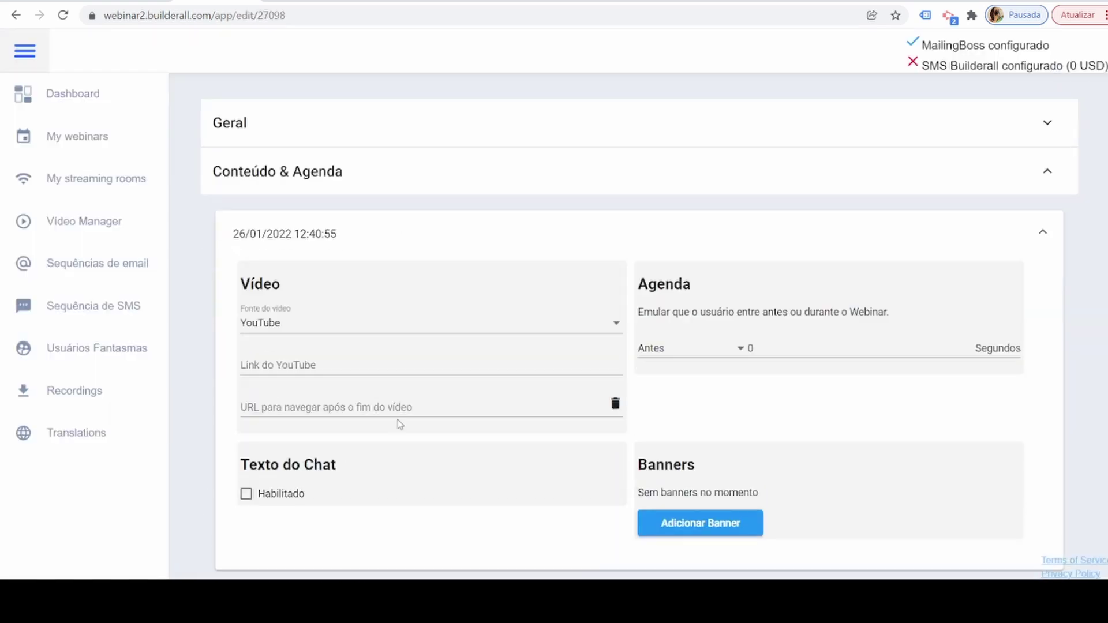
pyautogui.scroll(-2, 465, 438)
pyautogui.click(385, 477)
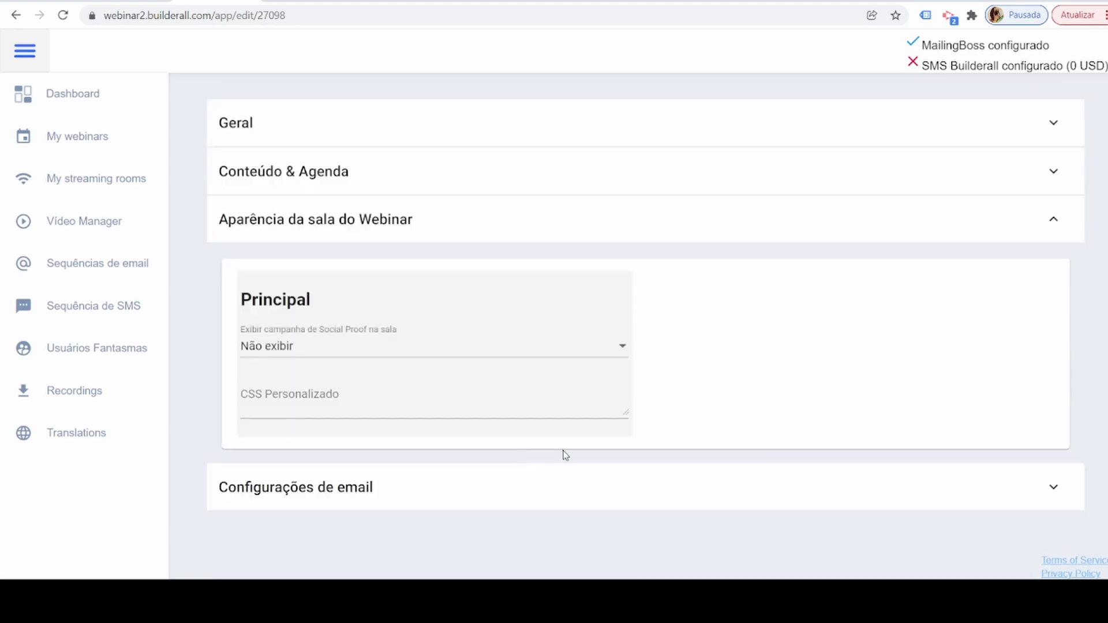
pyautogui.click(384, 477)
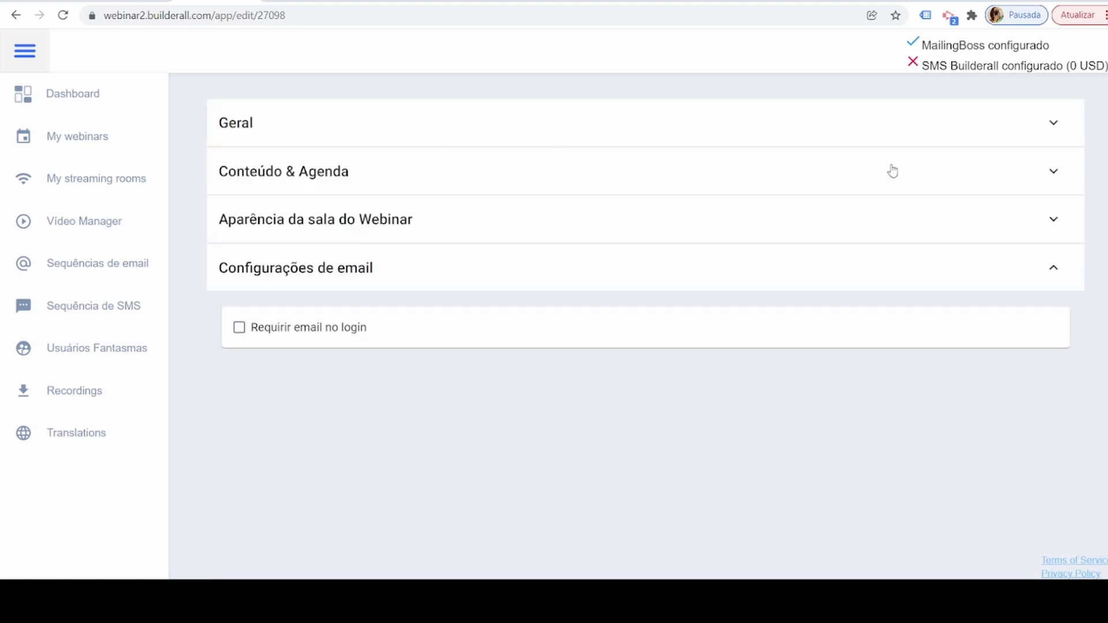
pyautogui.click(274, 139)
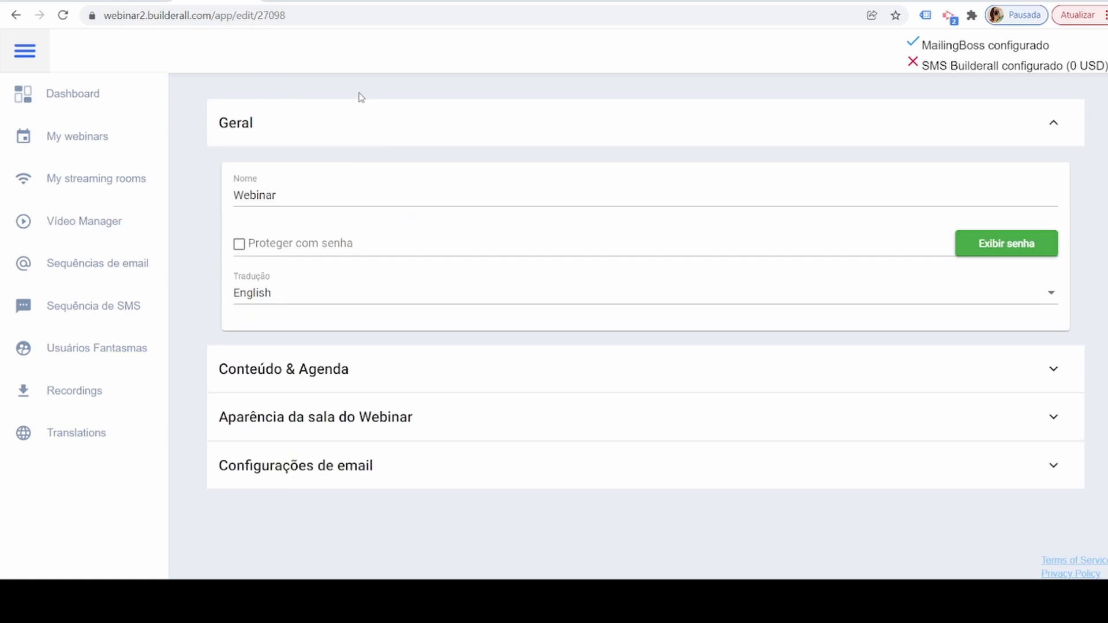
pyautogui.click(239, 244)
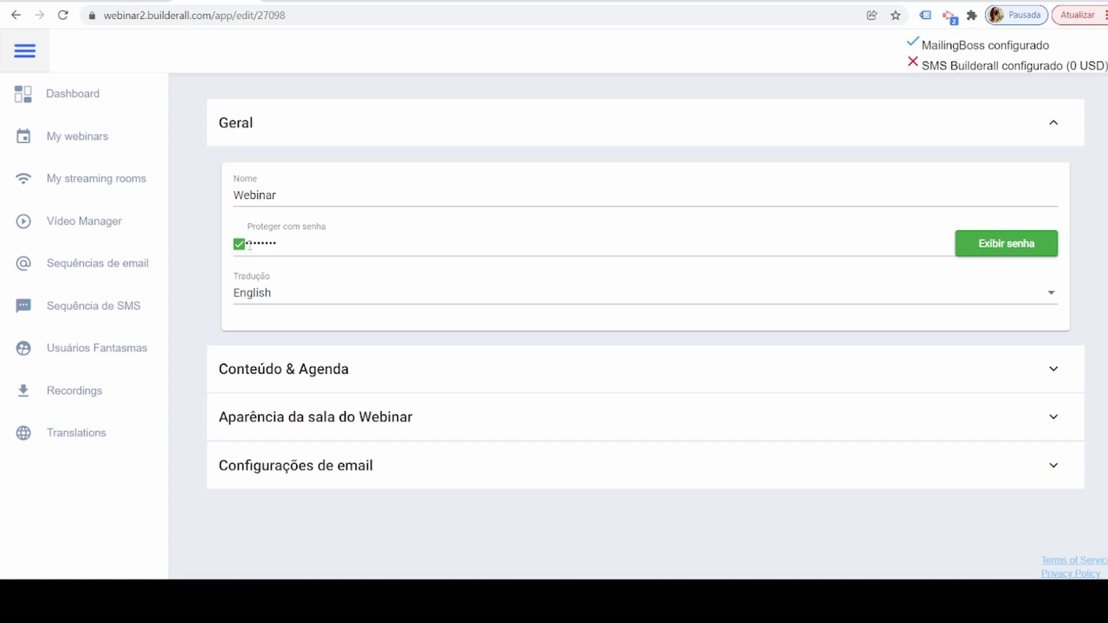
pyautogui.click(237, 246)
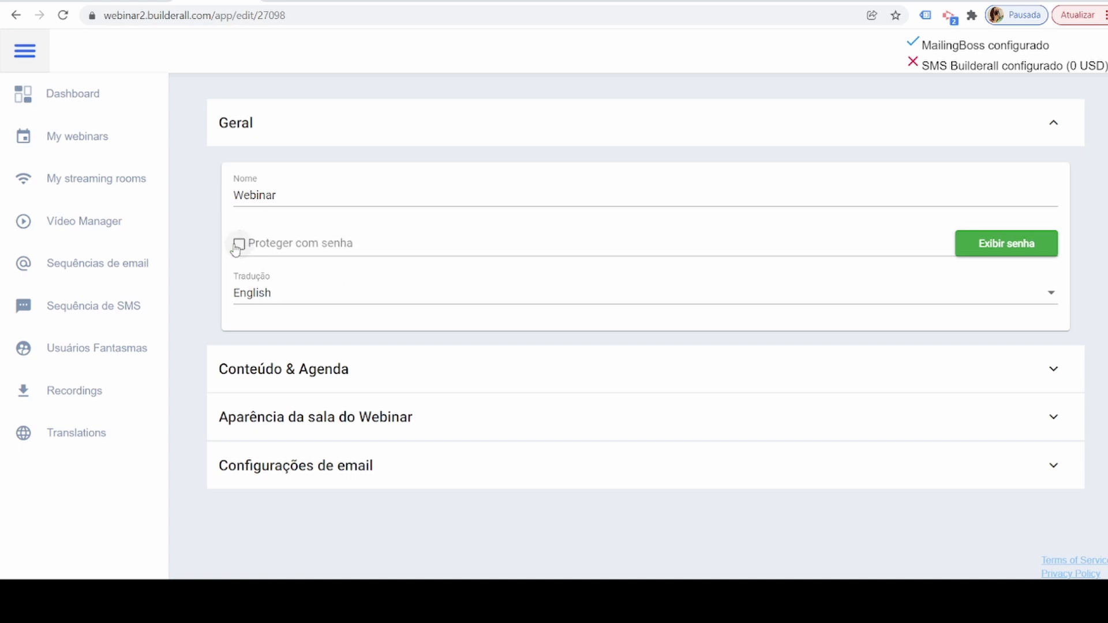
pyautogui.click(247, 293)
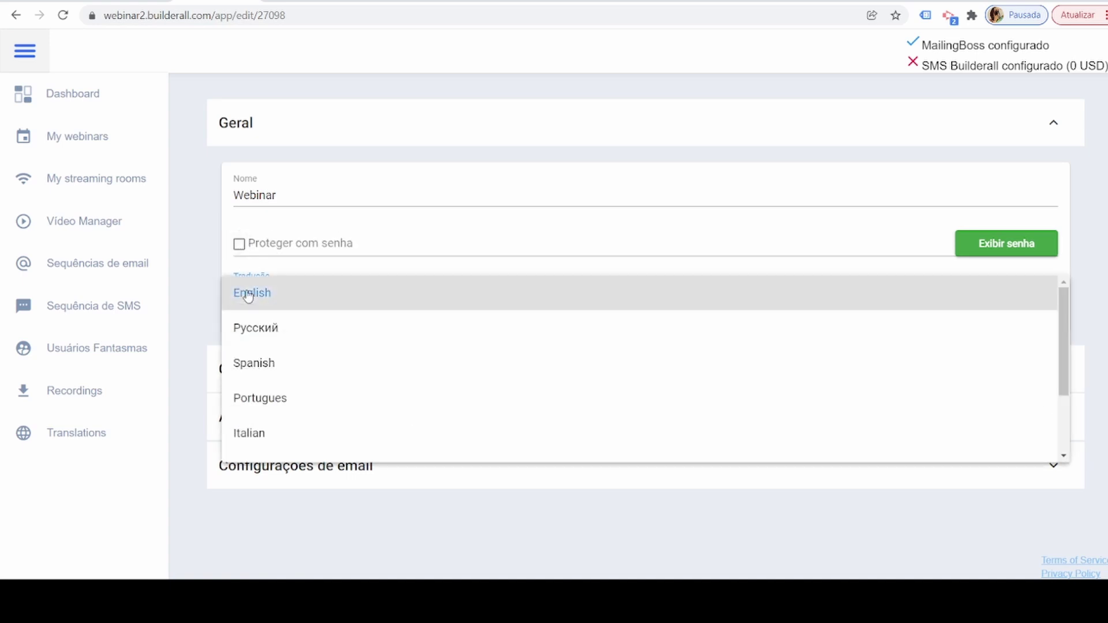
pyautogui.click(422, 138)
# - Expand the "Conteúdo & Agenda" section and examine the available video sources and the YouTube link field
pyautogui.click(306, 385)
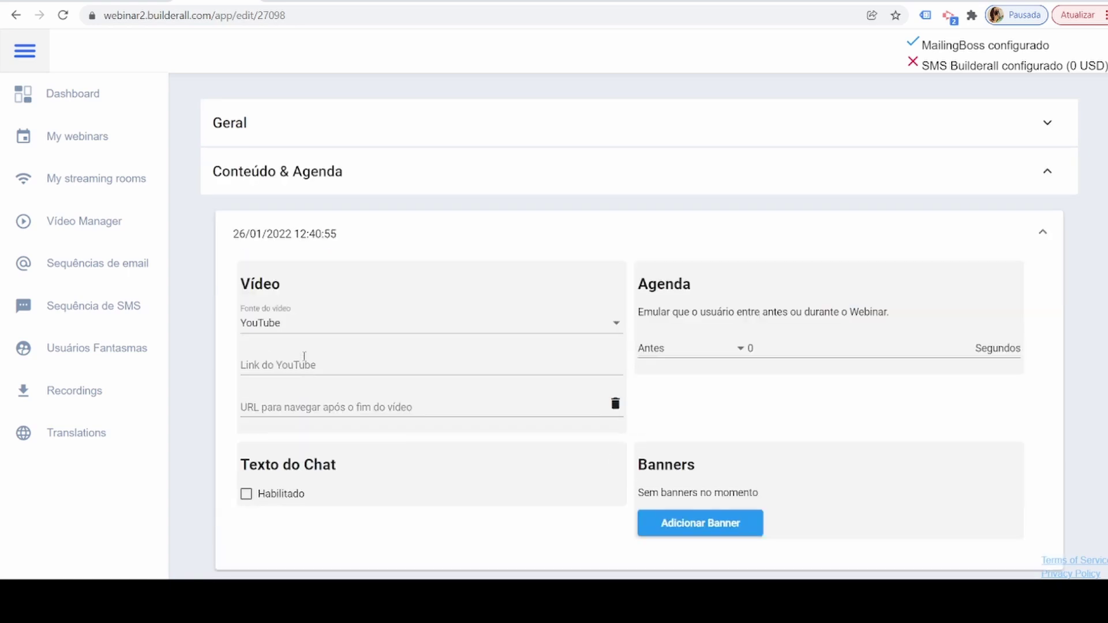
pyautogui.click(257, 329)
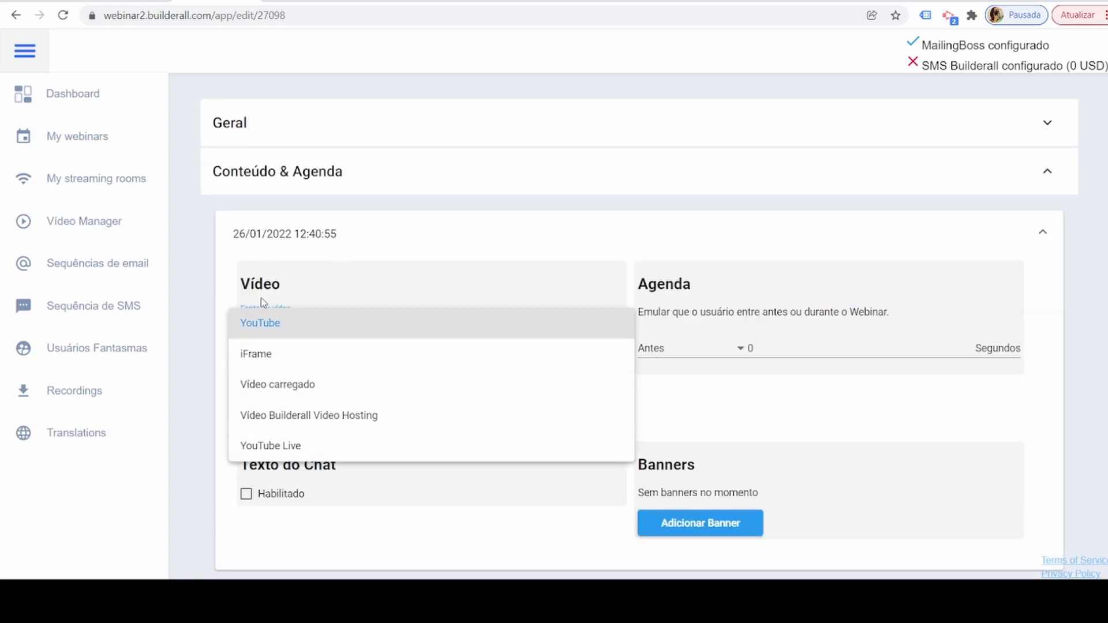
pyautogui.click(340, 279)
pyautogui.click(268, 369)
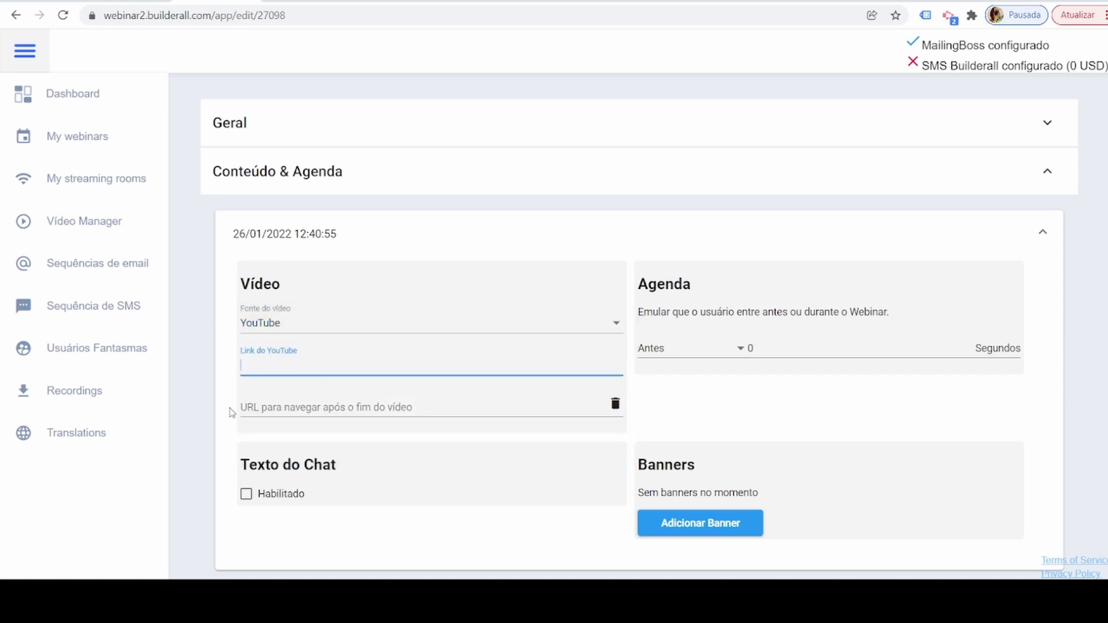
# - Try iFrame and "Vídeo carregado" as the video source and check which uploaded videos can be chosen
pyautogui.click(278, 330)
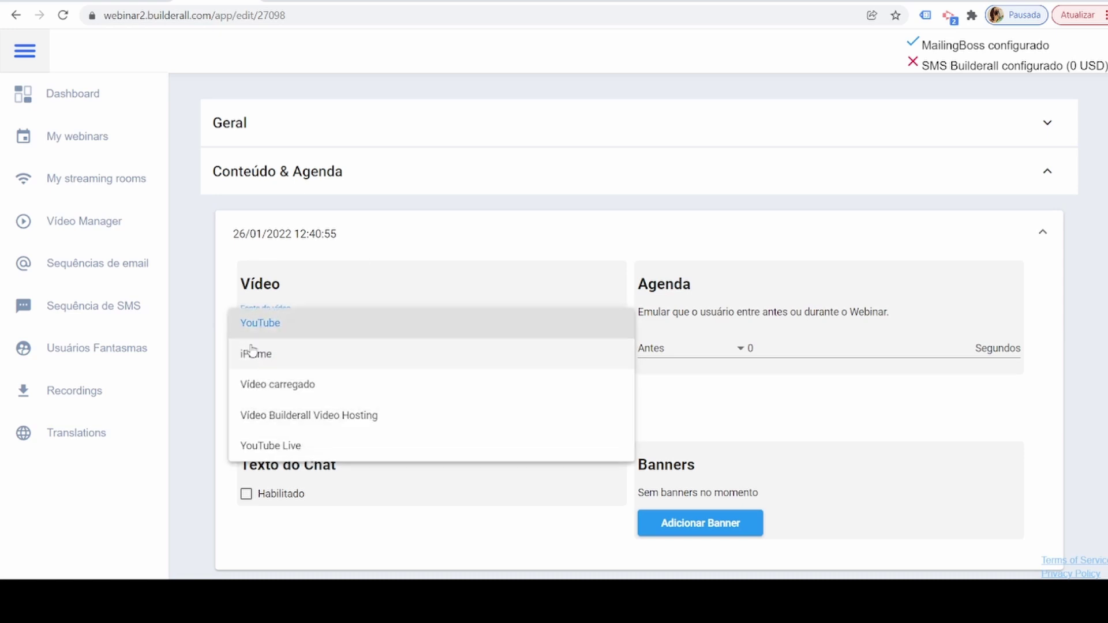
pyautogui.click(249, 355)
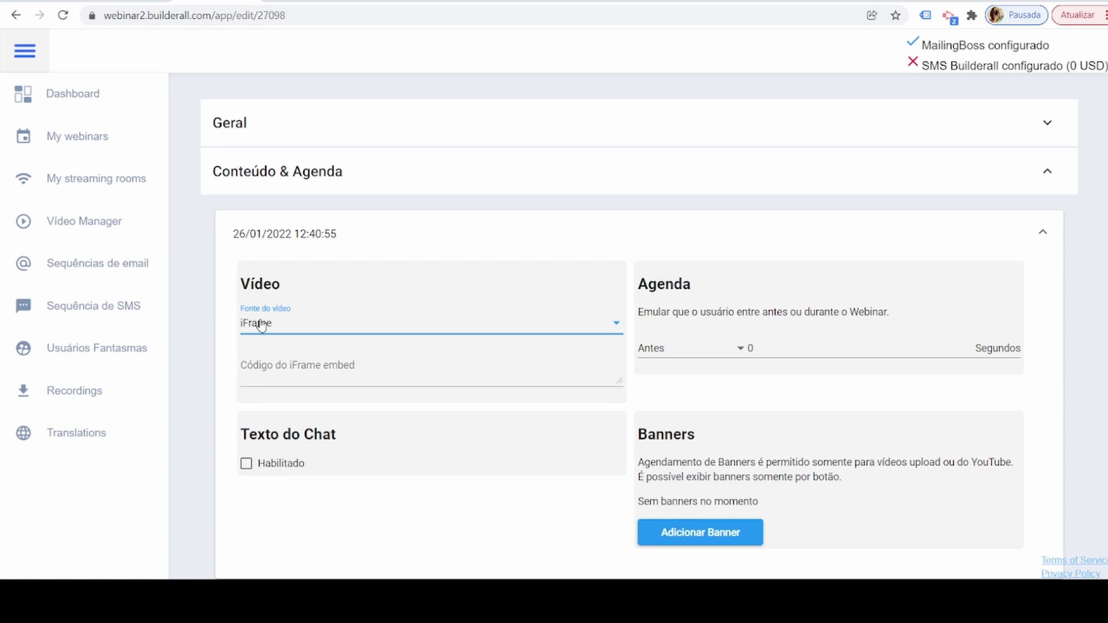
pyautogui.click(262, 324)
pyautogui.click(271, 356)
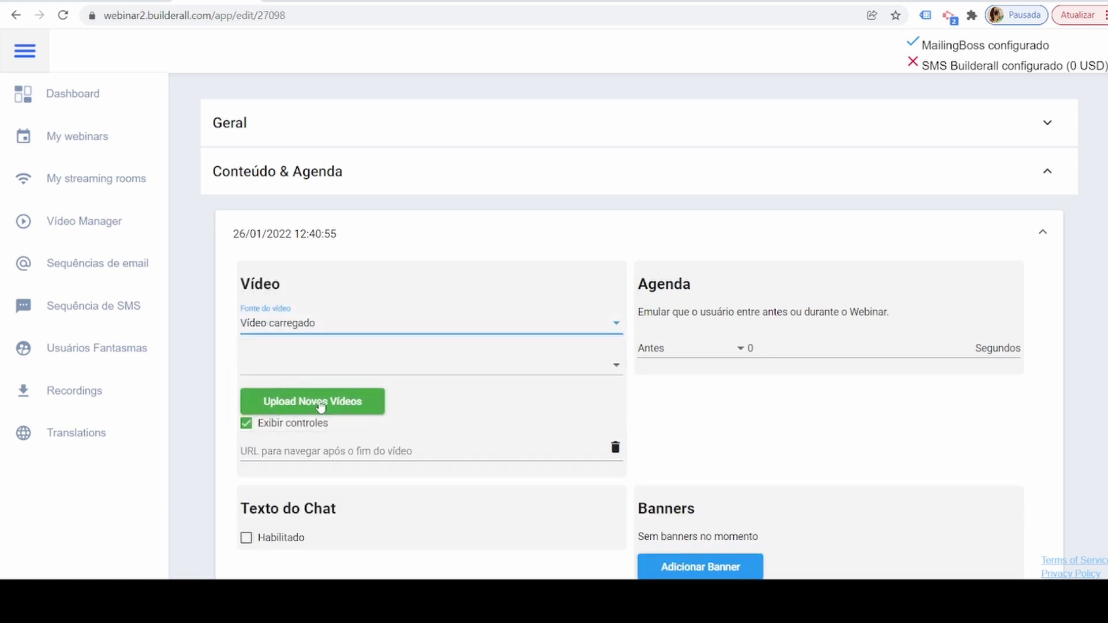
pyautogui.click(280, 367)
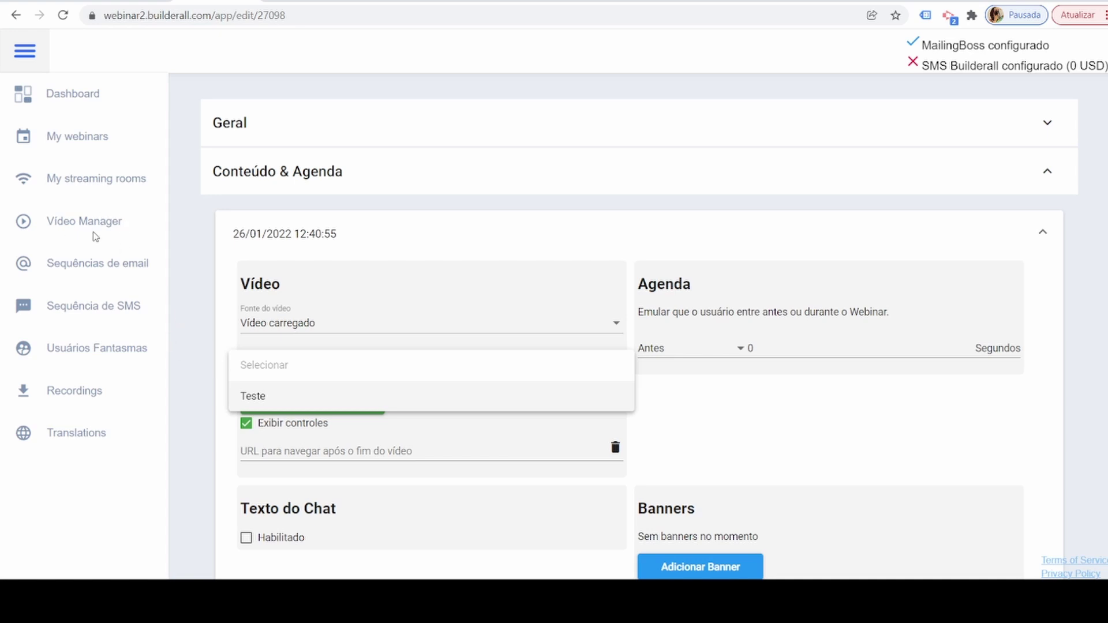
pyautogui.click(194, 307)
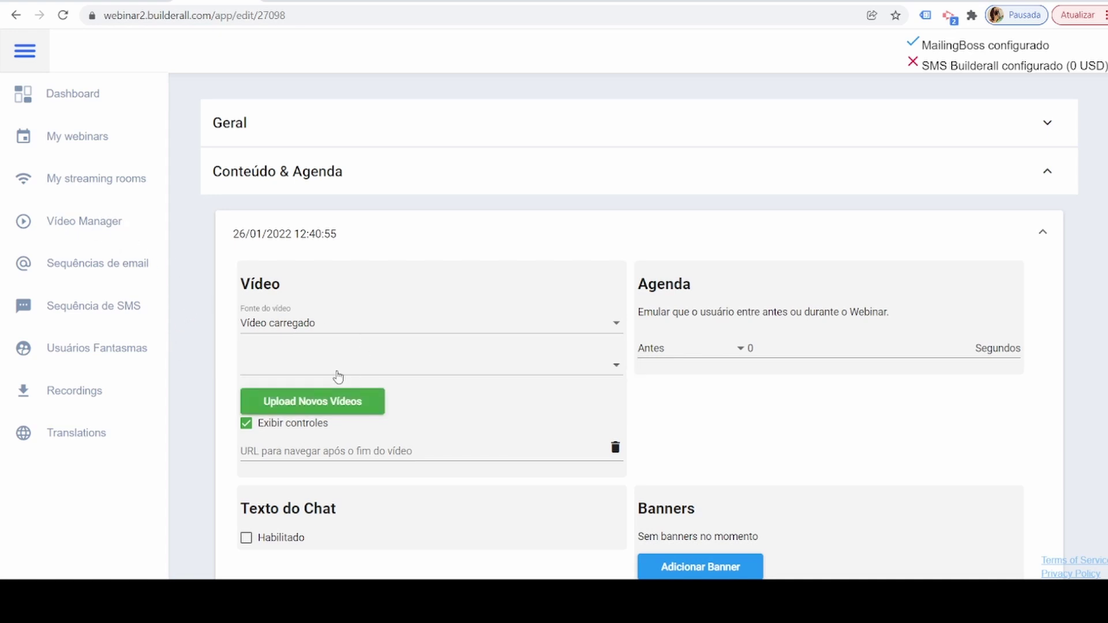
# - Try "Vídeo Builderall Video Hosting" and YouTube Live as the video source to compare their settings
pyautogui.click(327, 326)
pyautogui.click(275, 357)
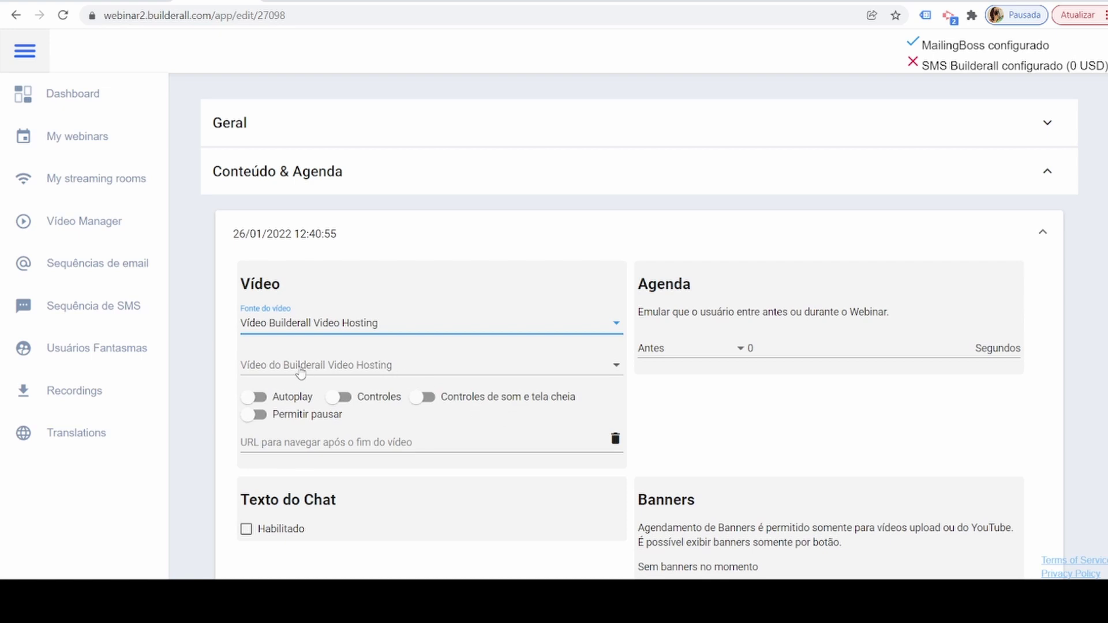
pyautogui.click(291, 323)
pyautogui.click(262, 357)
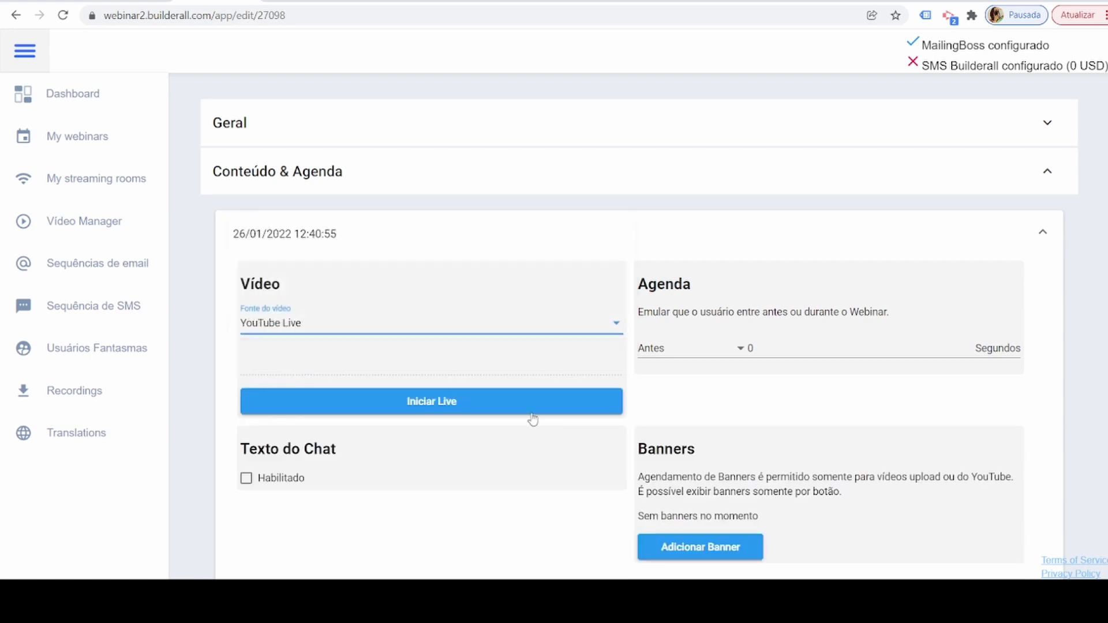
pyautogui.scroll(-1, 355, 365)
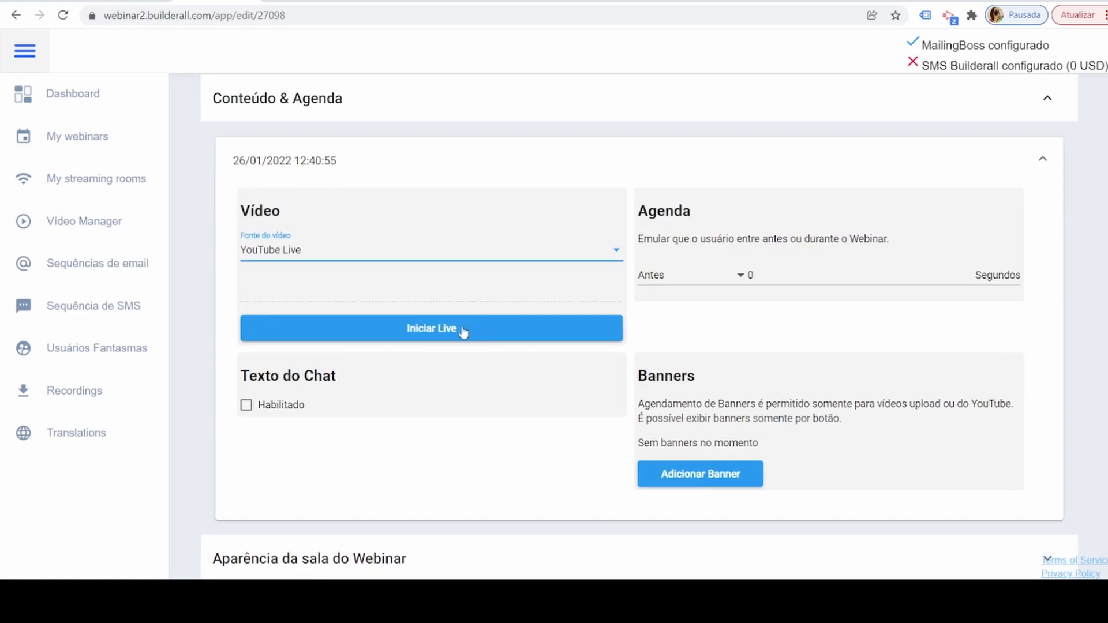
# - Set the video source to YouTube and open the post-video redirect URL for editing
pyautogui.click(312, 259)
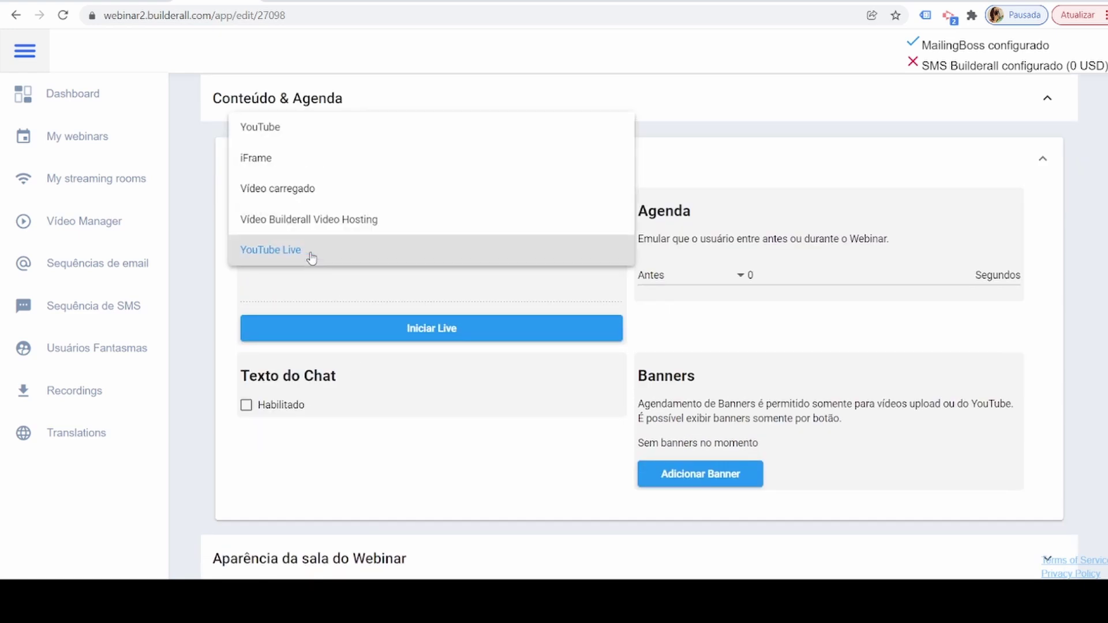
pyautogui.click(288, 127)
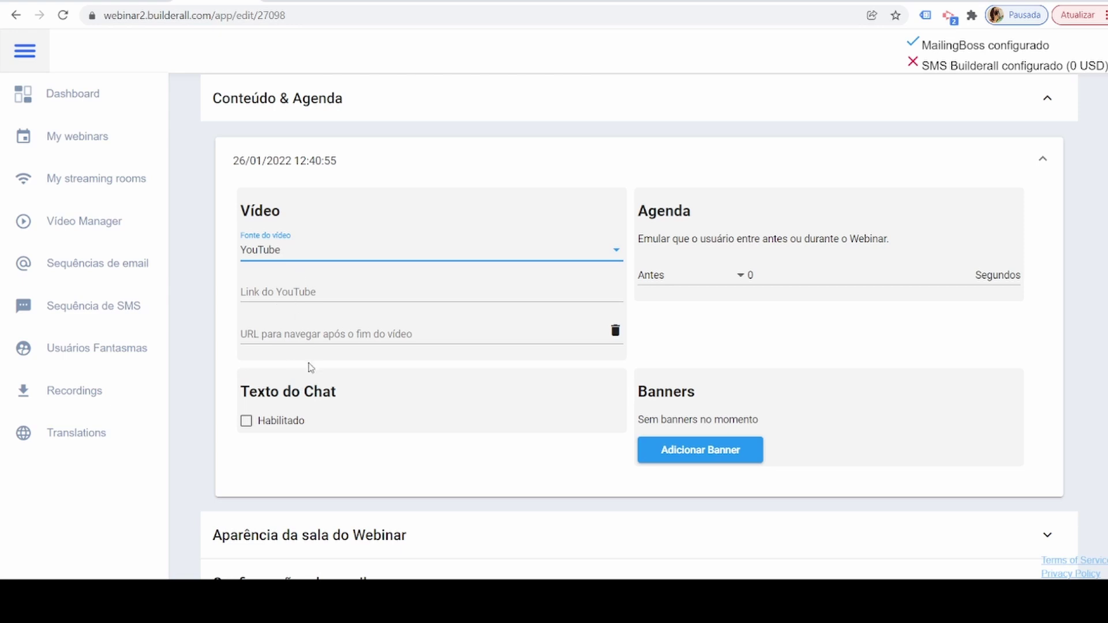
pyautogui.click(305, 339)
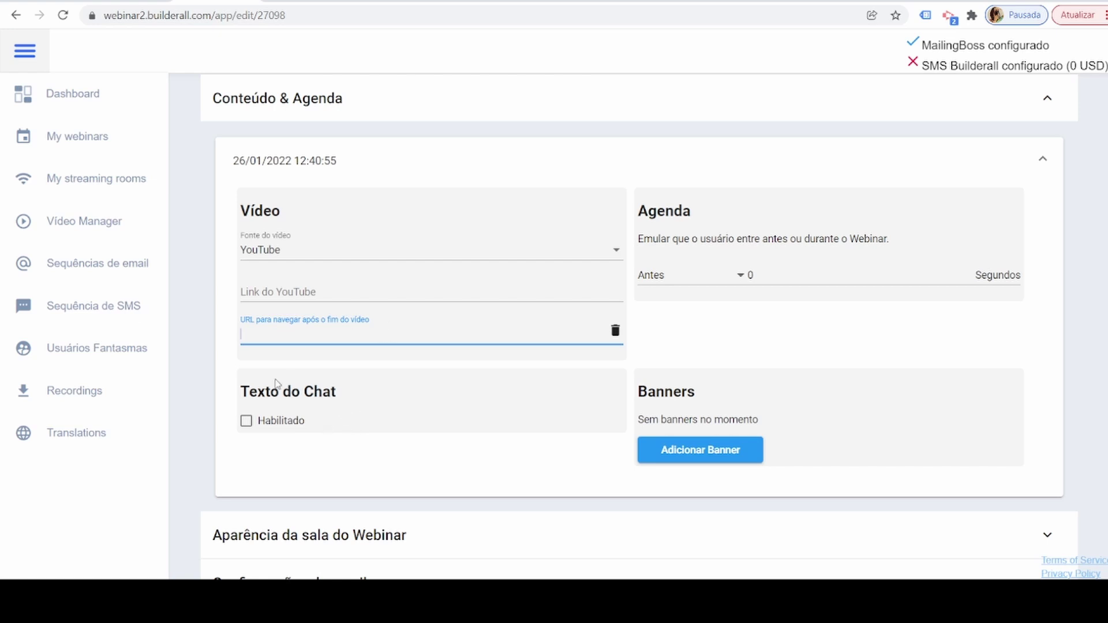
# - Enable the webinar's chat text and examine its display settings
pyautogui.moveTo(245, 388); pyautogui.dragTo(346, 389)
pyautogui.click(349, 392)
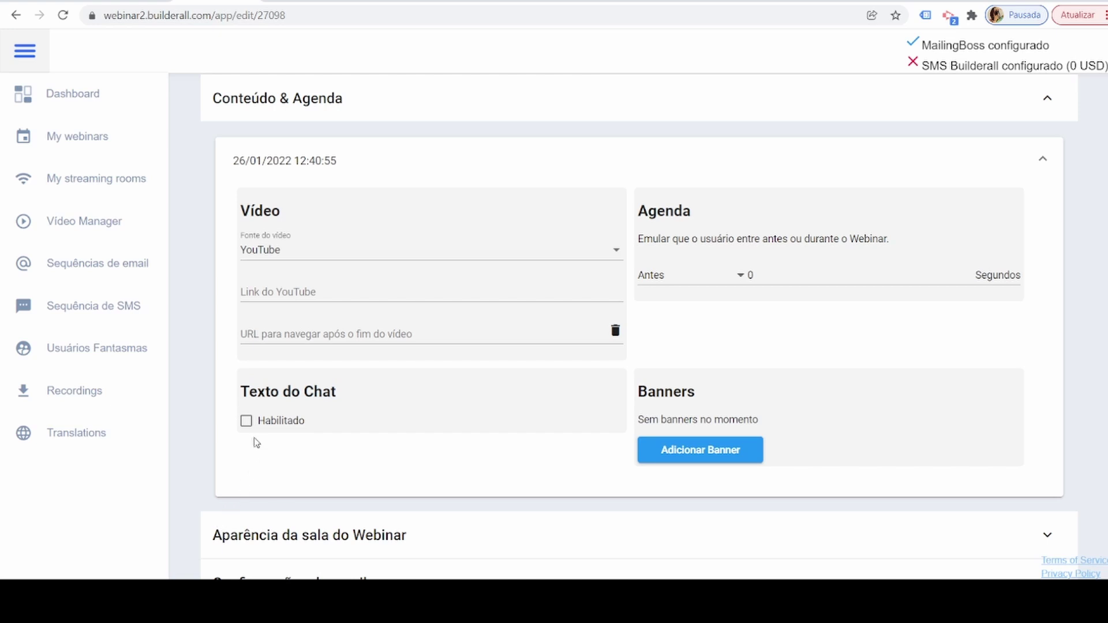
pyautogui.click(246, 420)
pyautogui.scroll(-3, 394, 485)
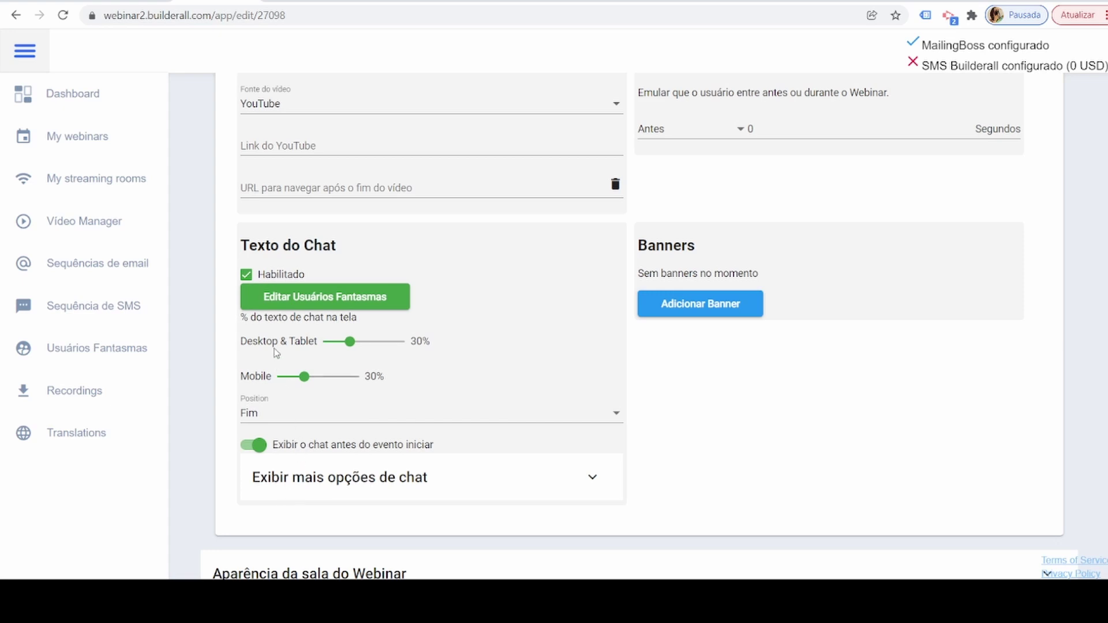
pyautogui.click(246, 275)
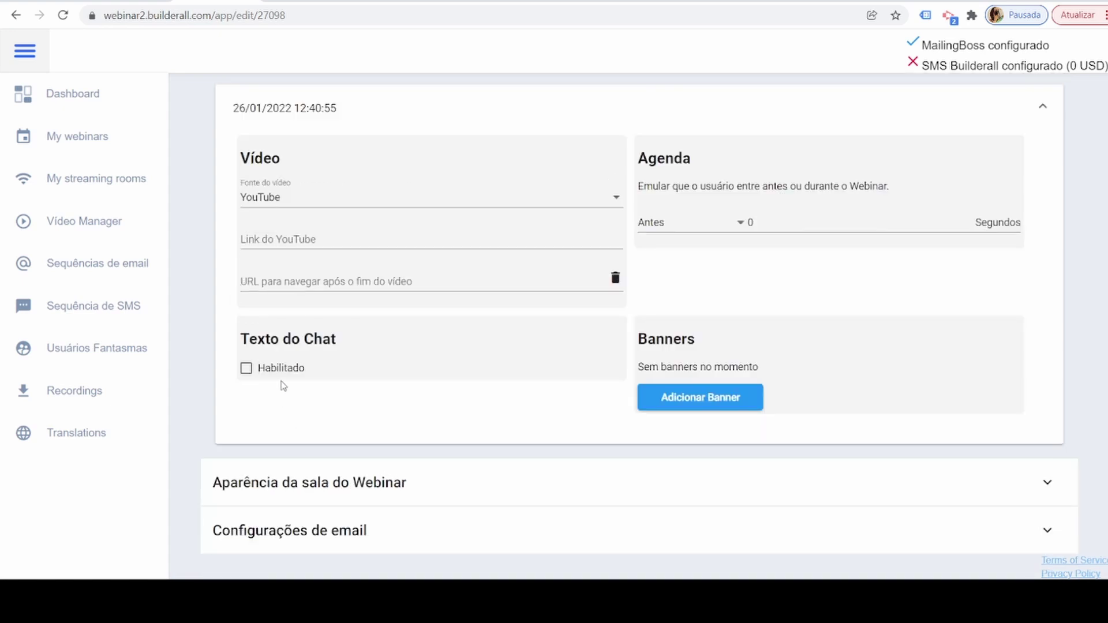
pyautogui.click(247, 367)
pyautogui.scroll(-1, 351, 512)
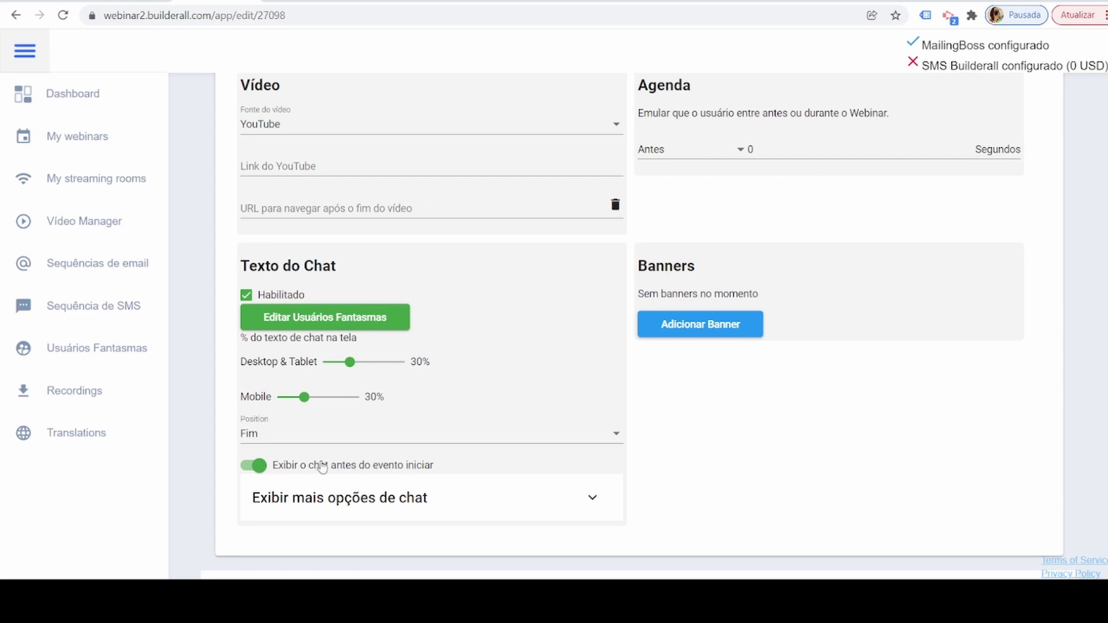
# - Expand the additional chat options and examine the message limit, history, comment moderation, ChatBot integration and chat CSS settings
pyautogui.click(256, 465)
pyautogui.click(243, 466)
pyautogui.scroll(-1, 248, 462)
pyautogui.click(324, 438)
pyautogui.scroll(-1, 346, 456)
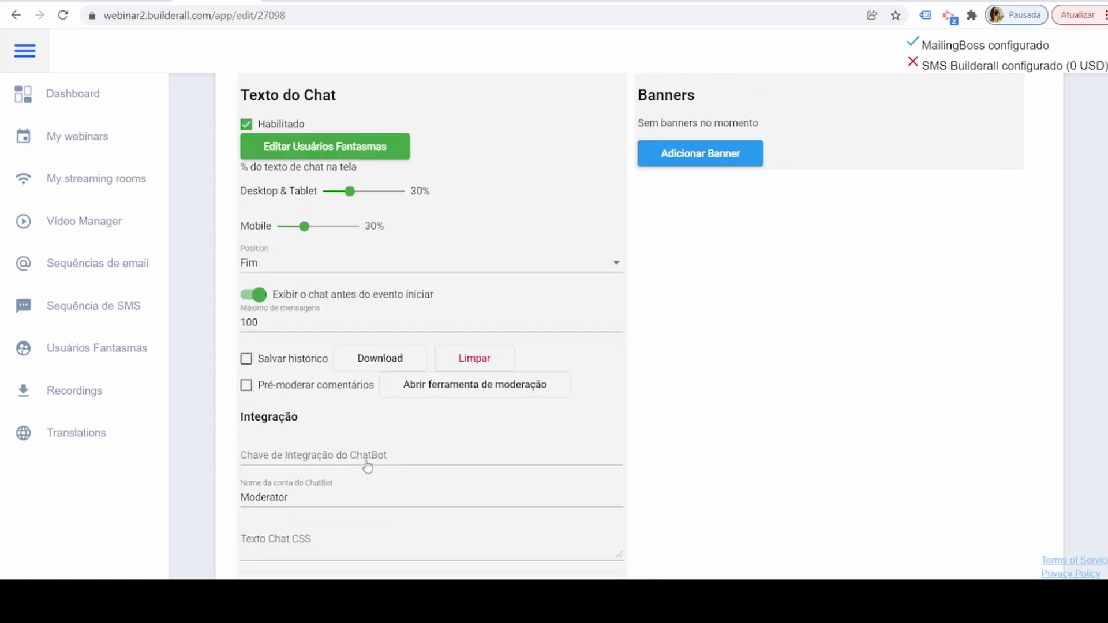
pyautogui.scroll(-1, 368, 466)
pyautogui.scroll(3, 592, 265)
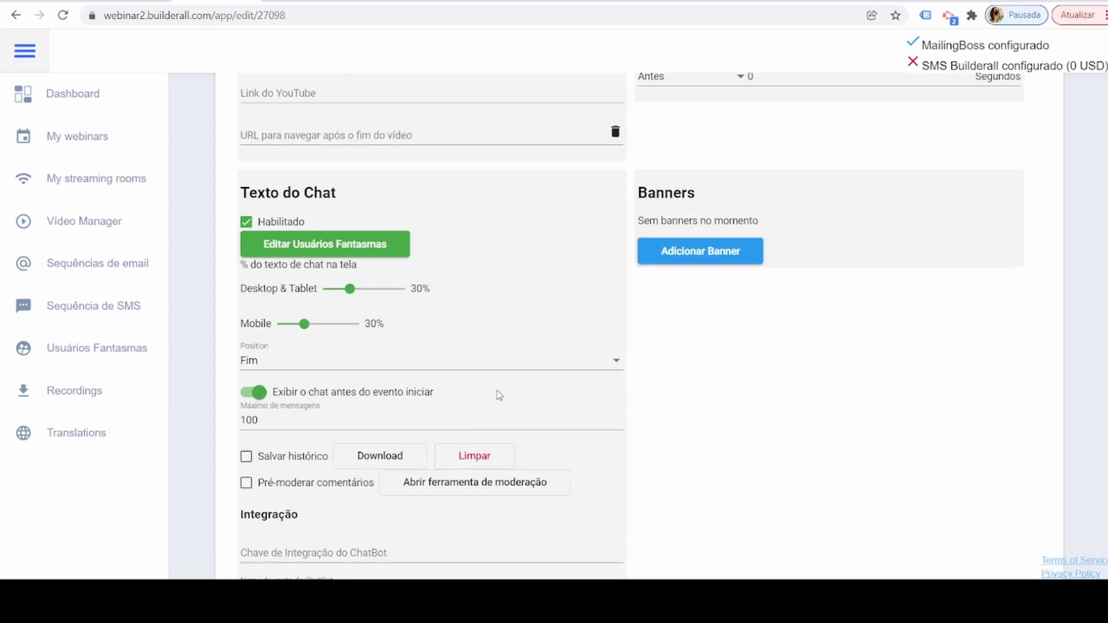
pyautogui.scroll(-3, 499, 396)
pyautogui.scroll(6, 404, 389)
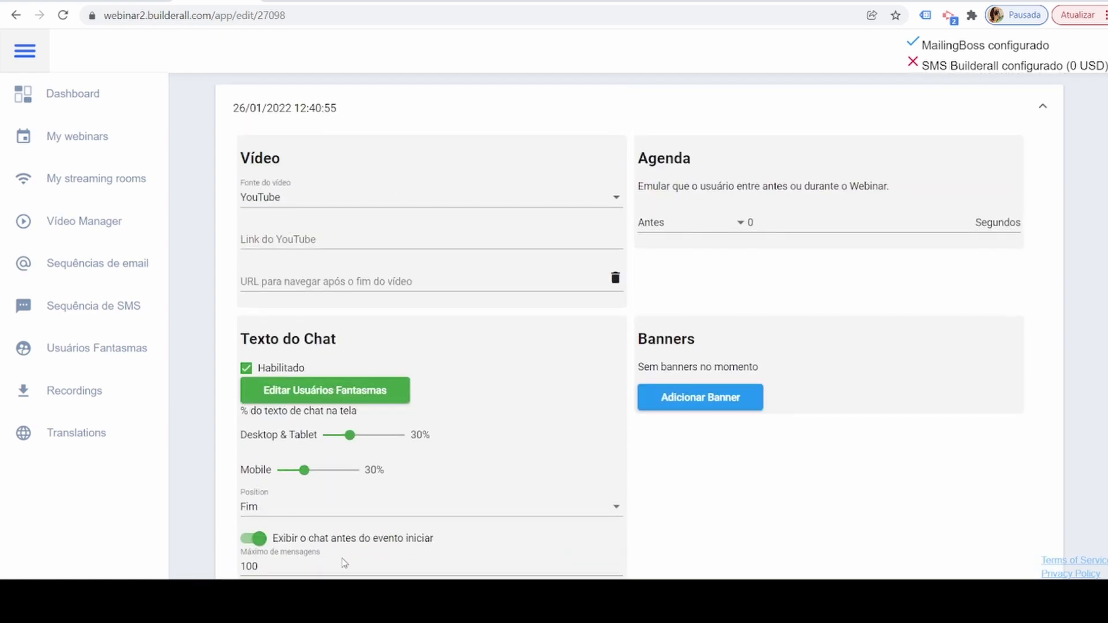
pyautogui.scroll(-5, 341, 534)
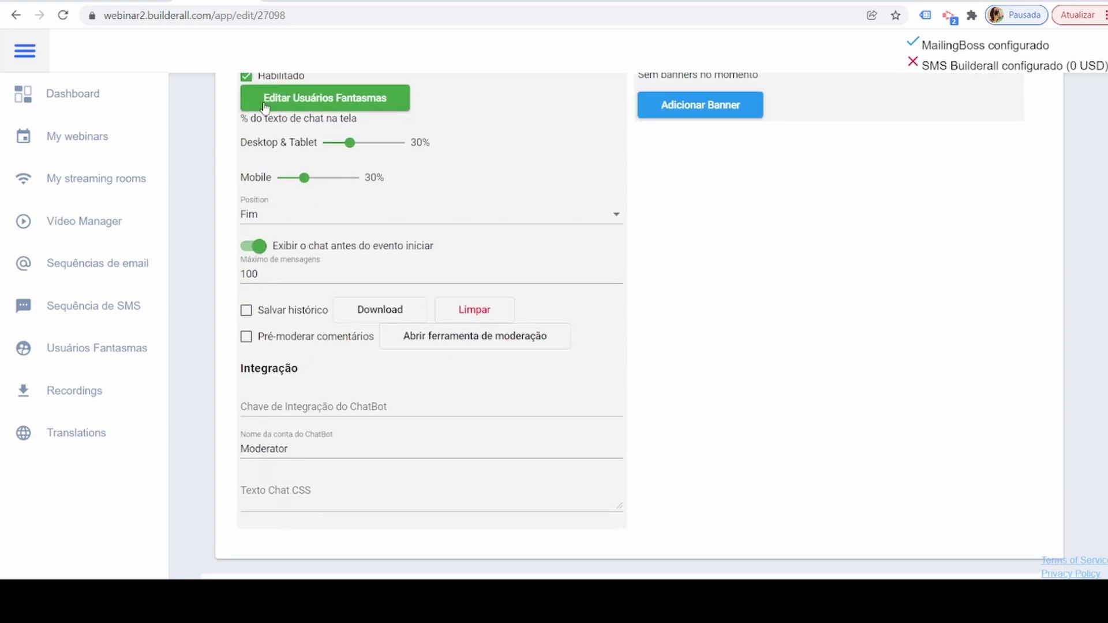
pyautogui.scroll(4, 309, 210)
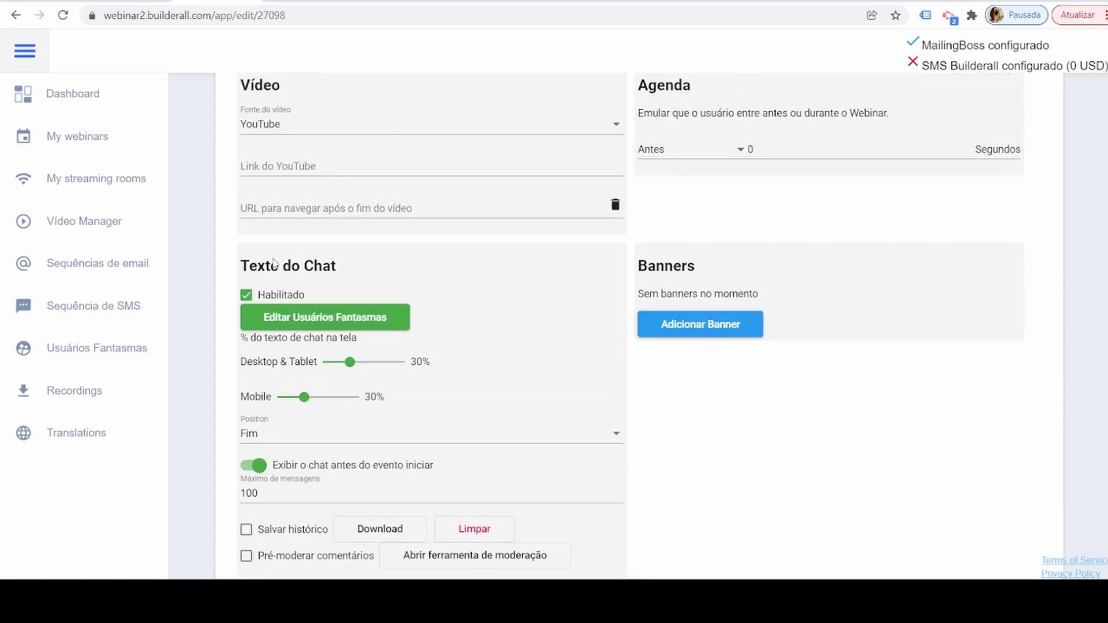
pyautogui.scroll(3, 282, 254)
pyautogui.click(288, 307)
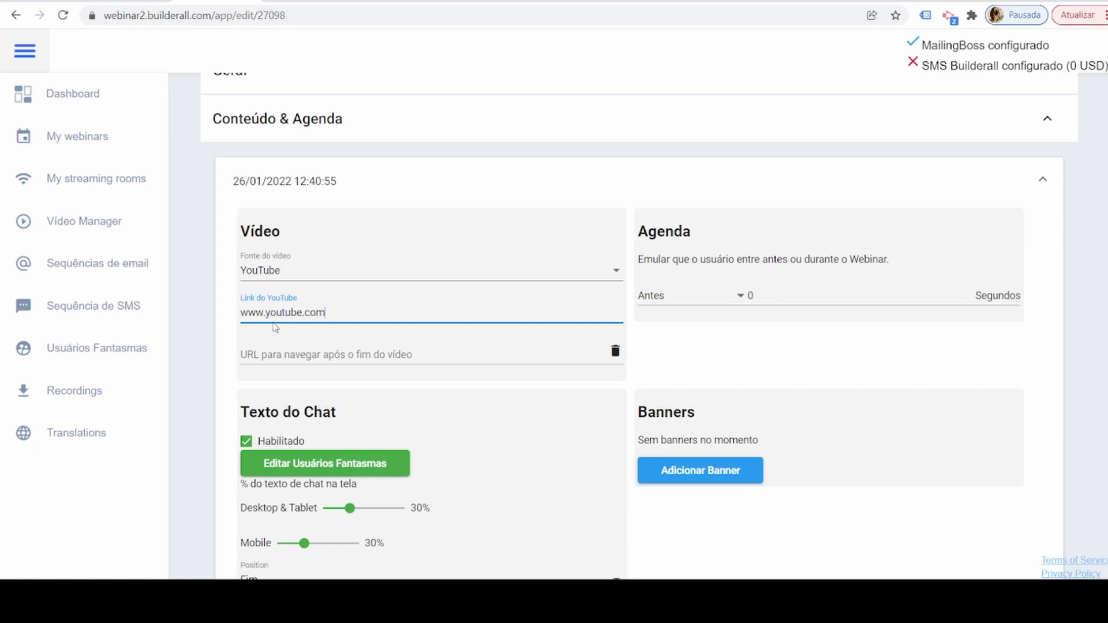
pyautogui.press('Tab')
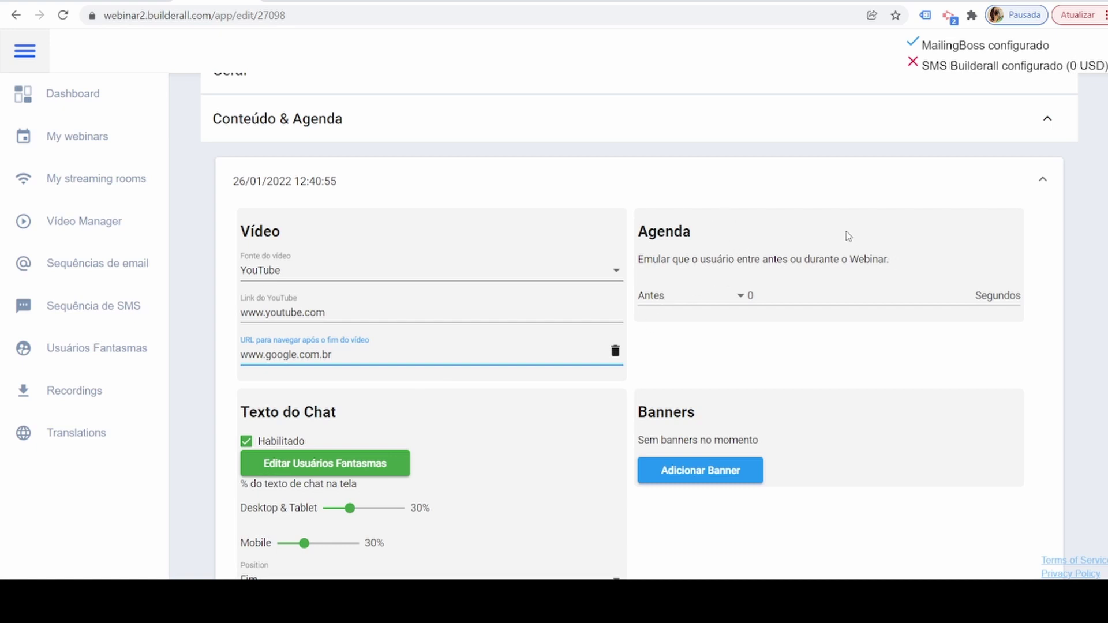
# - Examine the Agenda description and its timing choices for emulating when users enter the webinar
pyautogui.moveTo(649, 225); pyautogui.dragTo(721, 241)
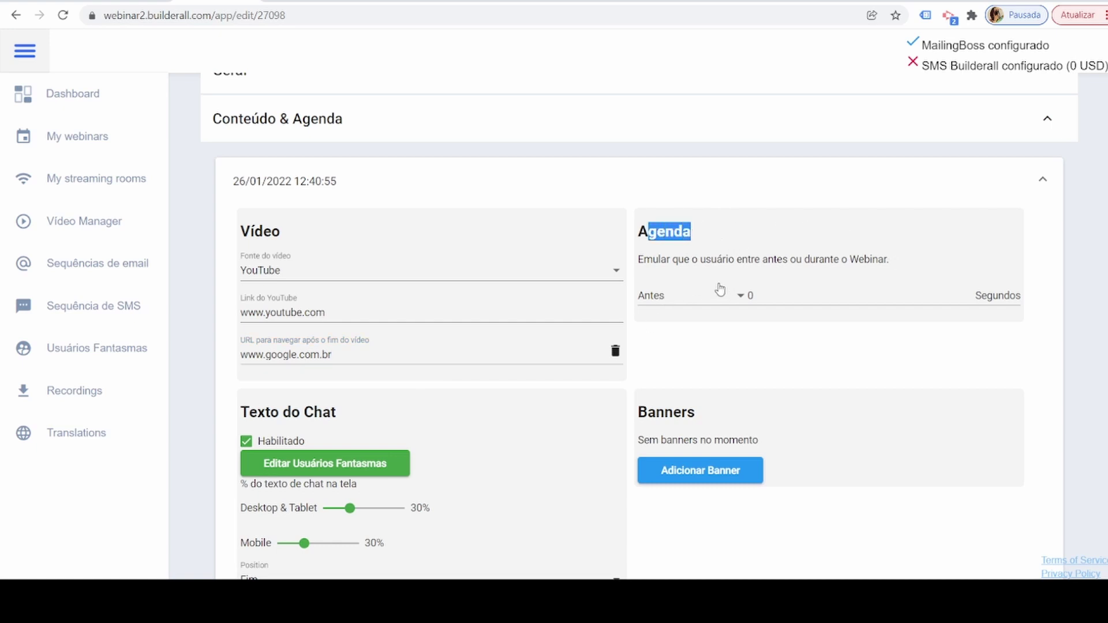
pyautogui.click(703, 266)
pyautogui.moveTo(654, 260); pyautogui.dragTo(898, 266)
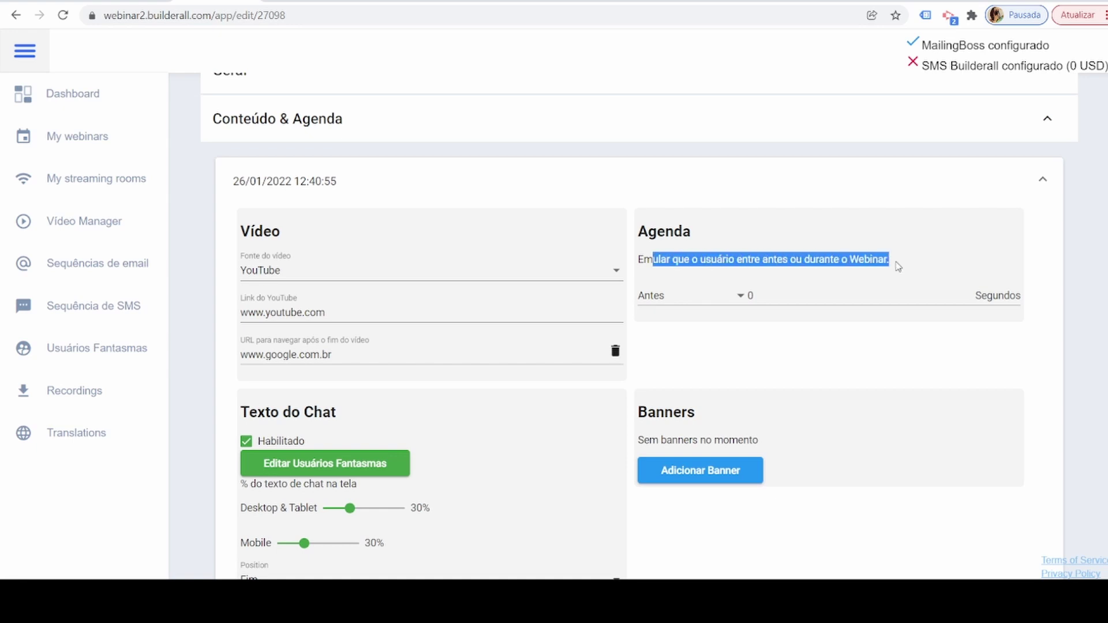
pyautogui.click(917, 261)
pyautogui.click(729, 309)
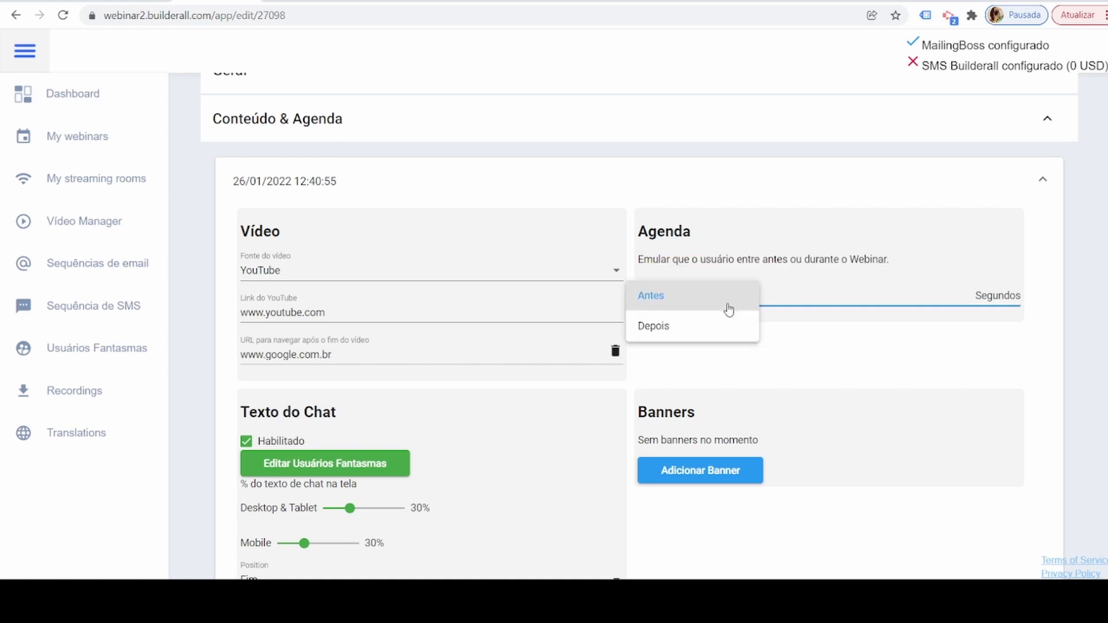
pyautogui.click(658, 303)
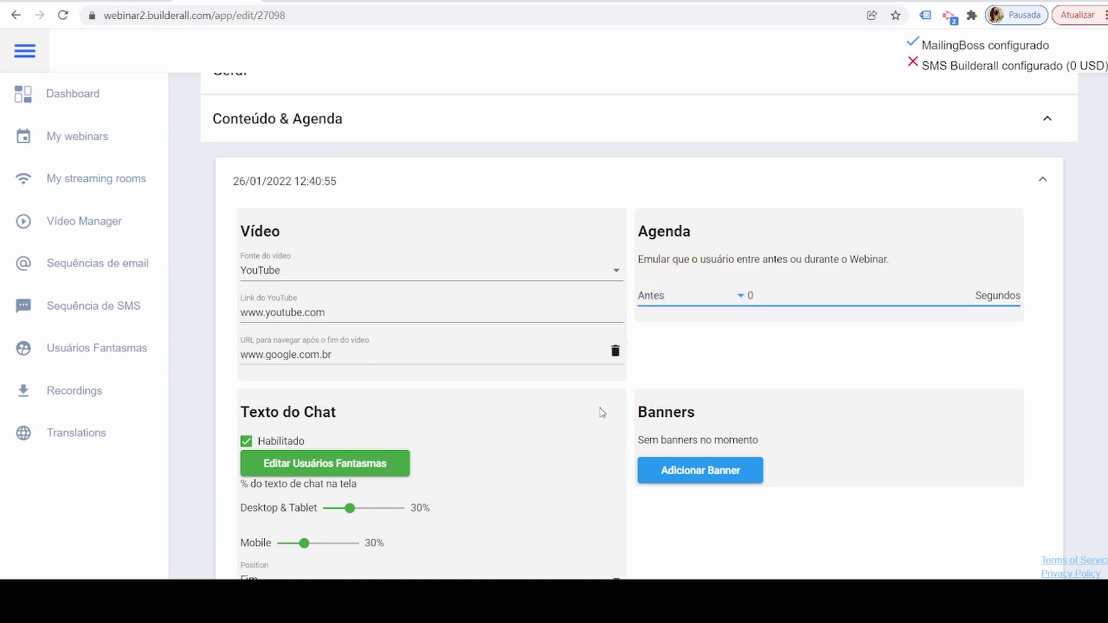
# - Try "Depois" as the Agenda entry timing, restore "Antes" and review the timing choices again
pyautogui.click(656, 304)
pyautogui.click(650, 327)
pyautogui.click(705, 303)
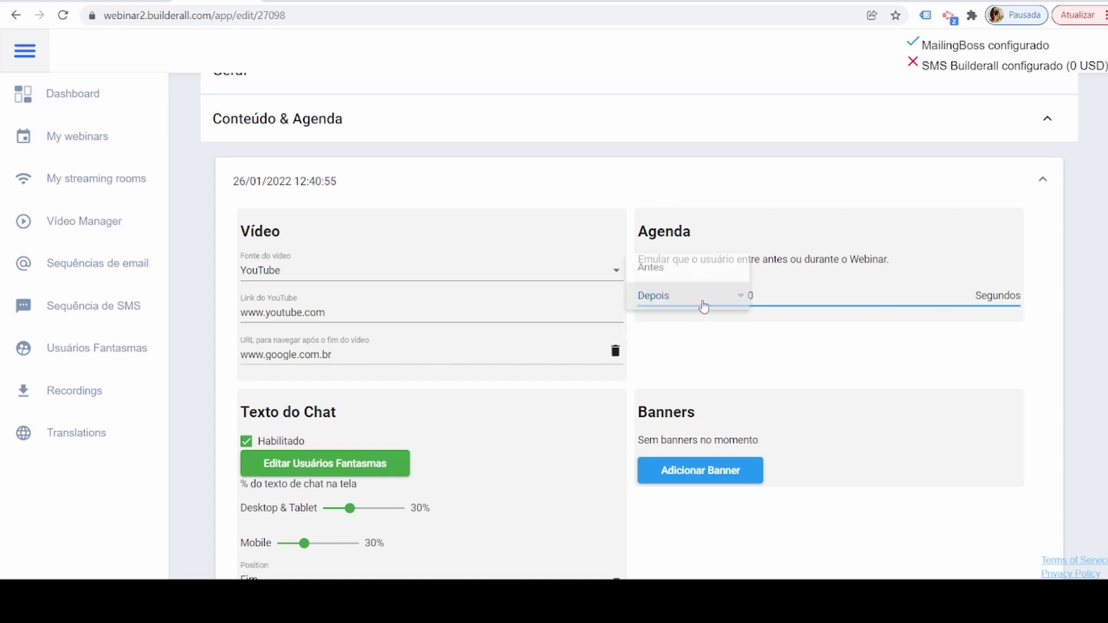
pyautogui.click(707, 280)
pyautogui.click(743, 295)
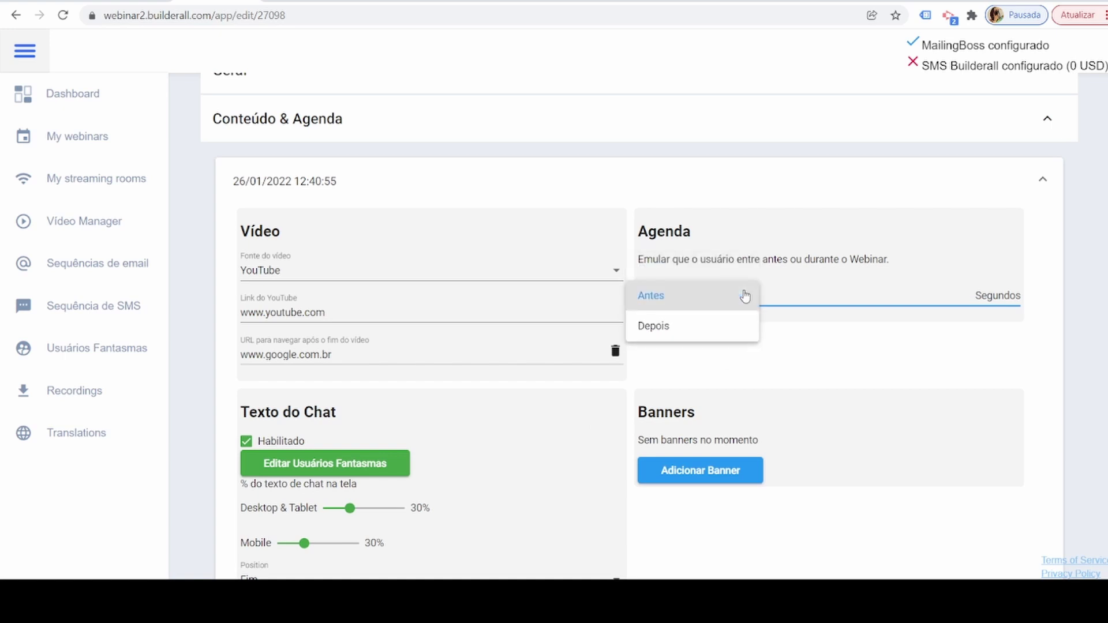
pyautogui.click(854, 295)
pyautogui.click(785, 303)
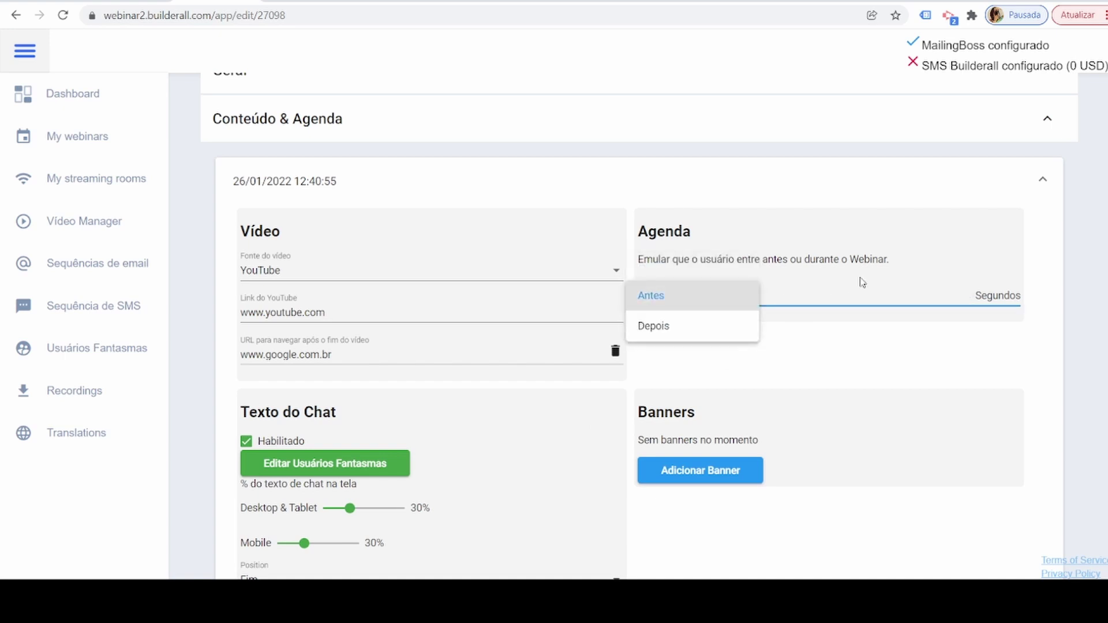
pyautogui.click(926, 300)
pyautogui.click(739, 300)
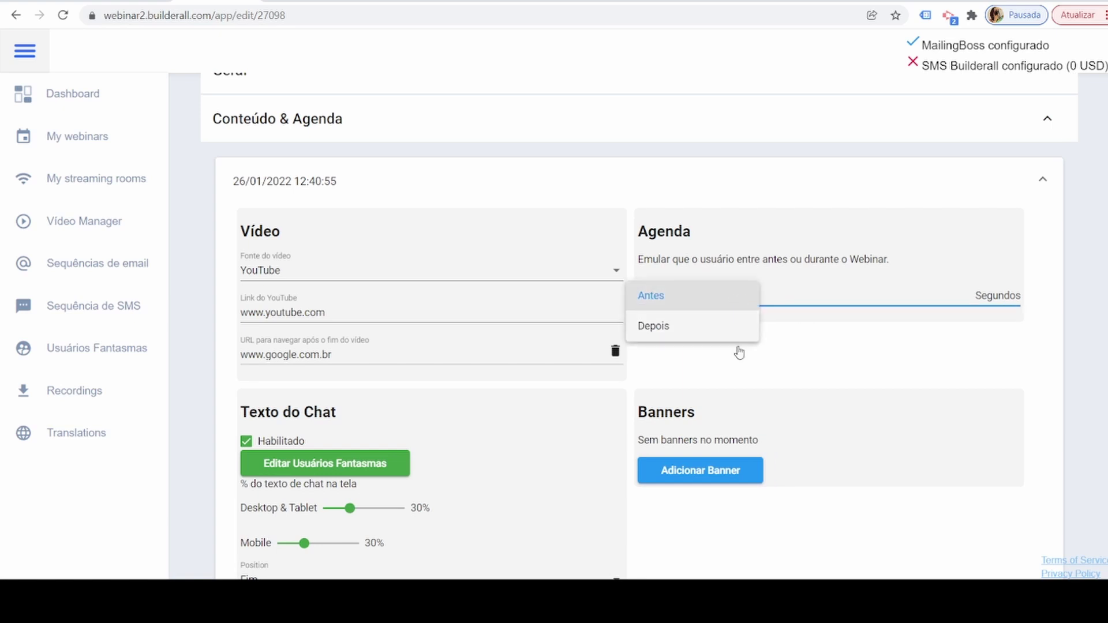
pyautogui.click(817, 336)
# - Examine the banner editor's type, placement, start time, duration and width settings, and leave it without adding a banner
pyautogui.scroll(-1, 811, 346)
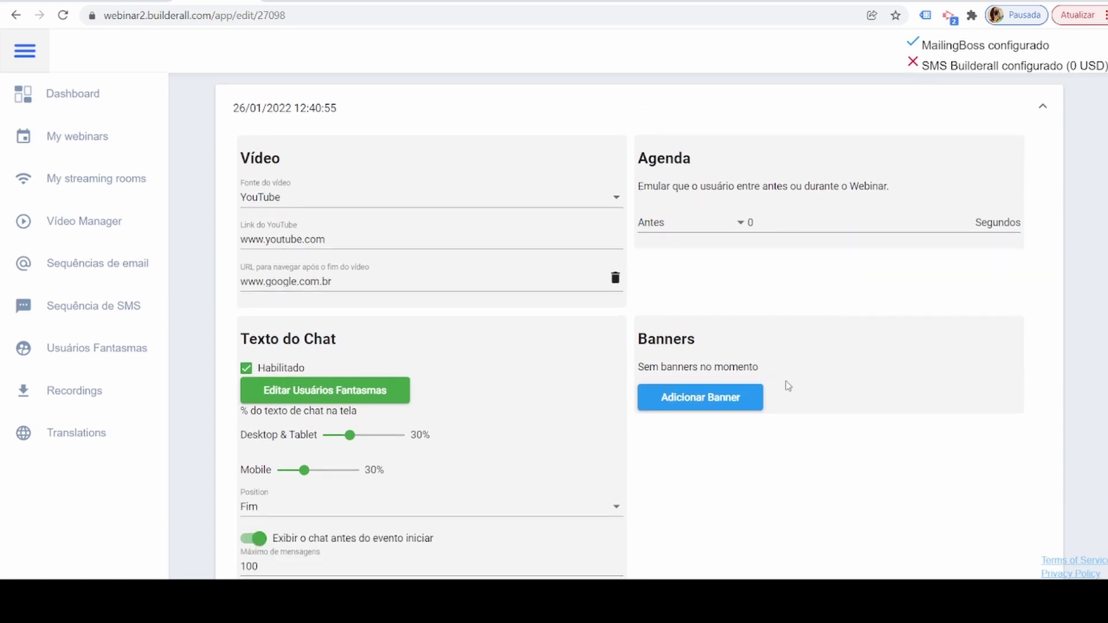
pyautogui.click(705, 397)
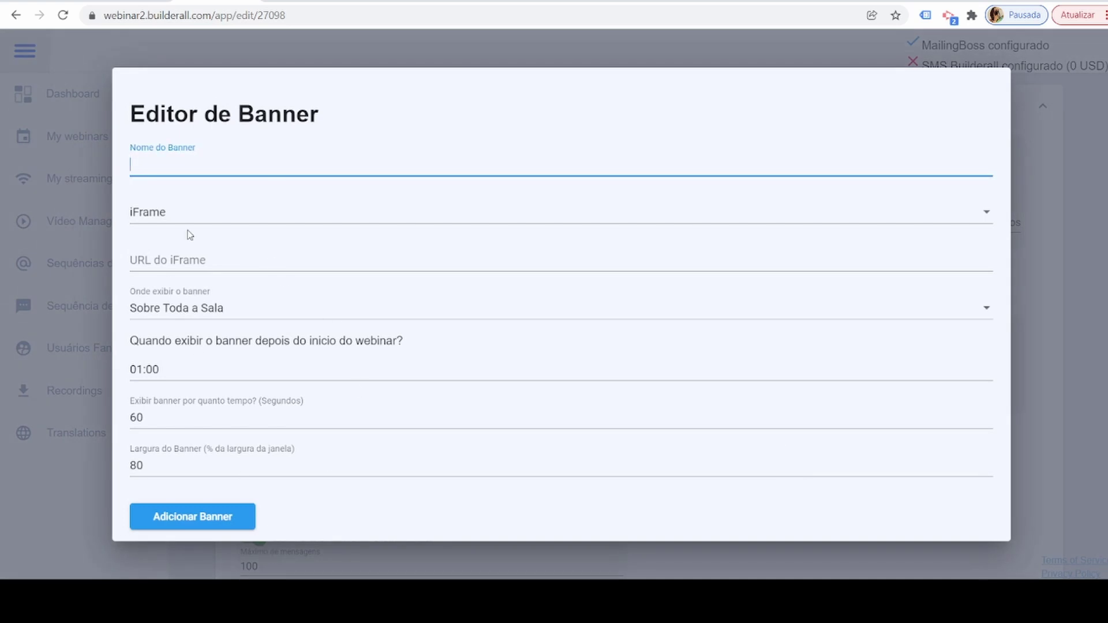
pyautogui.click(191, 280)
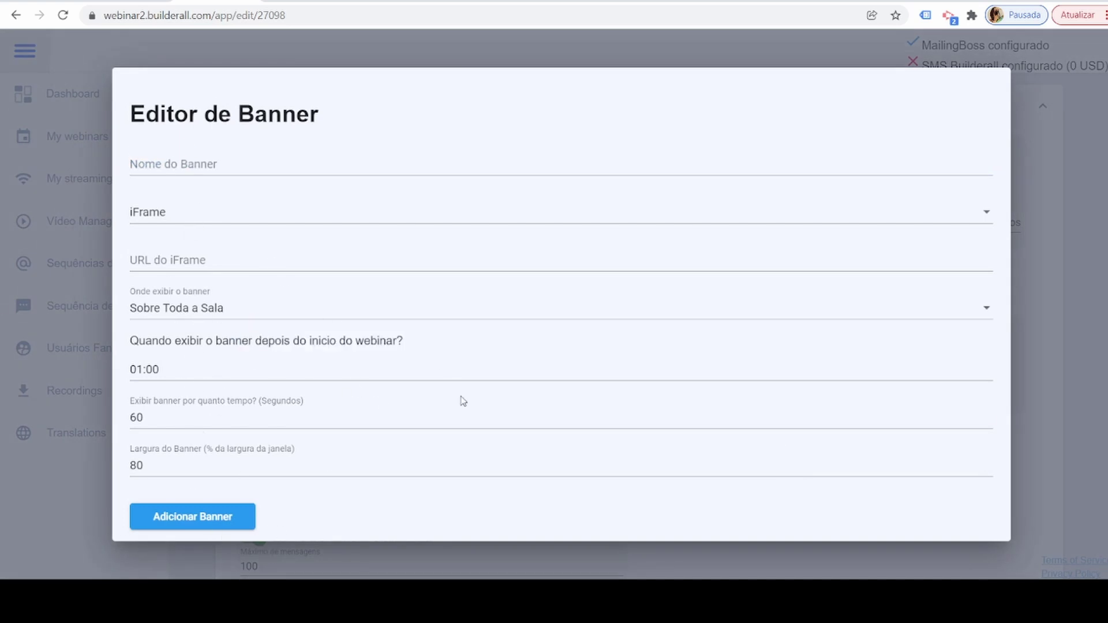
pyautogui.moveTo(199, 374); pyautogui.dragTo(128, 418)
pyautogui.moveTo(176, 468); pyautogui.dragTo(126, 470)
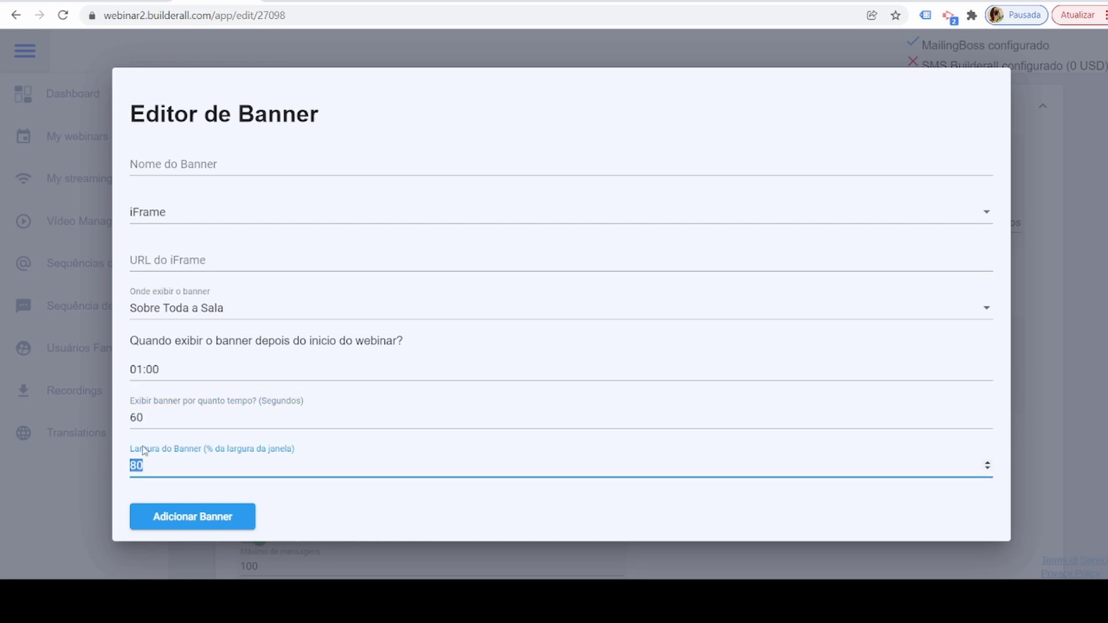
pyautogui.click(1057, 428)
# - Expand "Aparência da sala do Webinar" and examine the Social Proof campaign choices and the custom CSS field
pyautogui.scroll(-5, 636, 391)
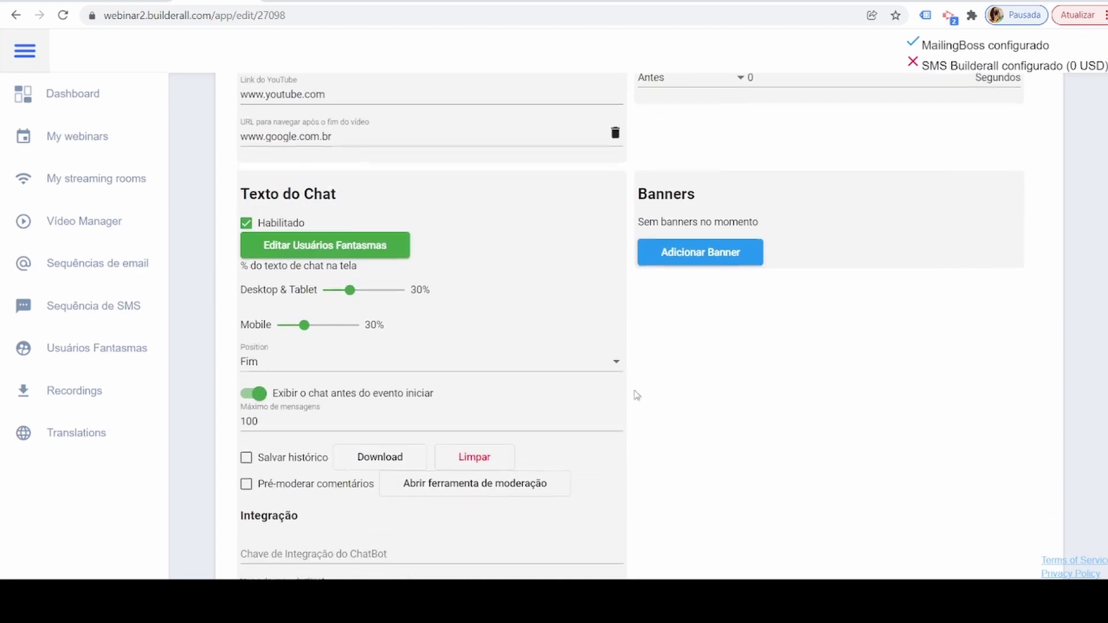
pyautogui.scroll(-1, 503, 375)
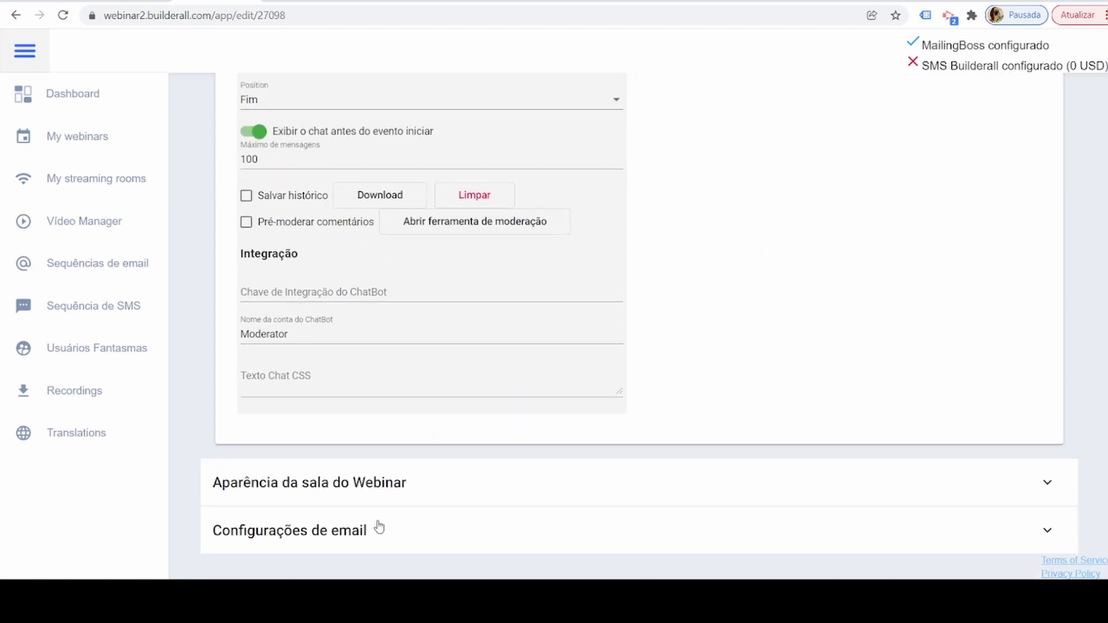
pyautogui.click(388, 480)
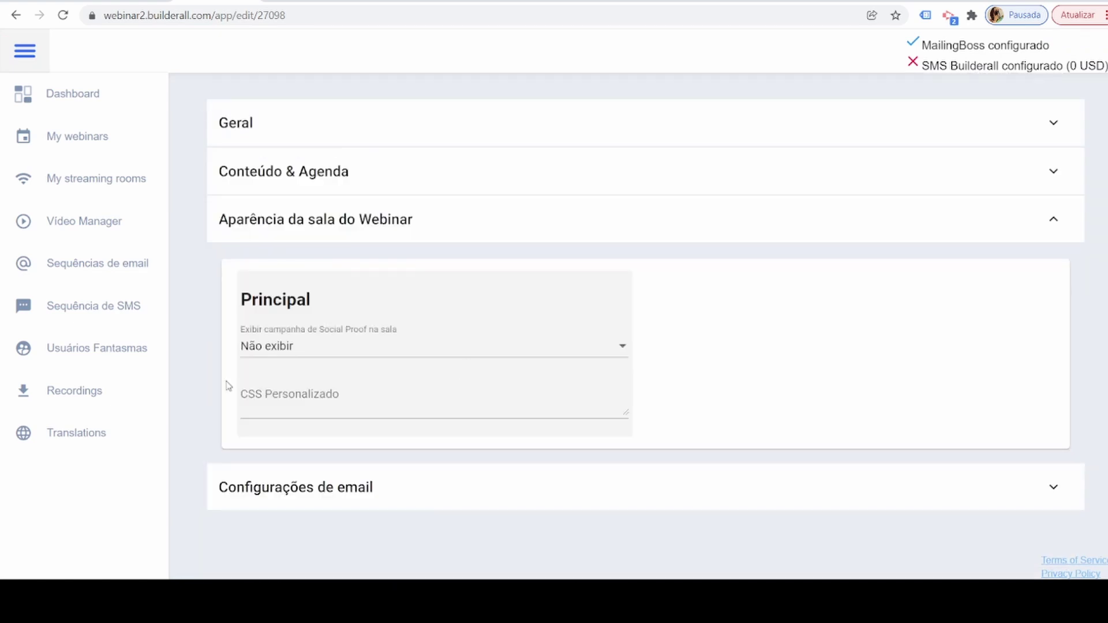
pyautogui.click(321, 354)
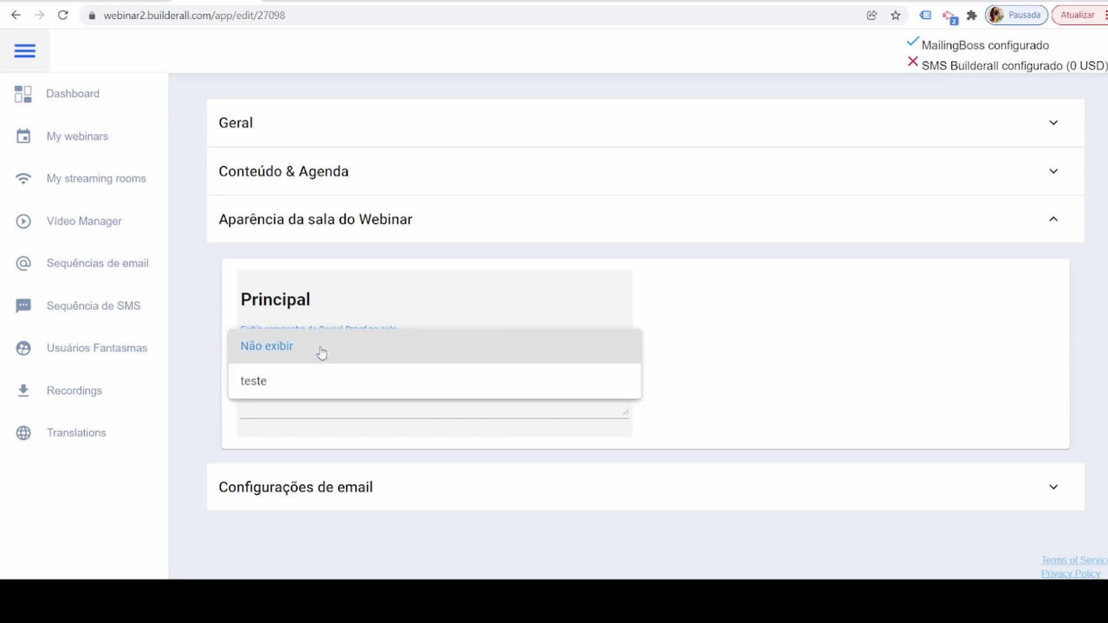
pyautogui.click(748, 349)
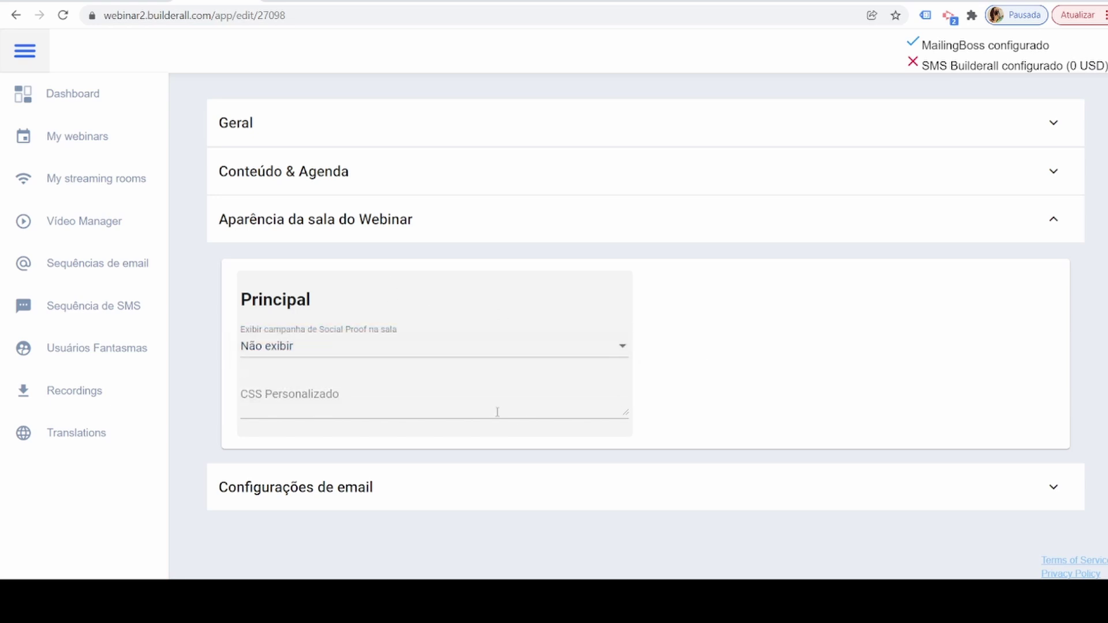
pyautogui.click(354, 398)
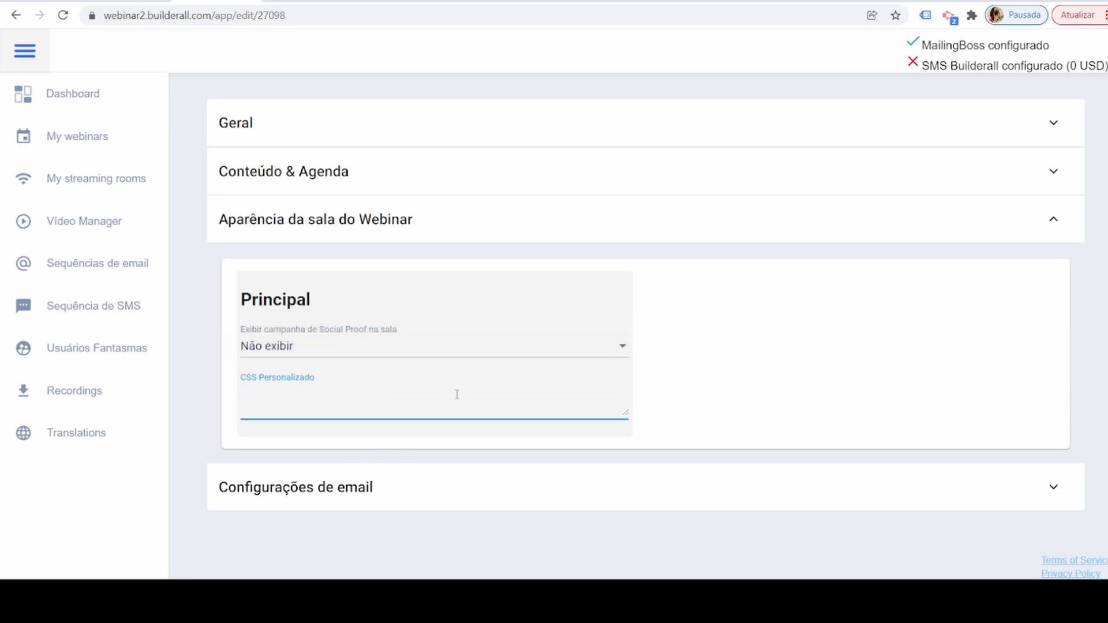
# - Require an email at login in the email settings and check the available MailingBoss references
pyautogui.click(317, 497)
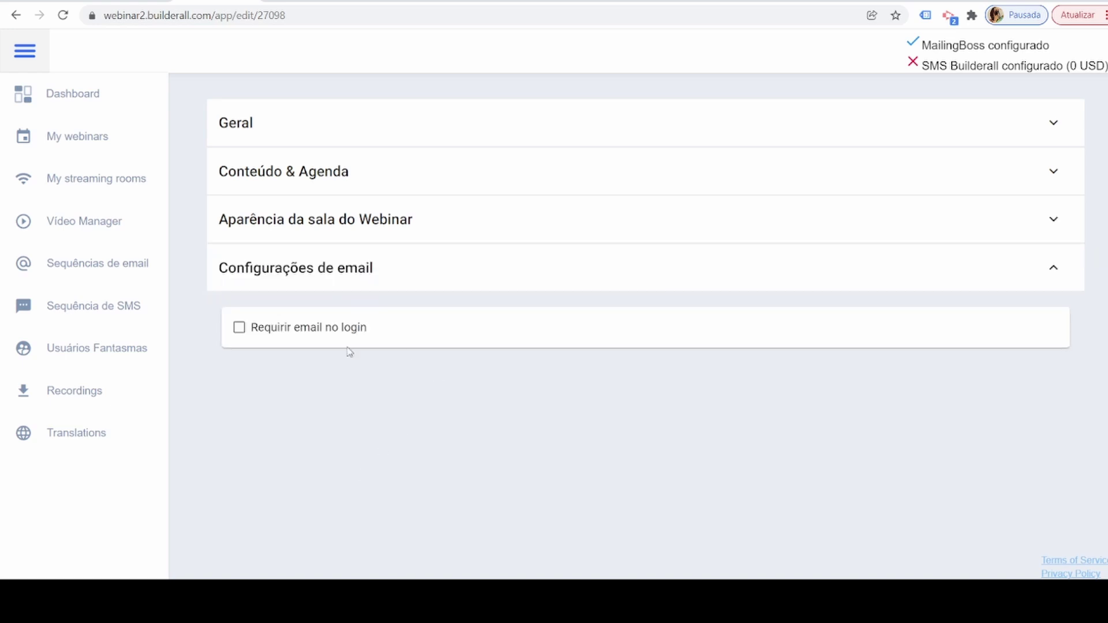
pyautogui.click(238, 327)
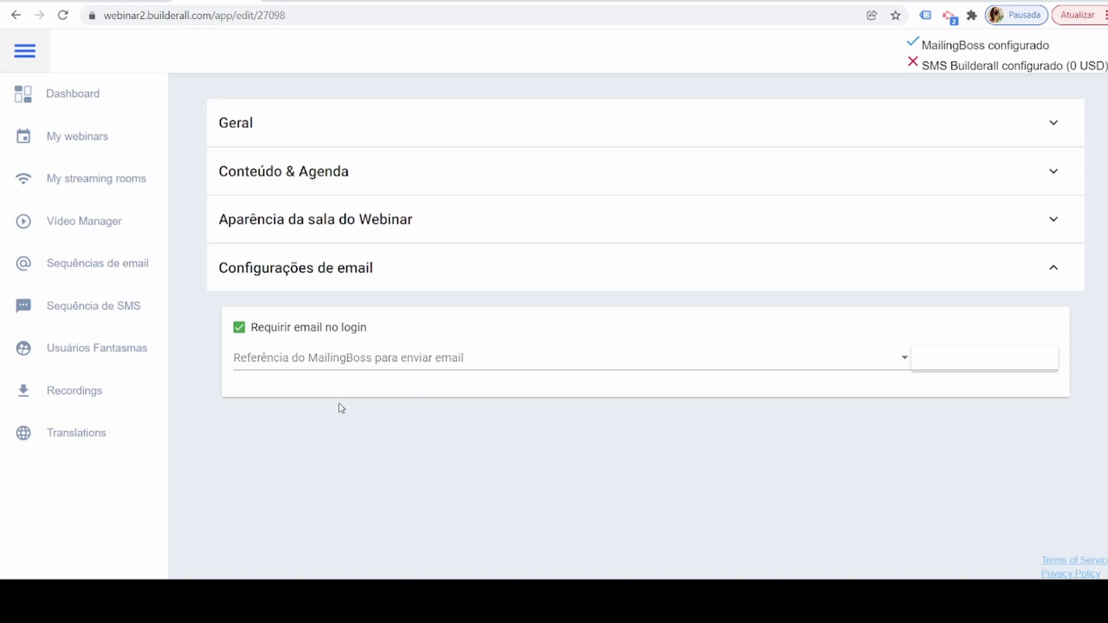
pyautogui.click(375, 362)
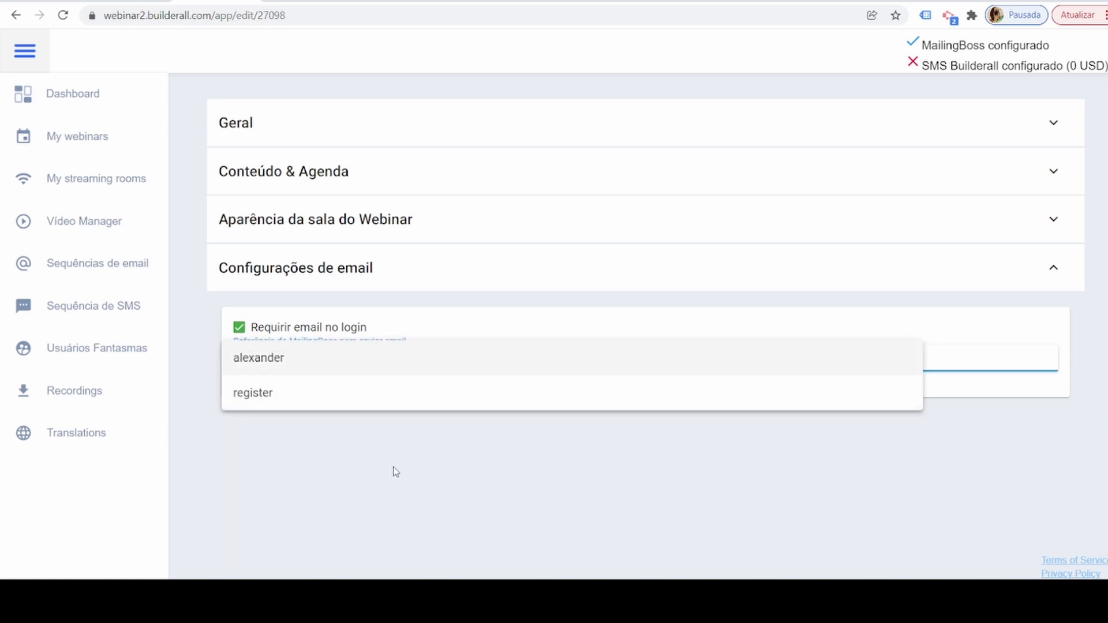
# - Examine the form for a new MailingBoss reference integration without creating one, and return to the Dashboard
pyautogui.click(979, 368)
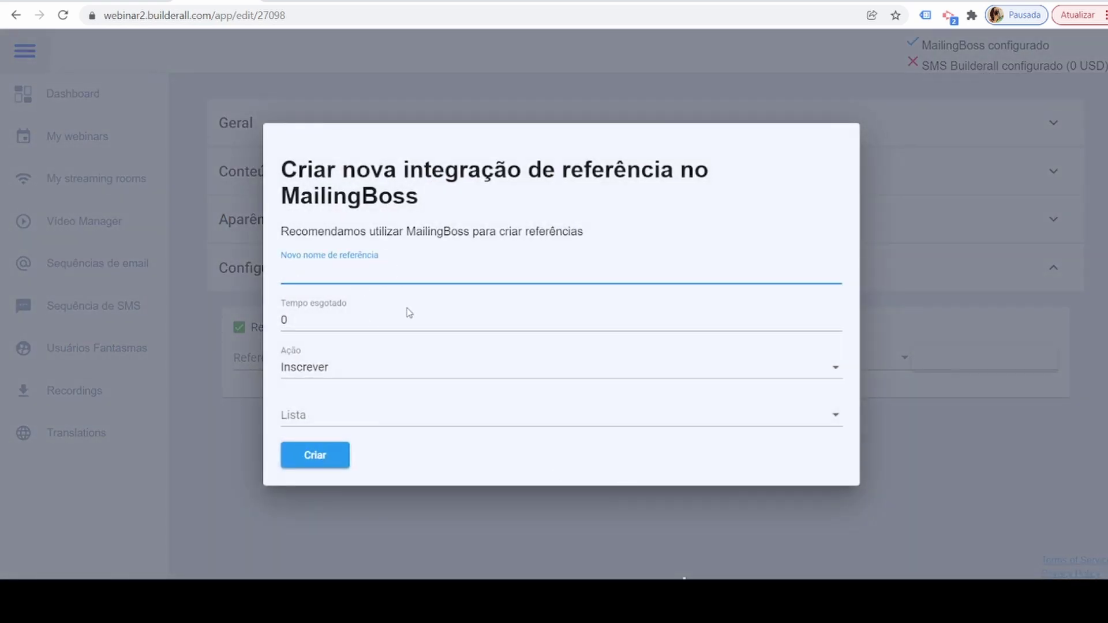
pyautogui.click(1039, 514)
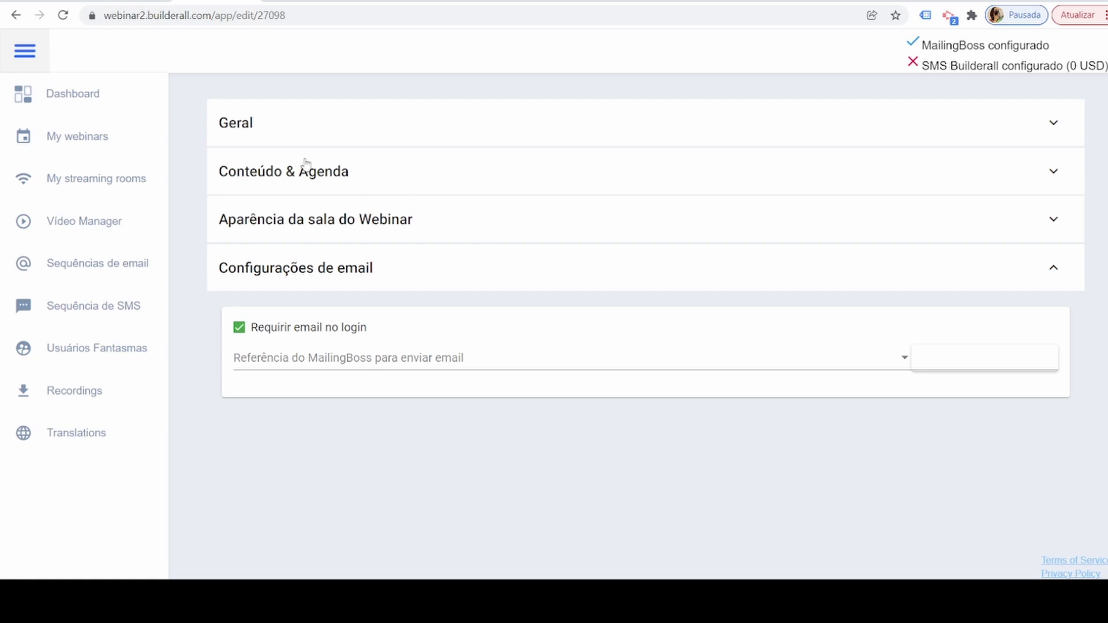
pyautogui.click(74, 109)
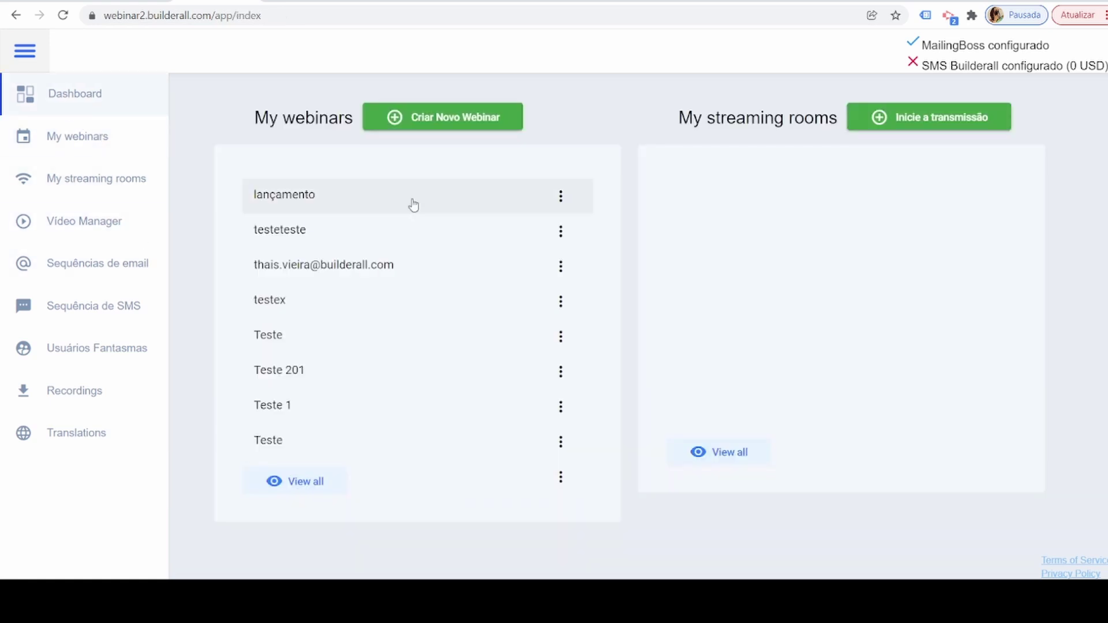
# - Create a new "Evergreen / Webinar Agendado" webinar named "Agendado" and open its settings
pyautogui.click(395, 117)
pyautogui.click(336, 314)
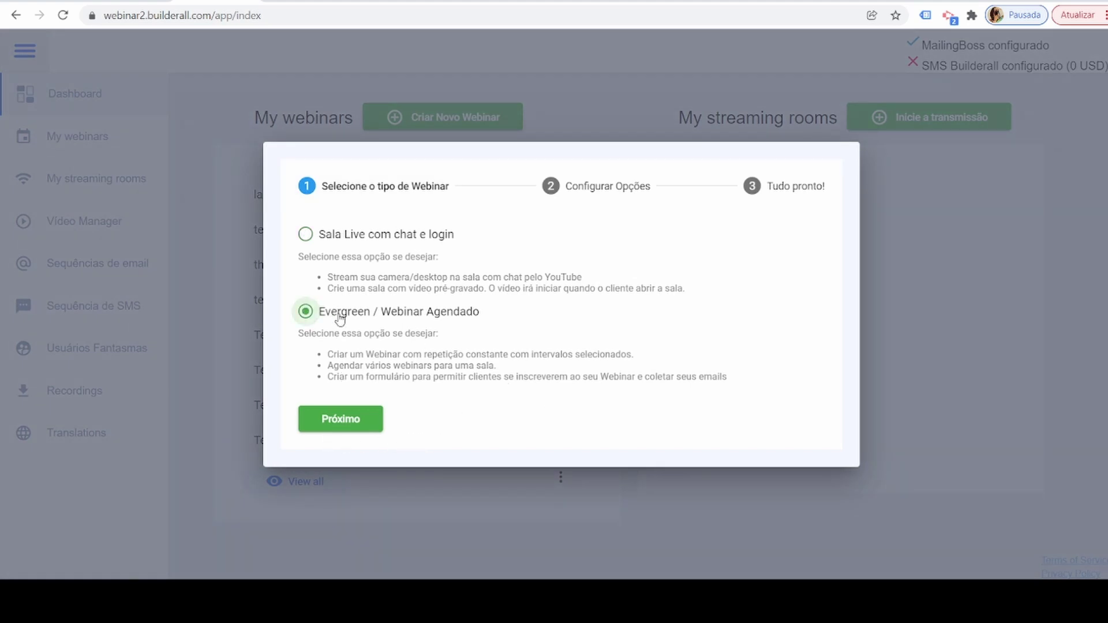
pyautogui.click(342, 420)
pyautogui.click(345, 306)
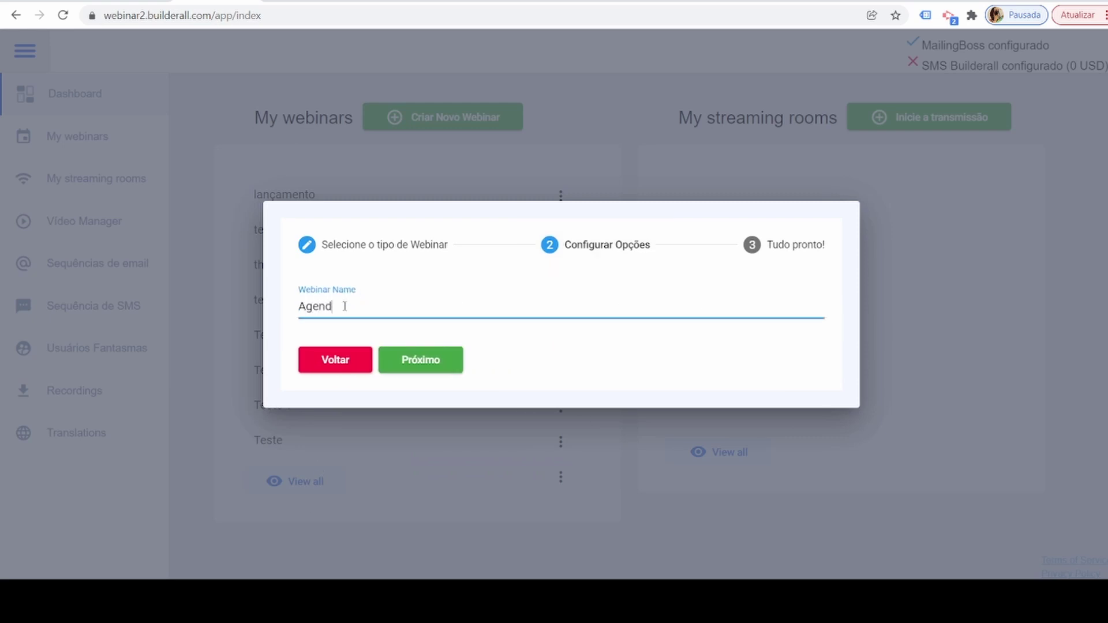
pyautogui.click(430, 361)
pyautogui.click(358, 305)
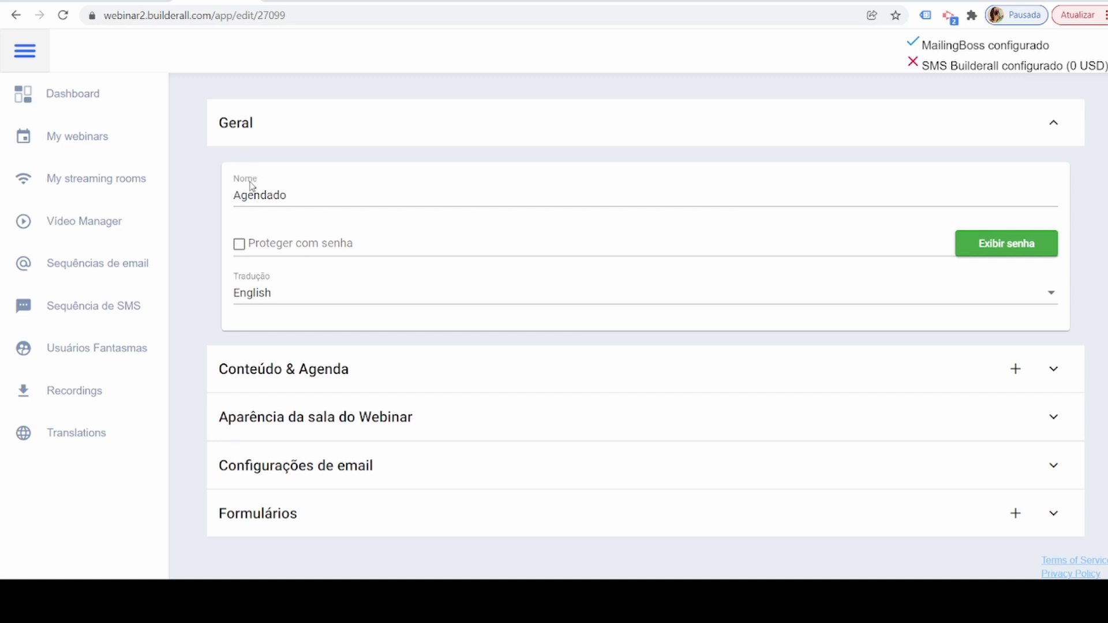
# - Check the password protection option, and examine the video, schedule, chat and lead notification settings under "Conteúdo & Agenda"
pyautogui.click(238, 244)
pyautogui.click(239, 244)
pyautogui.click(384, 384)
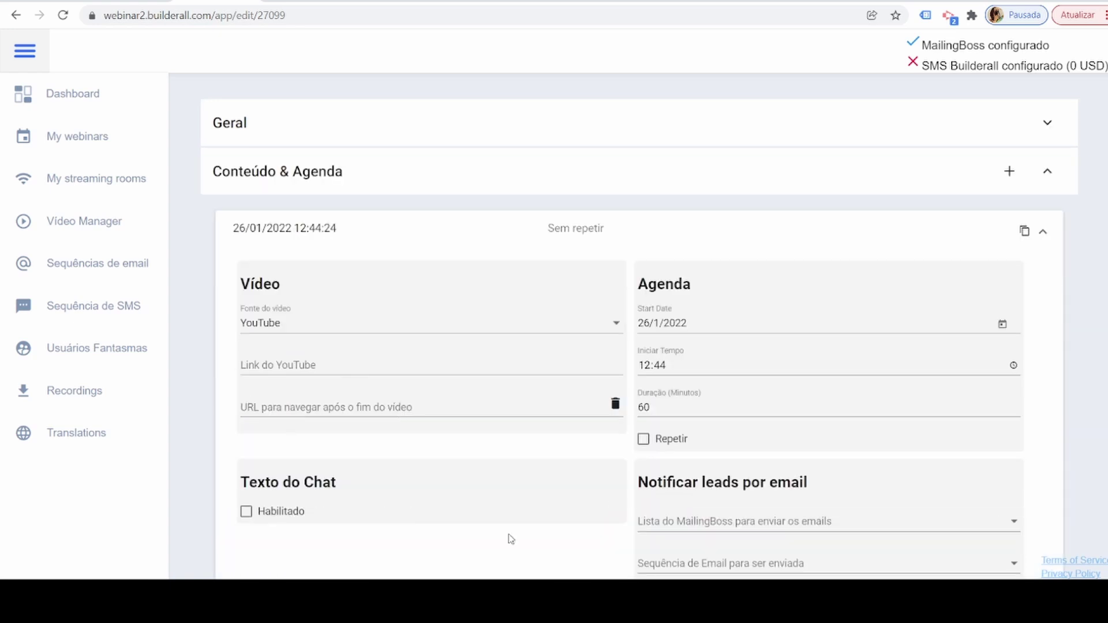
pyautogui.scroll(-3, 779, 487)
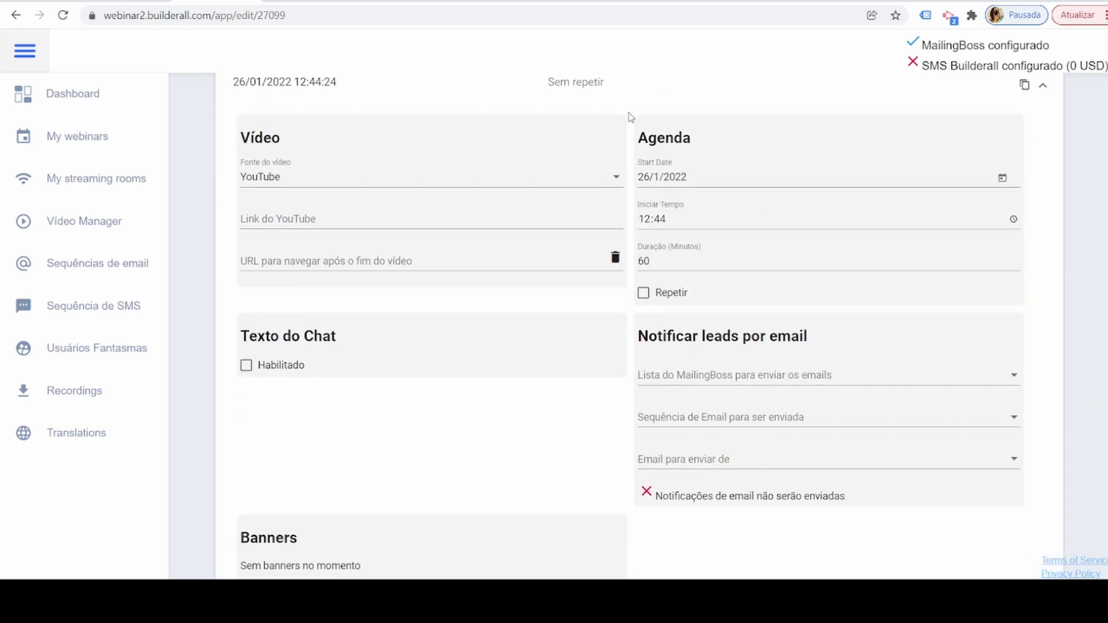
pyautogui.moveTo(632, 134); pyautogui.dragTo(863, 220)
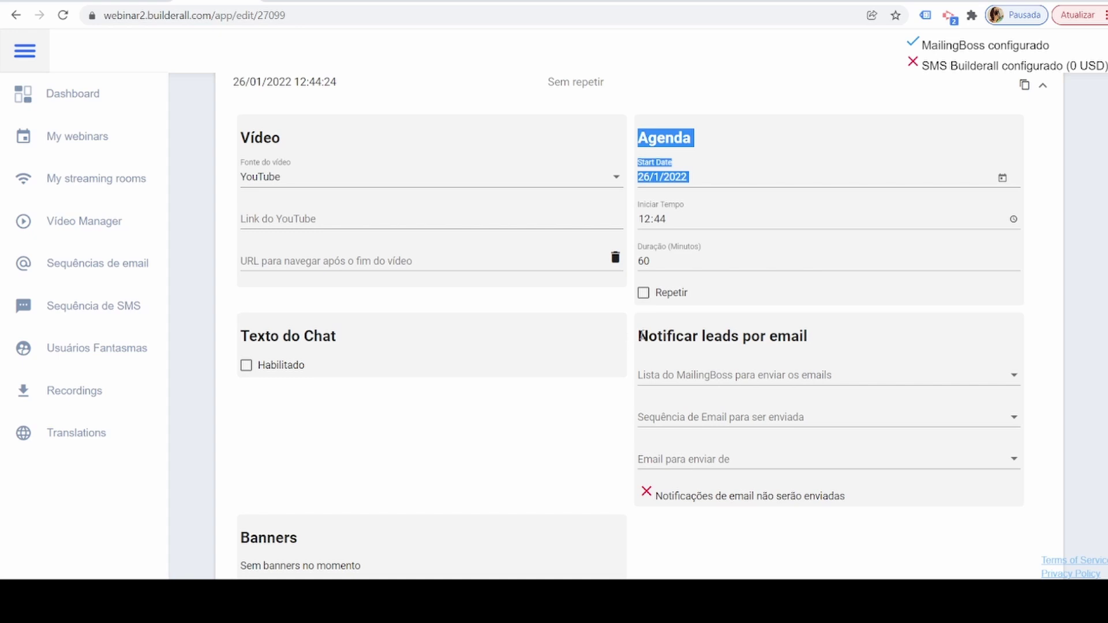
pyautogui.moveTo(642, 336); pyautogui.dragTo(802, 353)
pyautogui.click(814, 368)
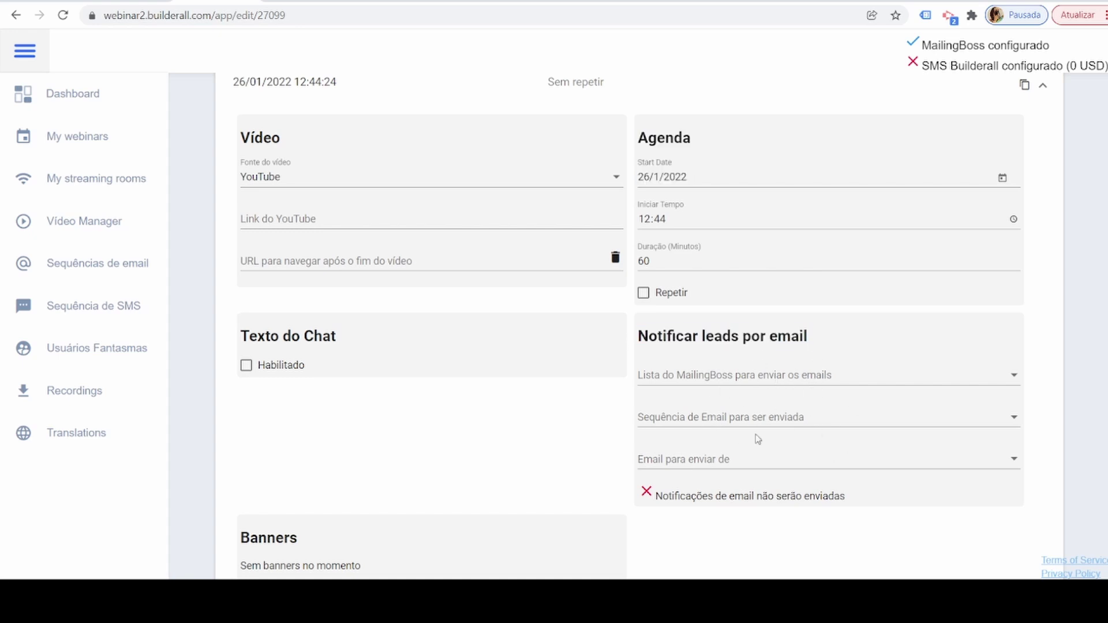
# - Examine the event's banner editor and leave it without adding a banner
pyautogui.scroll(-1, 879, 502)
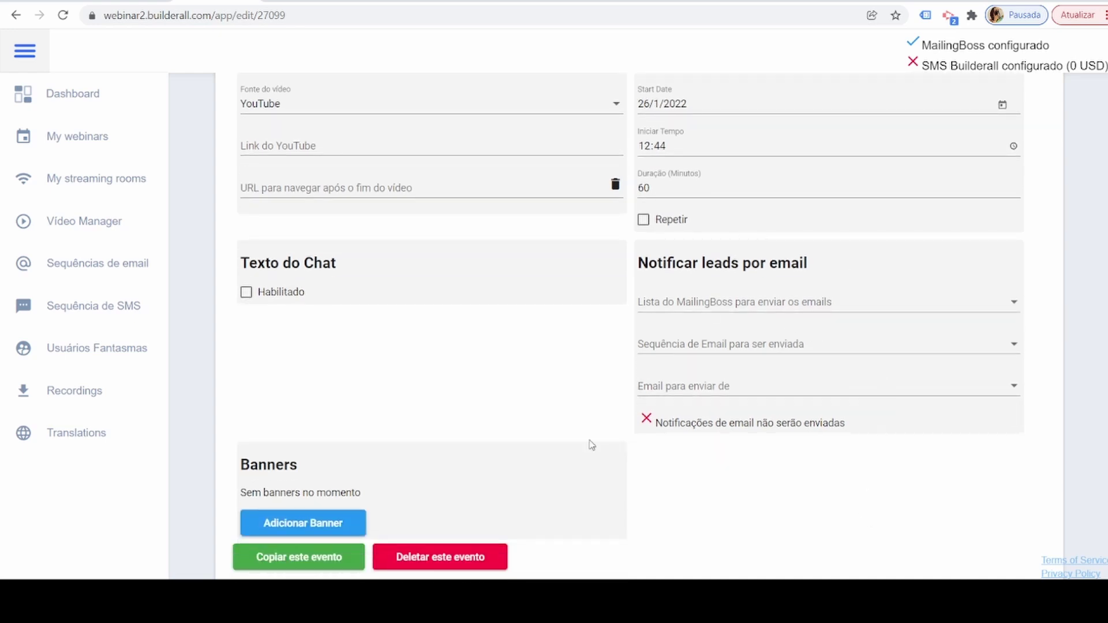
pyautogui.scroll(-1, 591, 444)
pyautogui.click(290, 450)
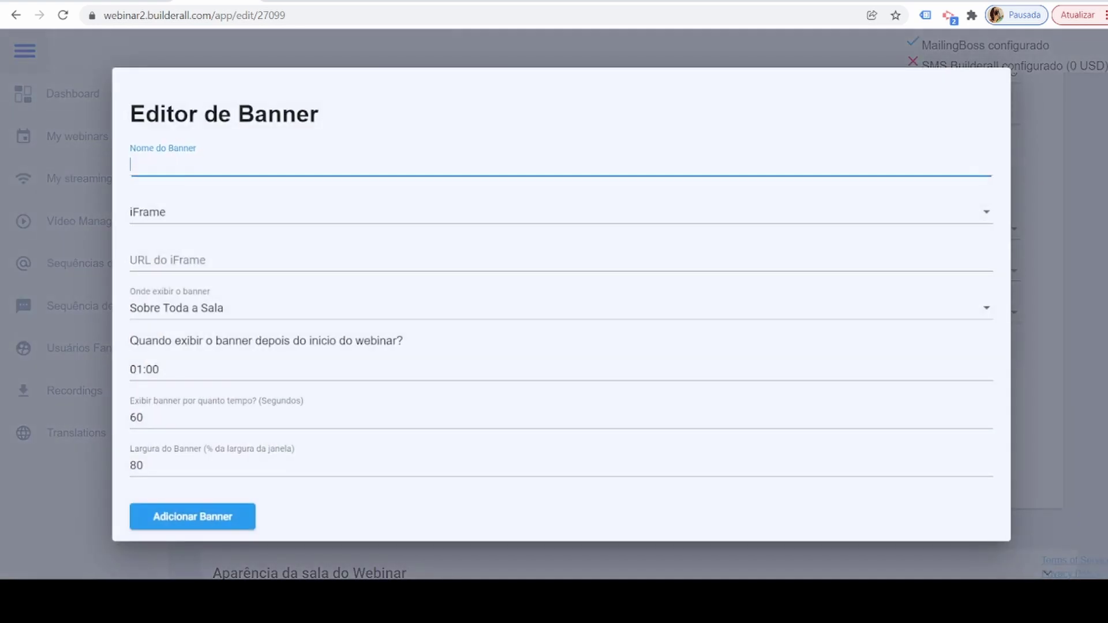
pyautogui.click(1062, 196)
pyautogui.scroll(-2, 899, 354)
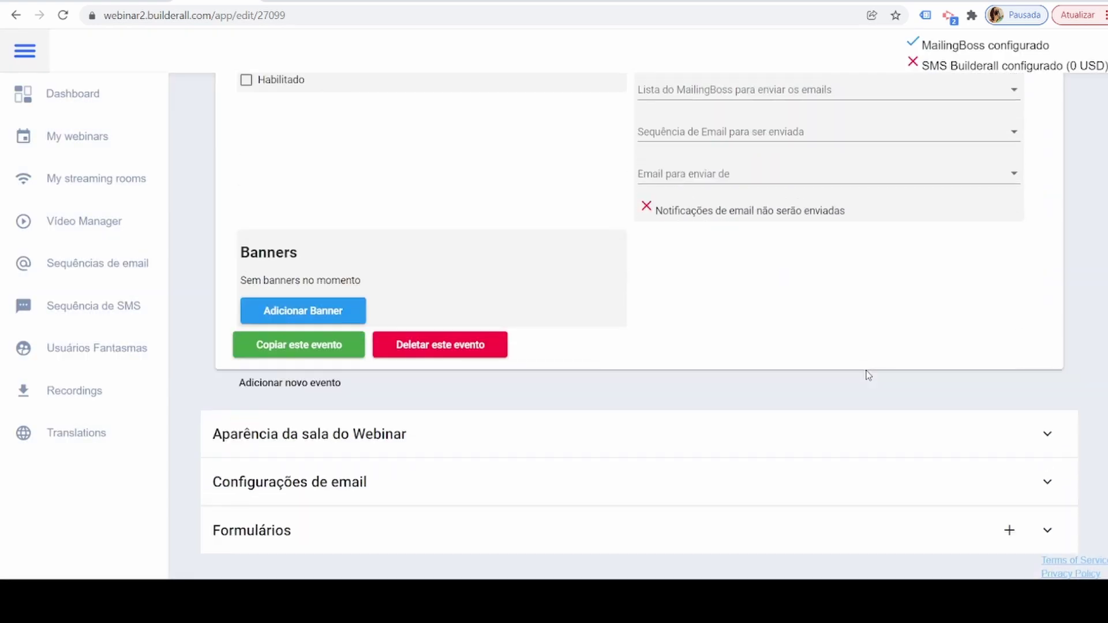
# - Expand "Aparência da sala do Webinar" and examine the Social Proof, placeholder, poster and custom CSS settings
pyautogui.click(410, 444)
pyautogui.scroll(-2, 400, 458)
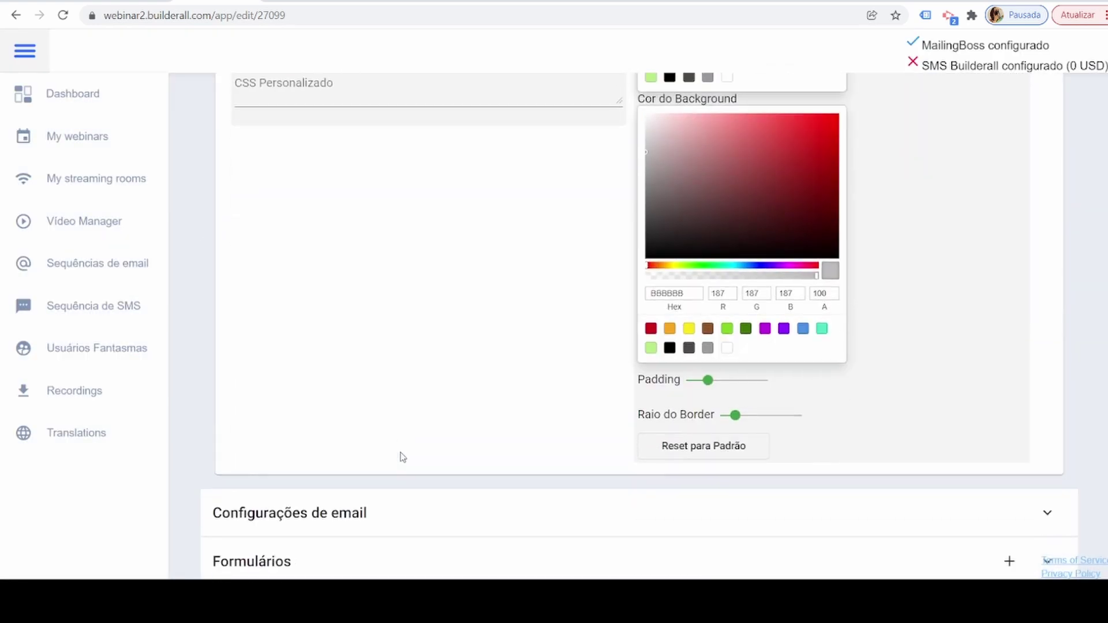
pyautogui.scroll(3, 380, 211)
pyautogui.scroll(4, 380, 210)
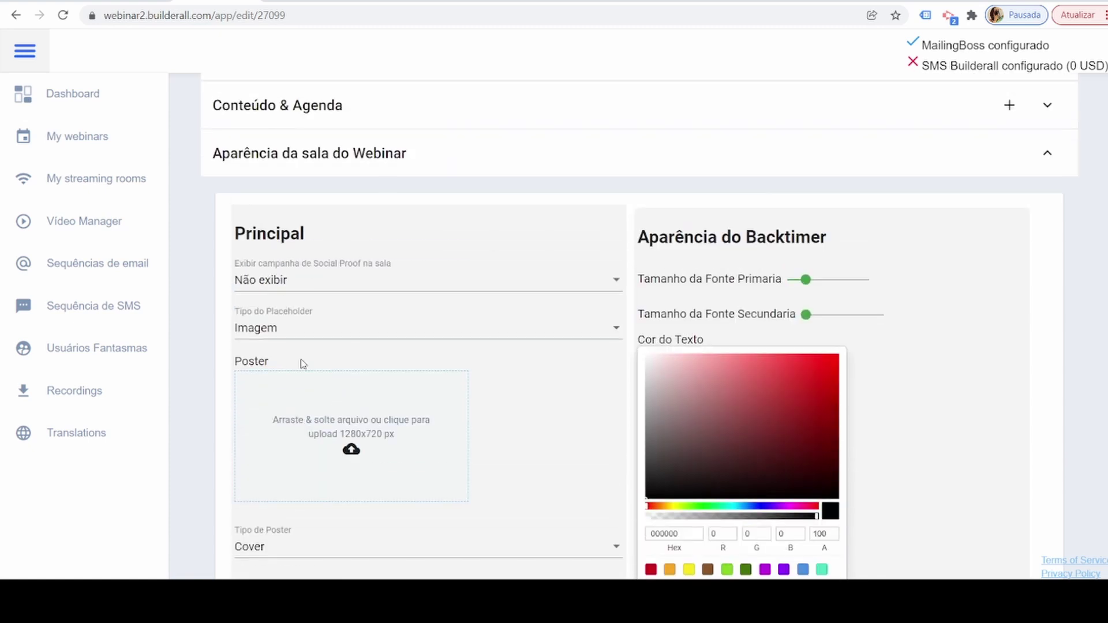
pyautogui.scroll(-1, 408, 403)
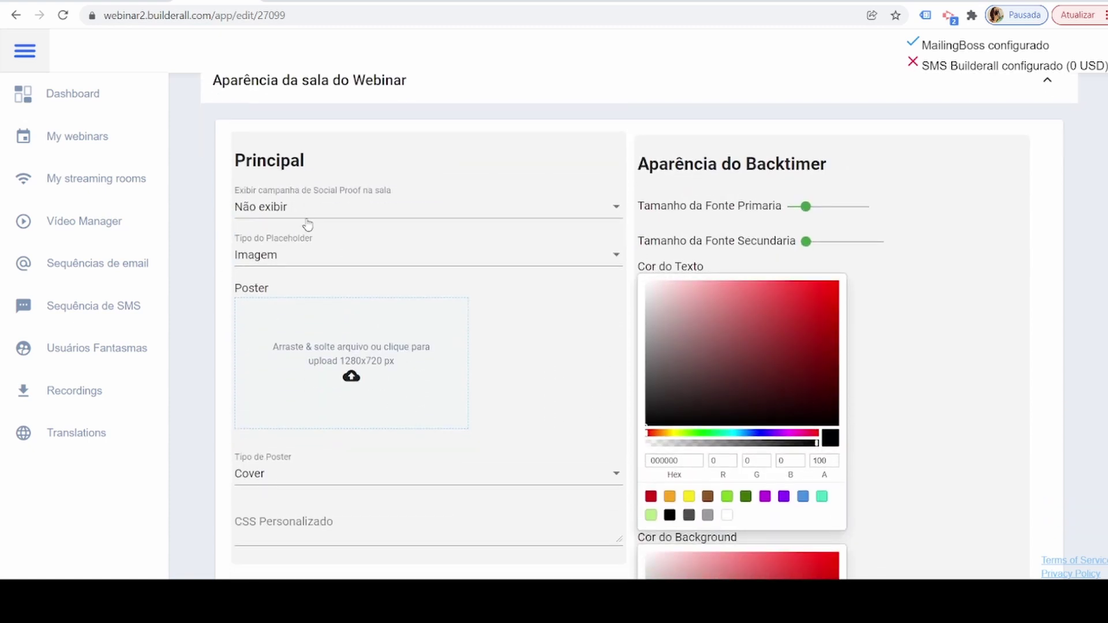
pyautogui.scroll(-3, 339, 407)
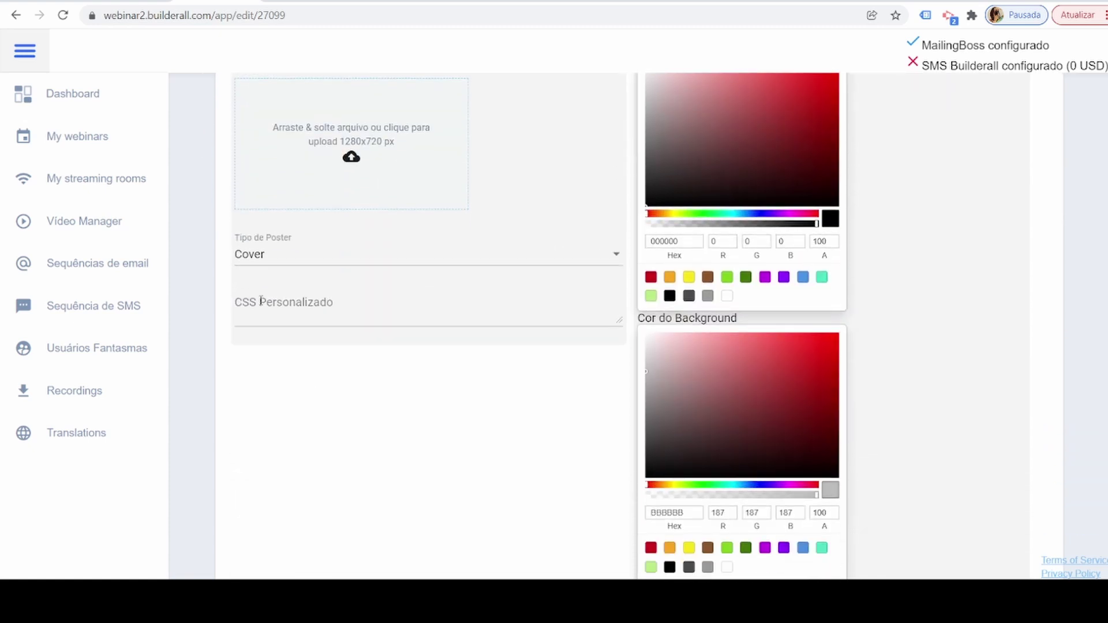
pyautogui.click(260, 303)
pyautogui.click(422, 421)
# - Examine the backtimer's font size, text color, background color, padding and border radius settings
pyautogui.scroll(4, 952, 404)
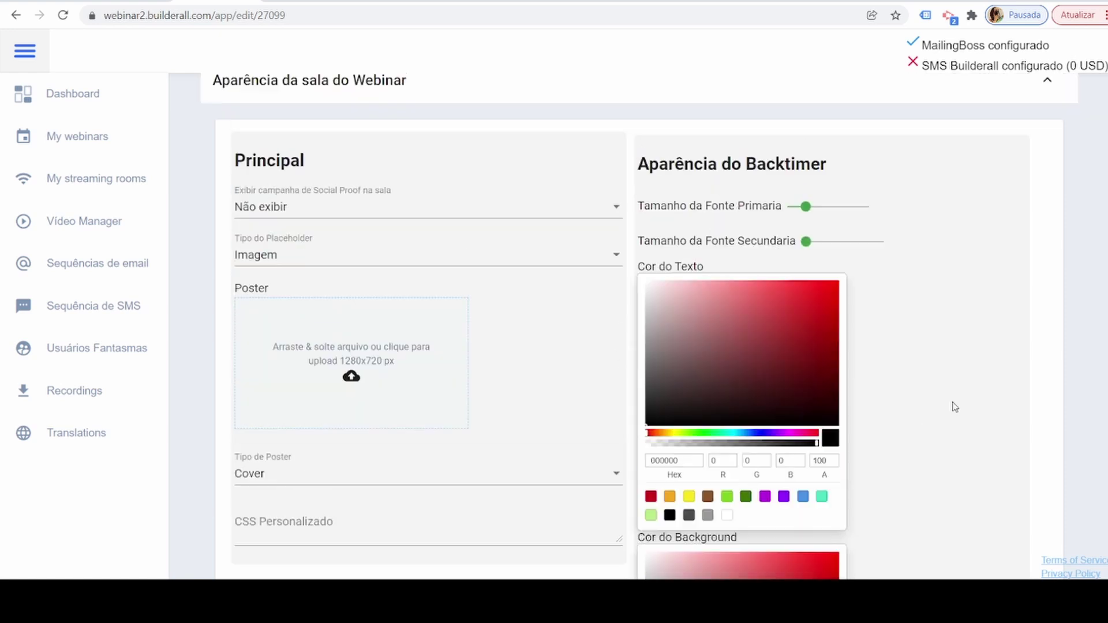
pyautogui.moveTo(746, 249); pyautogui.dragTo(944, 371)
pyautogui.scroll(-2, 947, 456)
pyautogui.scroll(-2, 704, 455)
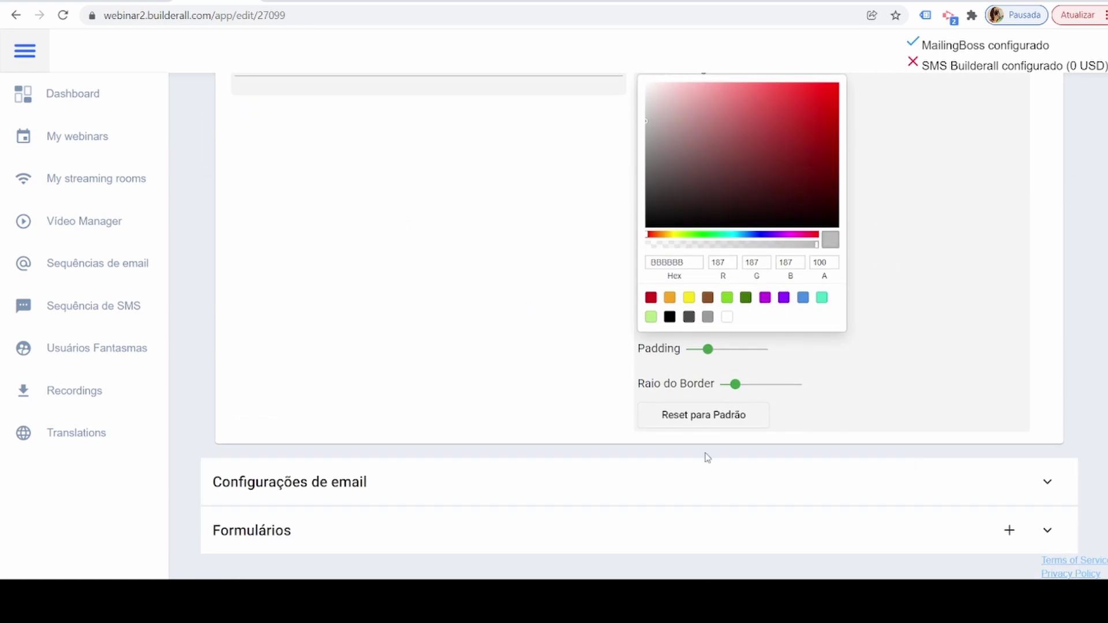
# - Expand "Configurações de email" and examine the login email, time zone, date format and message tag settings
pyautogui.click(537, 502)
pyautogui.scroll(-5, 524, 292)
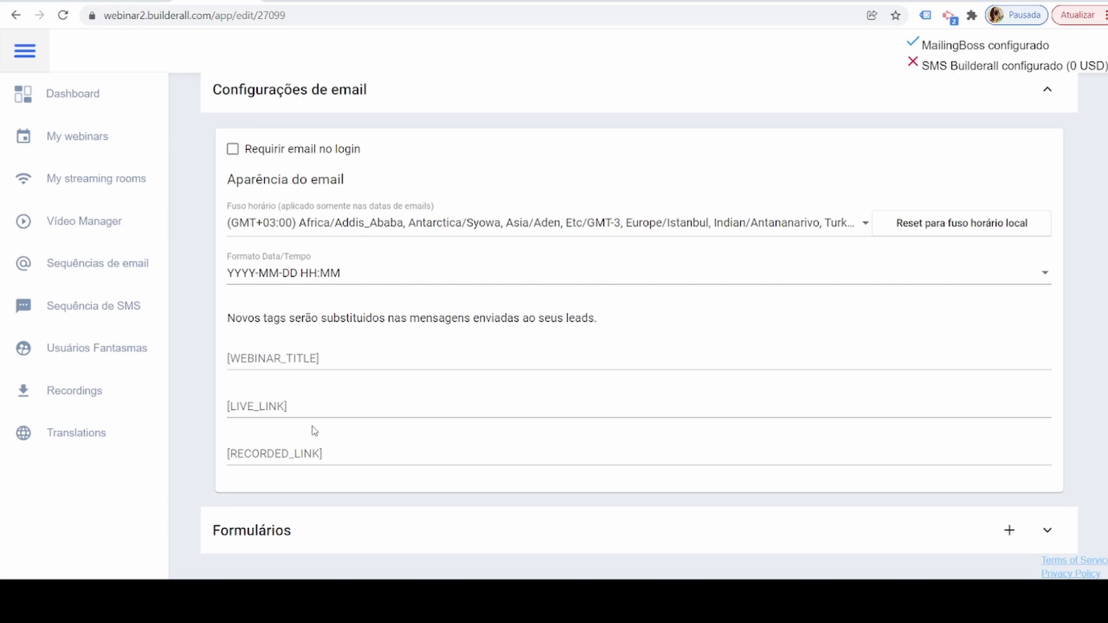
pyautogui.moveTo(265, 314); pyautogui.dragTo(636, 335)
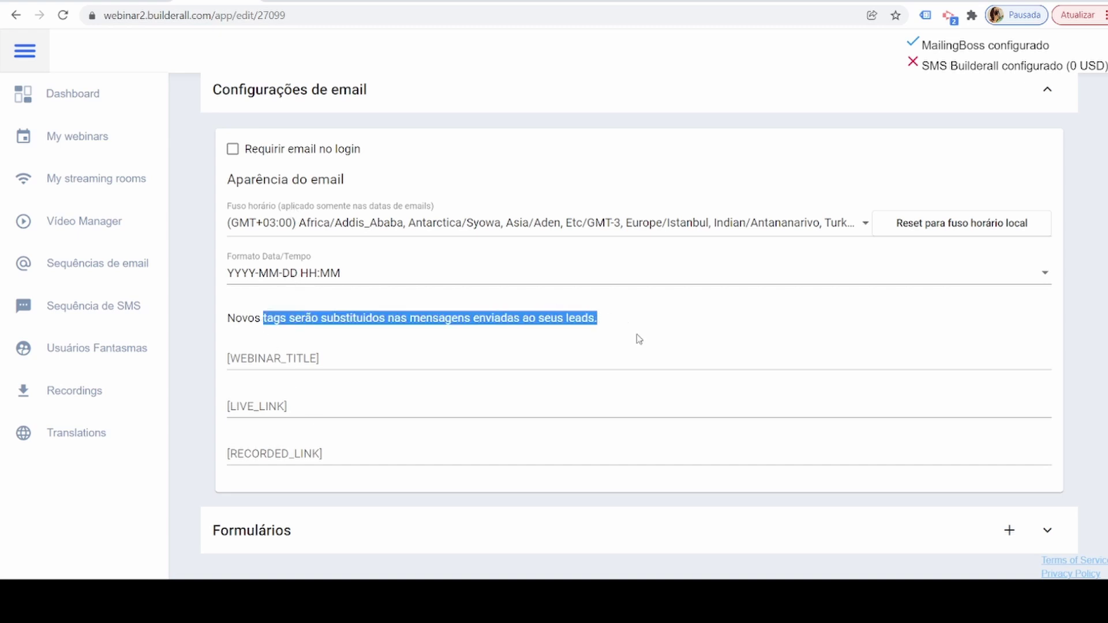
pyautogui.click(601, 391)
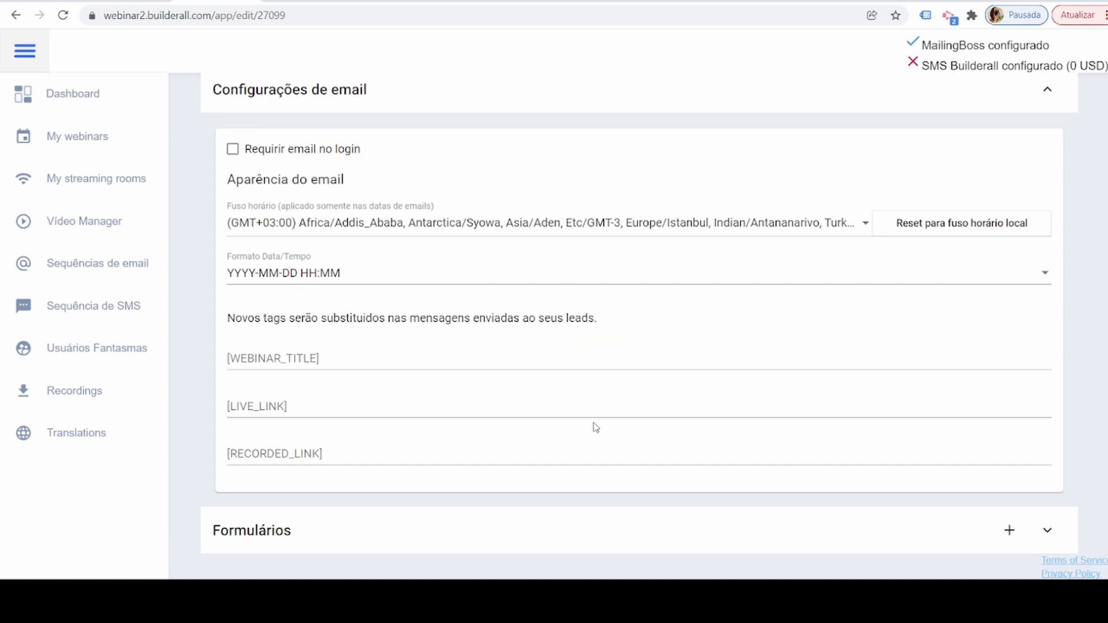
# - Examine the new form dialog under "Formulários" without creating a form, and return to the Dashboard
pyautogui.click(503, 538)
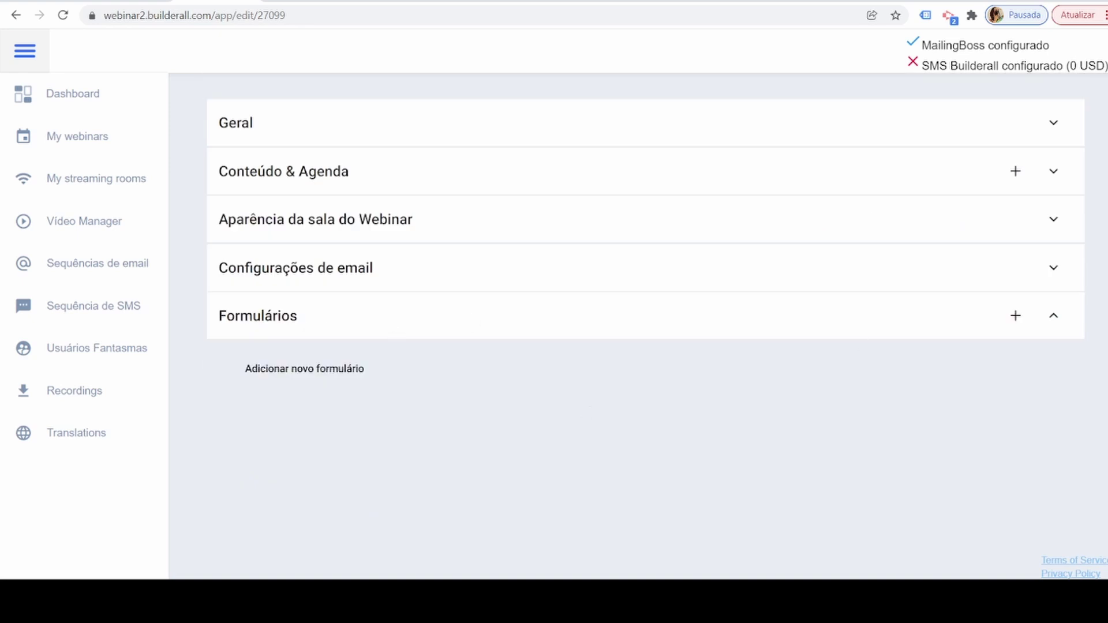
pyautogui.click(1015, 319)
pyautogui.click(936, 338)
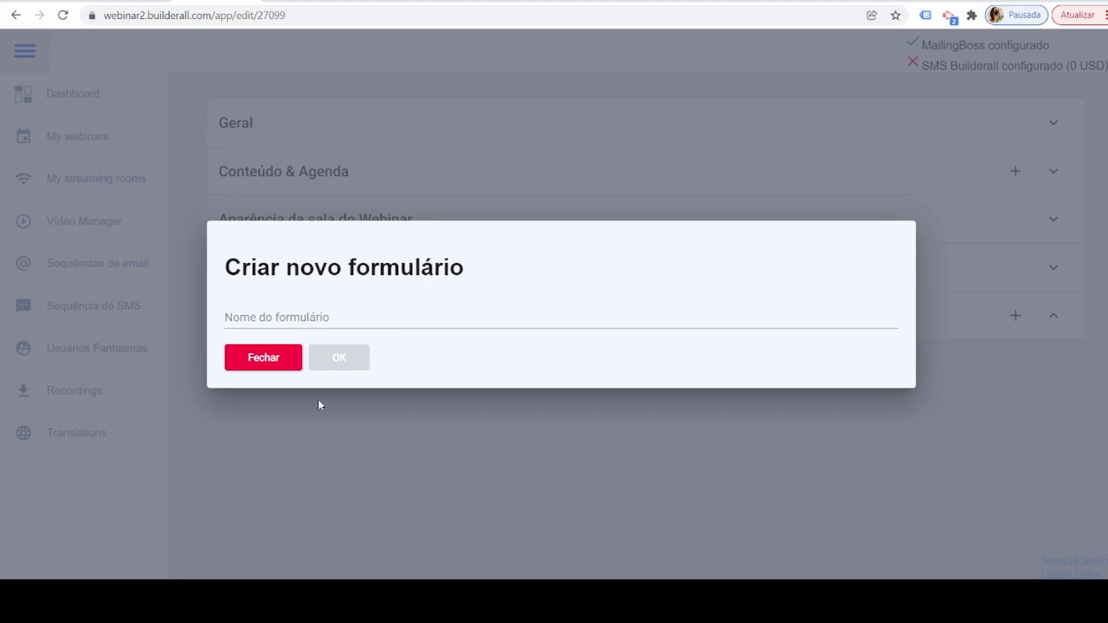
pyautogui.click(300, 354)
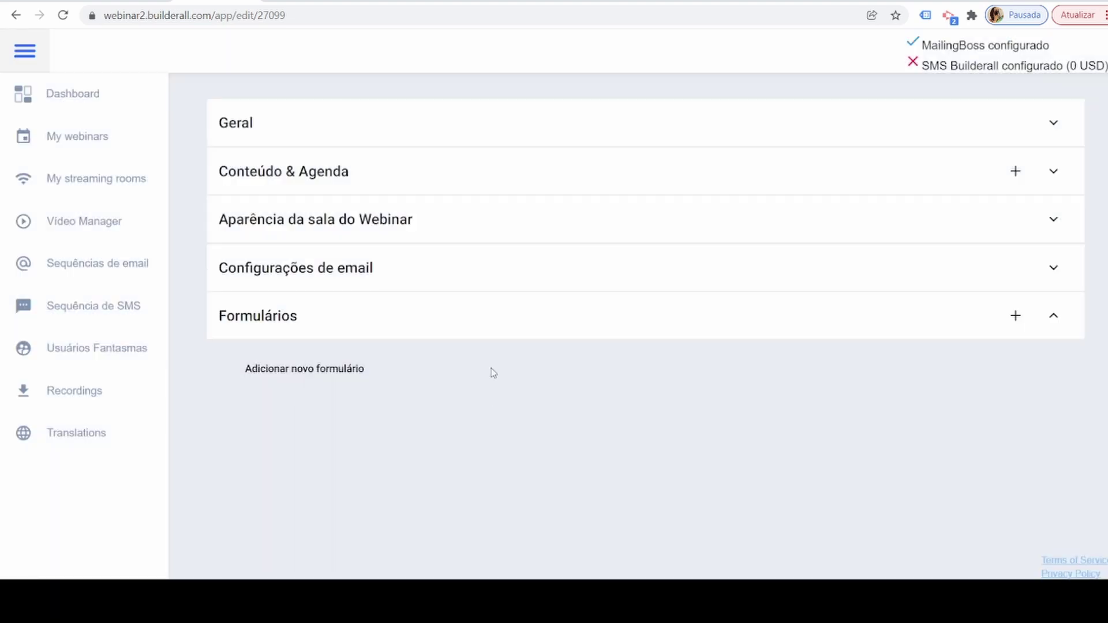
pyautogui.click(111, 110)
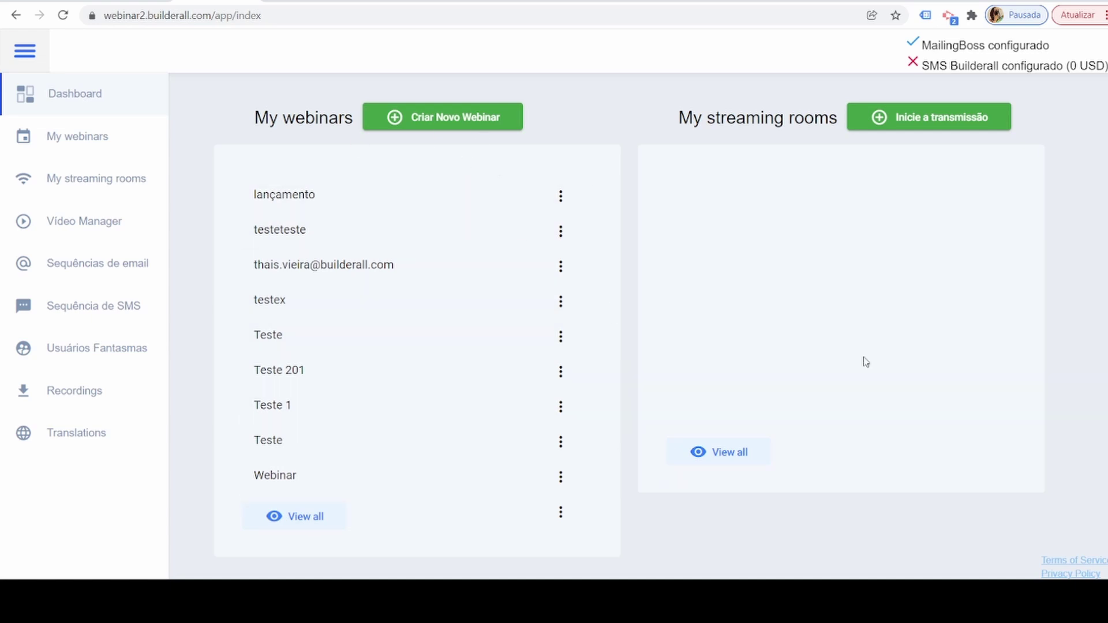
# - Start a new streaming room named "Transmissão" and proceed to its configuration options
pyautogui.click(932, 117)
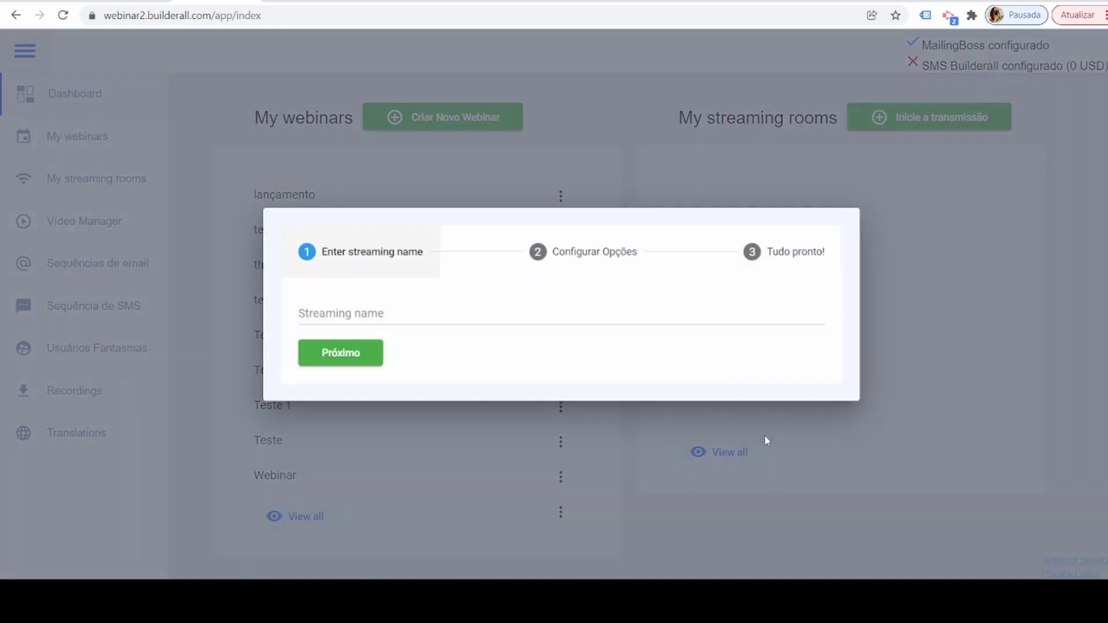
pyautogui.click(407, 313)
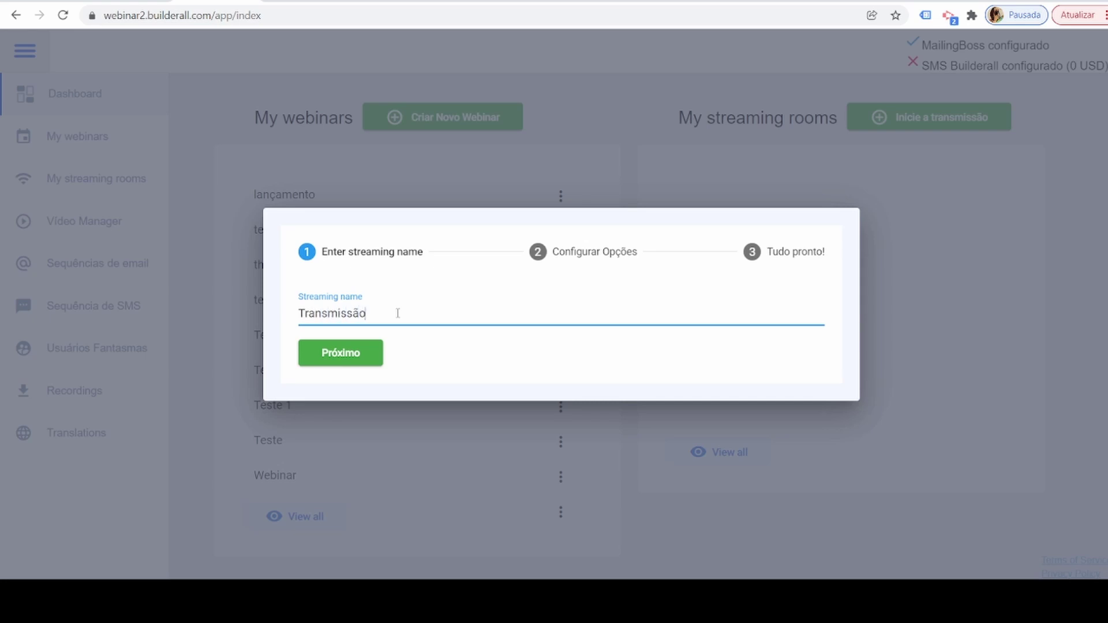
pyautogui.click(355, 364)
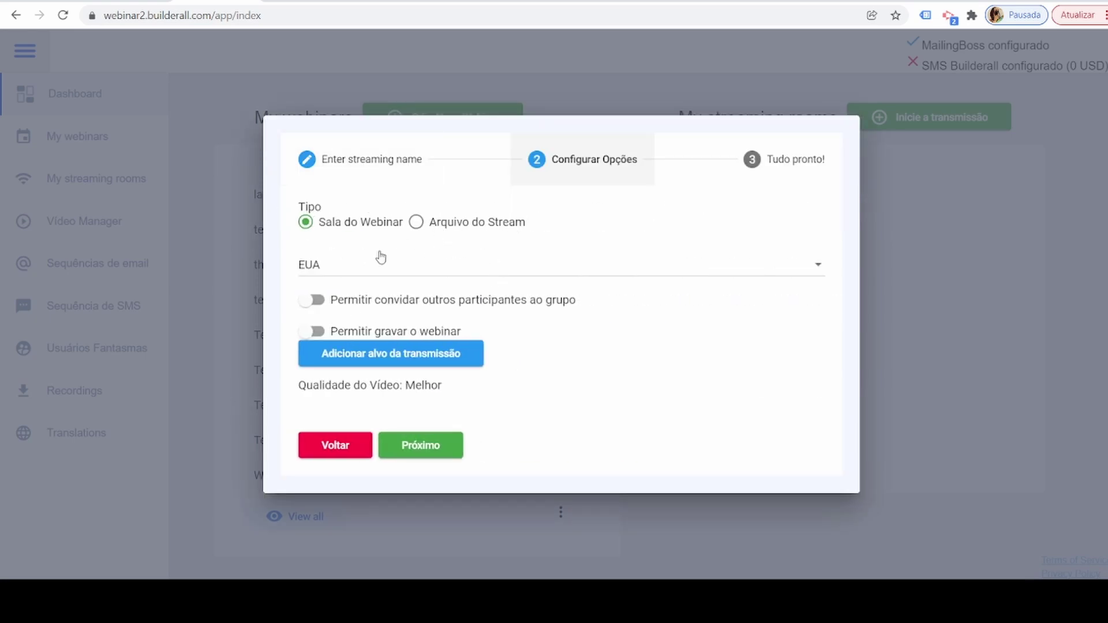
# - Check the "Arquivo do Stream" type, keep "Sala do Webinar" as the type, and set the region to Brasil
pyautogui.click(416, 223)
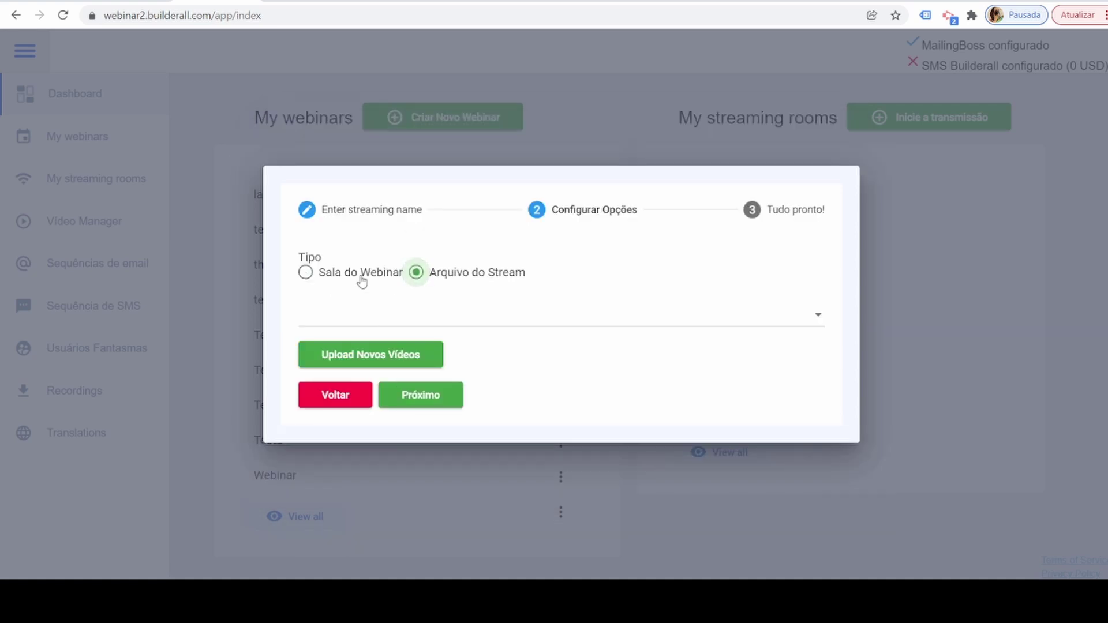
pyautogui.click(310, 269)
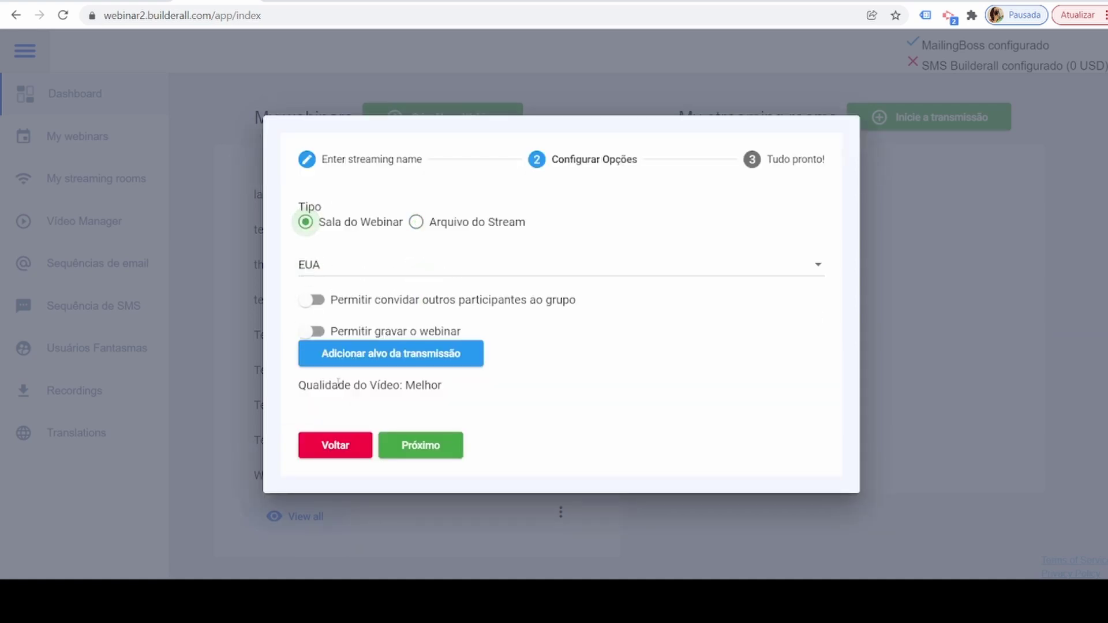
pyautogui.click(394, 269)
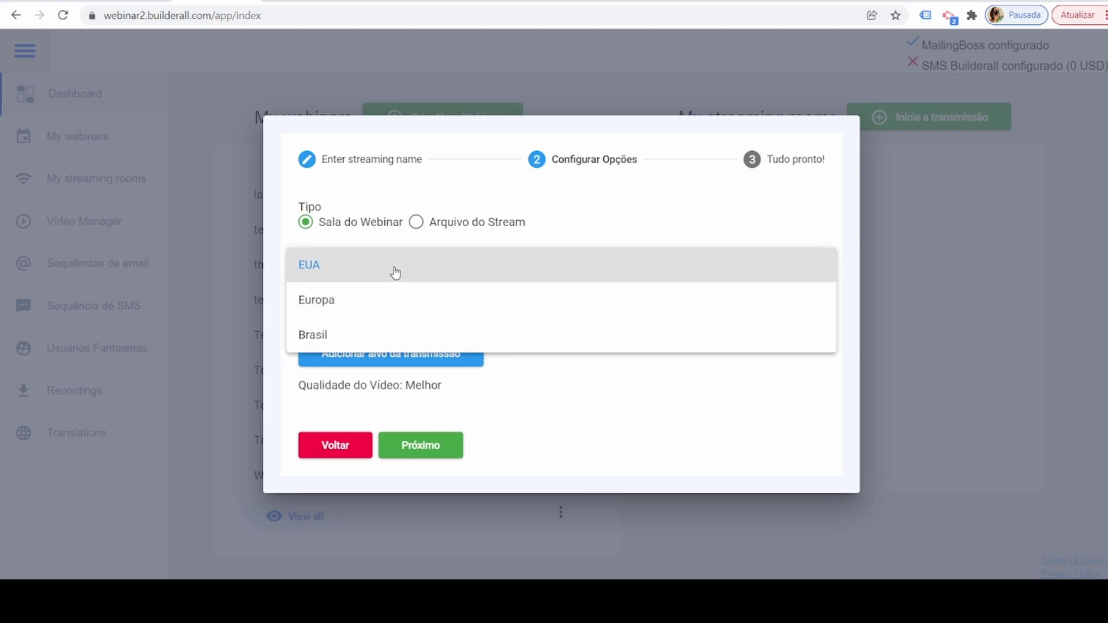
pyautogui.click(325, 331)
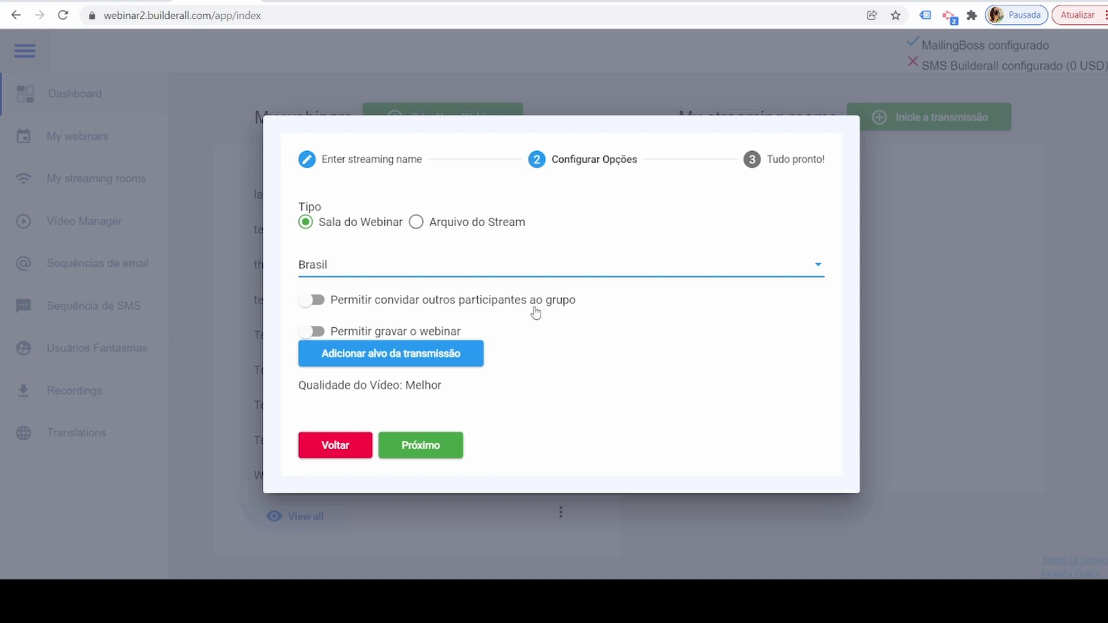
# - Allow inviting other participants to the group and show content to participants only after release, leaving webinar recording off
pyautogui.click(346, 301)
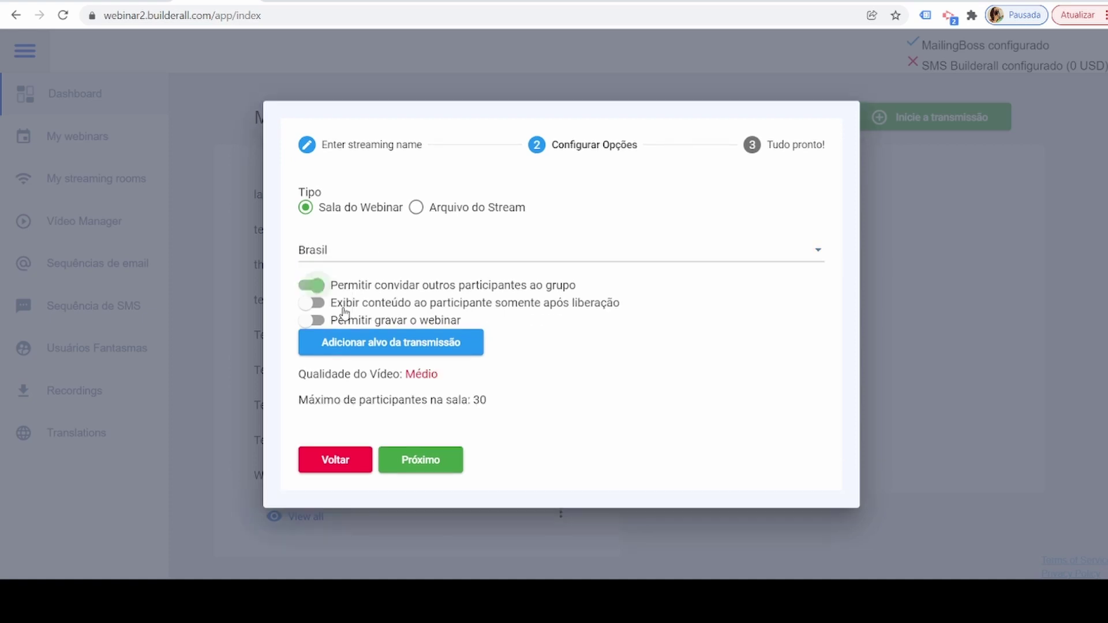
pyautogui.click(309, 303)
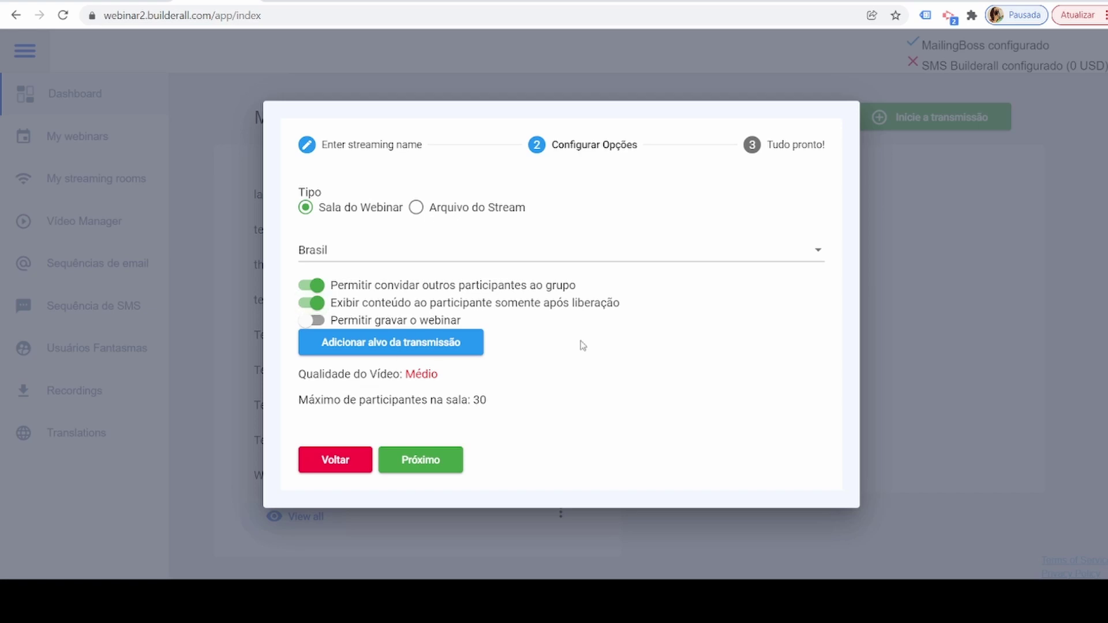
pyautogui.click(332, 321)
pyautogui.click(320, 321)
# - Examine the RTMP fields for a transmission target, add a blank target and delete it
pyautogui.click(415, 338)
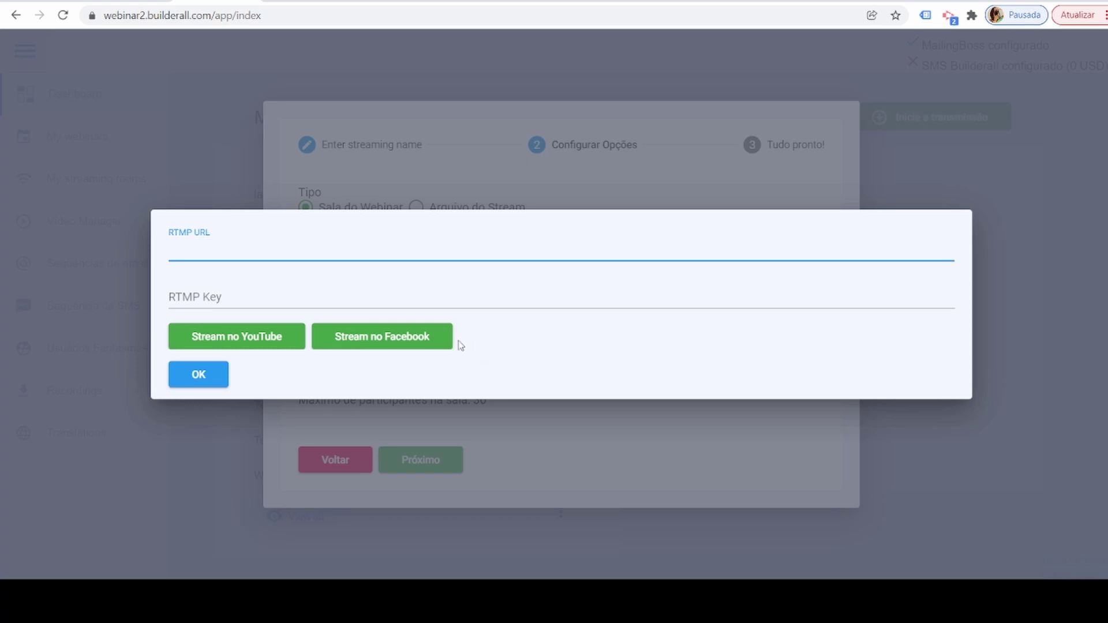
pyautogui.click(217, 378)
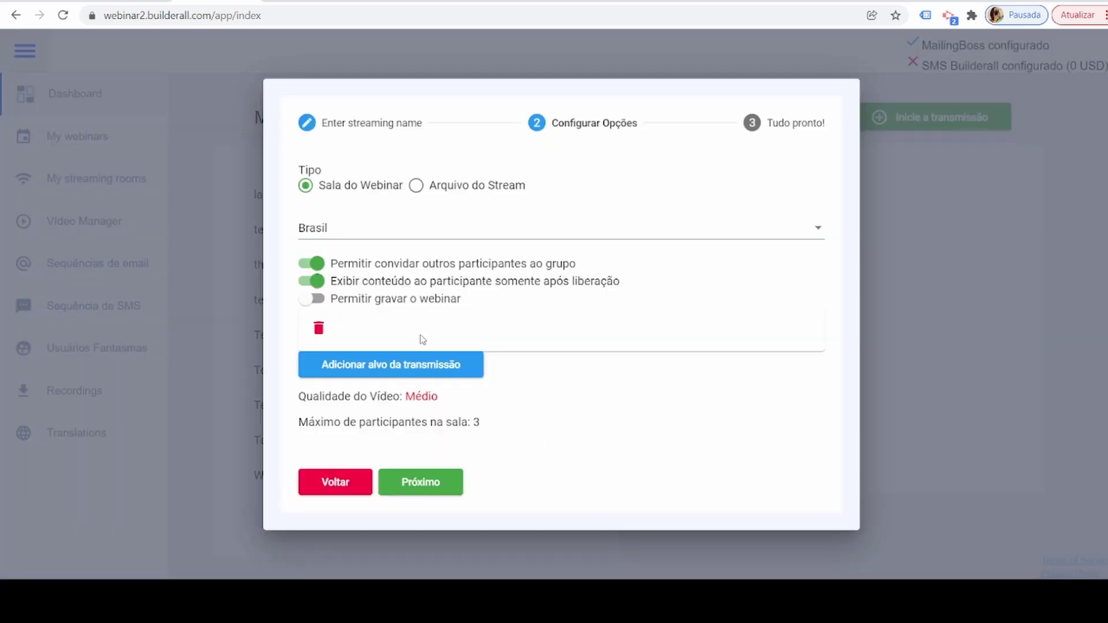
pyautogui.click(318, 329)
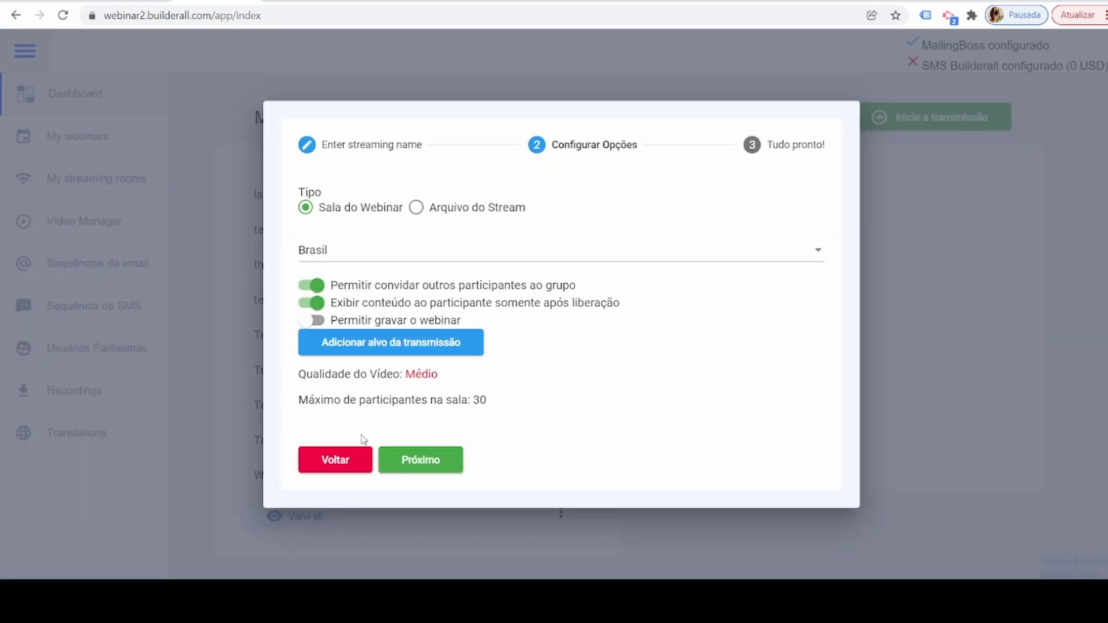
# - Check the video quality setting and the maximum number of participants for the streaming room
pyautogui.moveTo(448, 380); pyautogui.dragTo(306, 374)
pyautogui.click(415, 370)
pyautogui.moveTo(300, 401); pyautogui.dragTo(497, 408)
pyautogui.click(502, 402)
# - Finish configuring the "Transmissão" streaming room, open its webinar room, and return to the dashboard
pyautogui.click(428, 461)
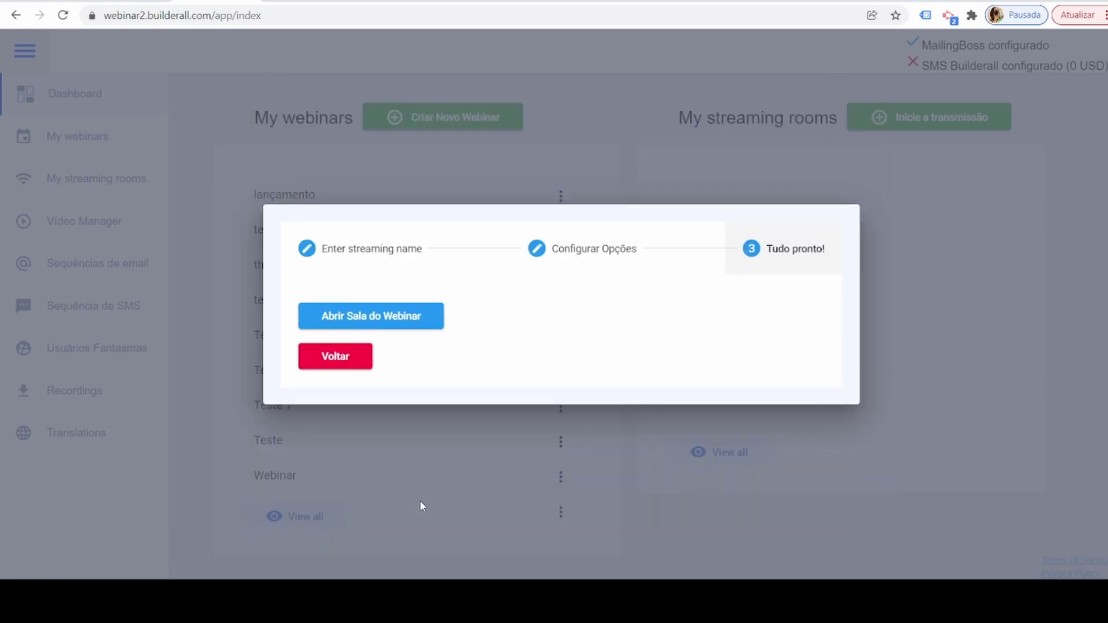
pyautogui.click(391, 325)
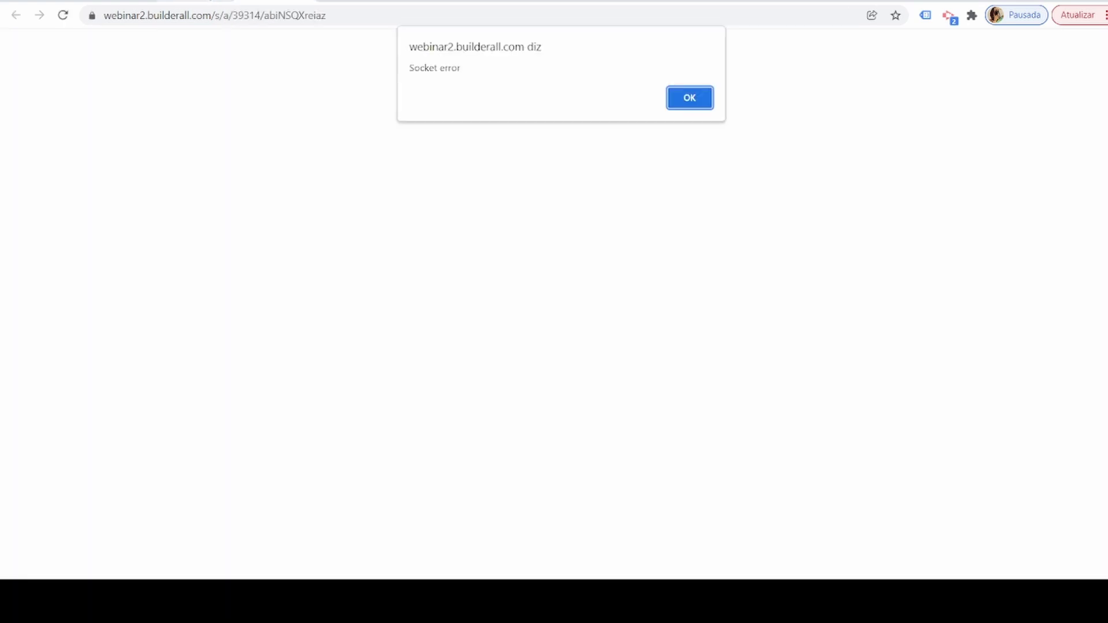
pyautogui.click(217, 3)
pyautogui.click(263, 2)
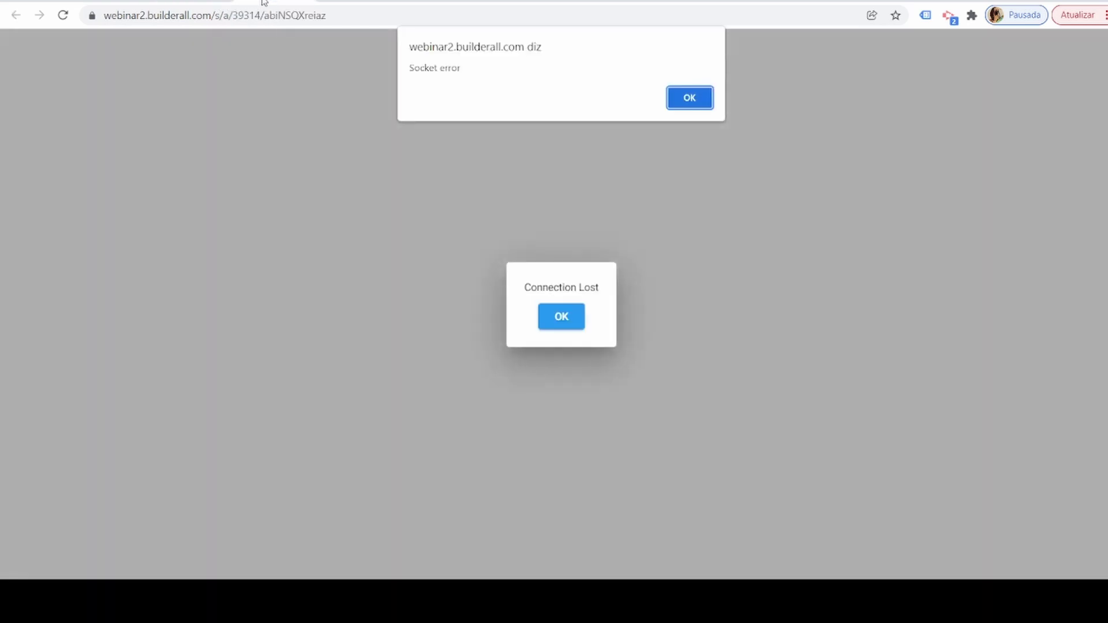
pyautogui.click(216, 3)
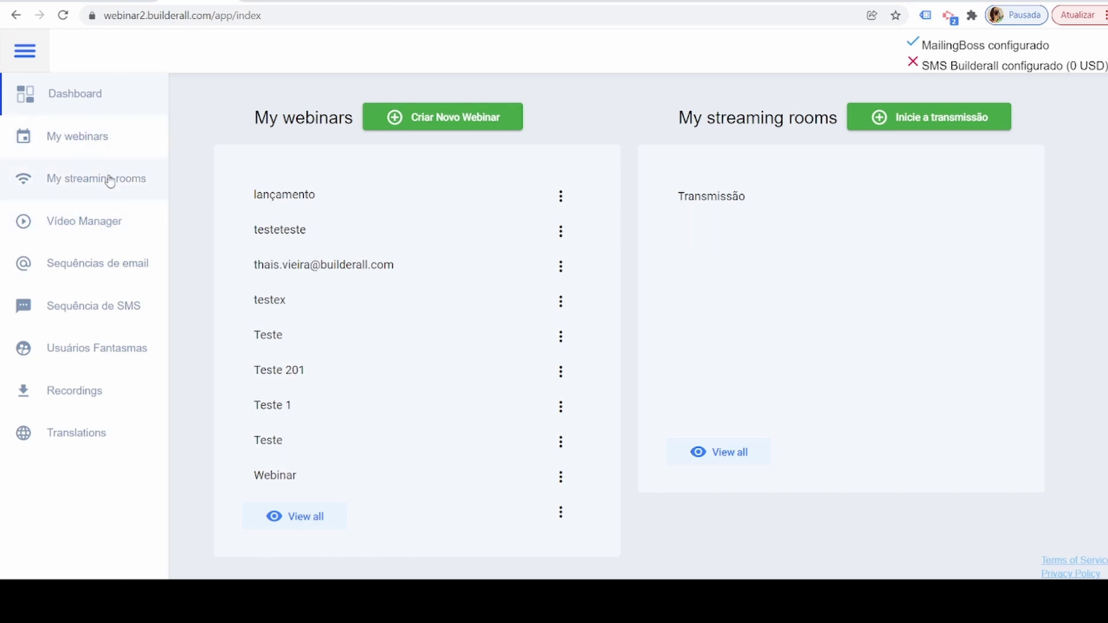
# - Look through the list of existing webinars and view the streaming rooms list
pyautogui.click(94, 138)
pyautogui.scroll(-1, 751, 383)
pyautogui.scroll(-10, 752, 404)
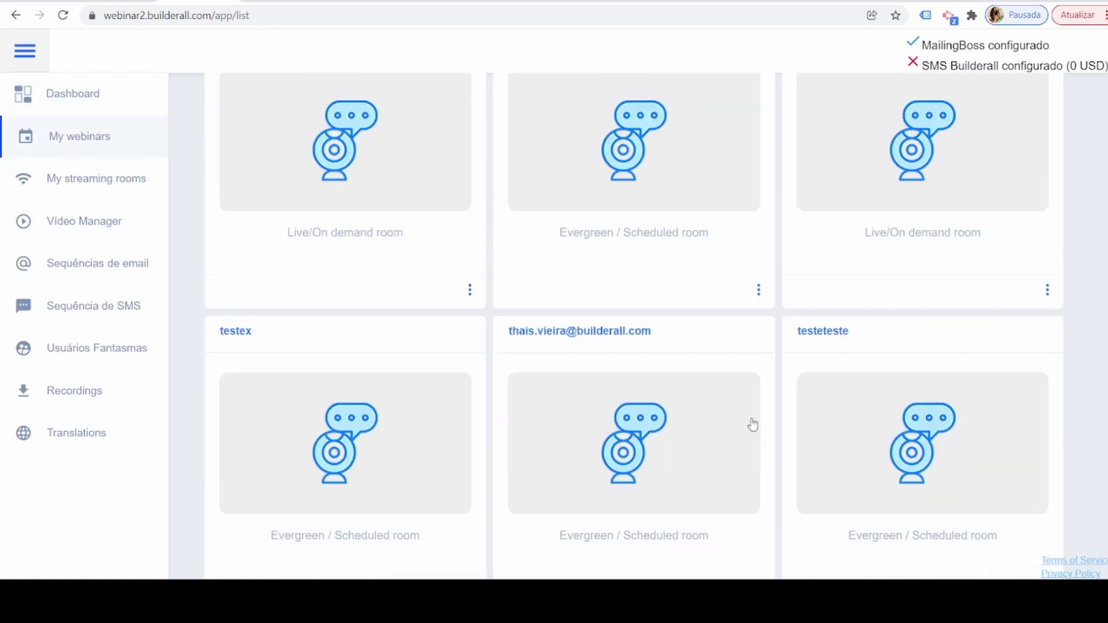
pyautogui.scroll(6, 749, 433)
pyautogui.scroll(5, 760, 435)
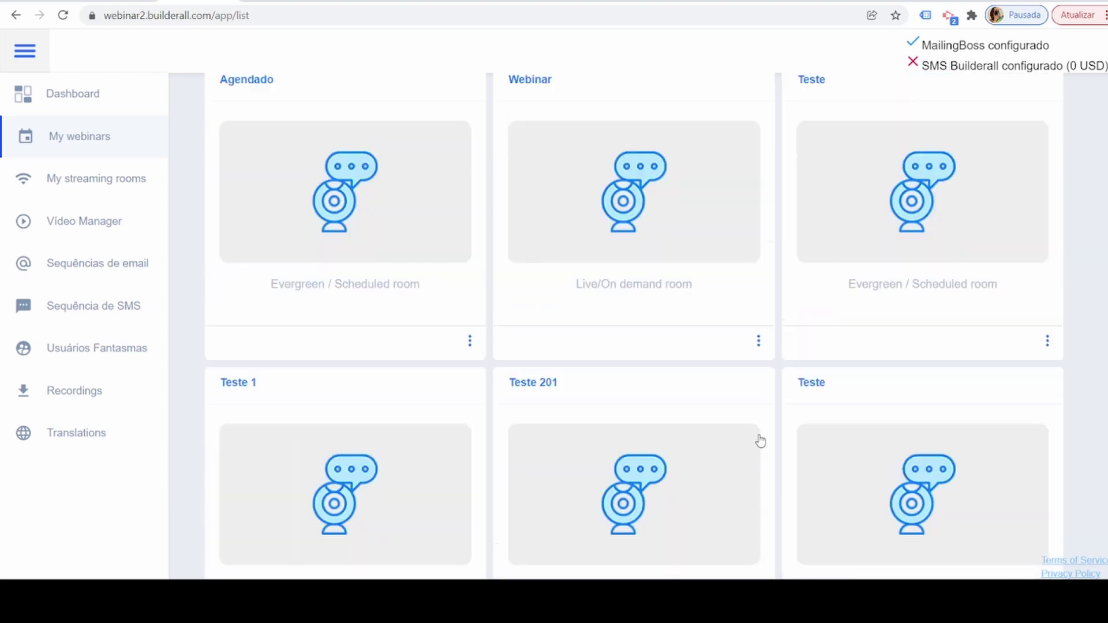
pyautogui.click(128, 184)
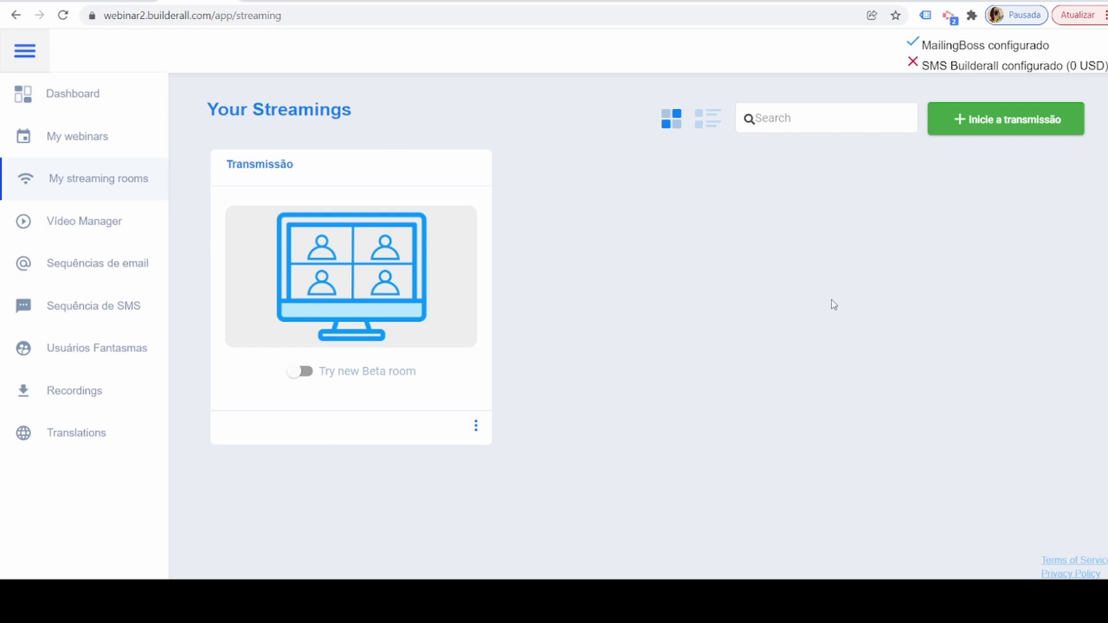
# - Compare reaching the full webinar and streaming lists through the dashboard's View all links and through their own pages
pyautogui.click(90, 133)
pyautogui.click(99, 99)
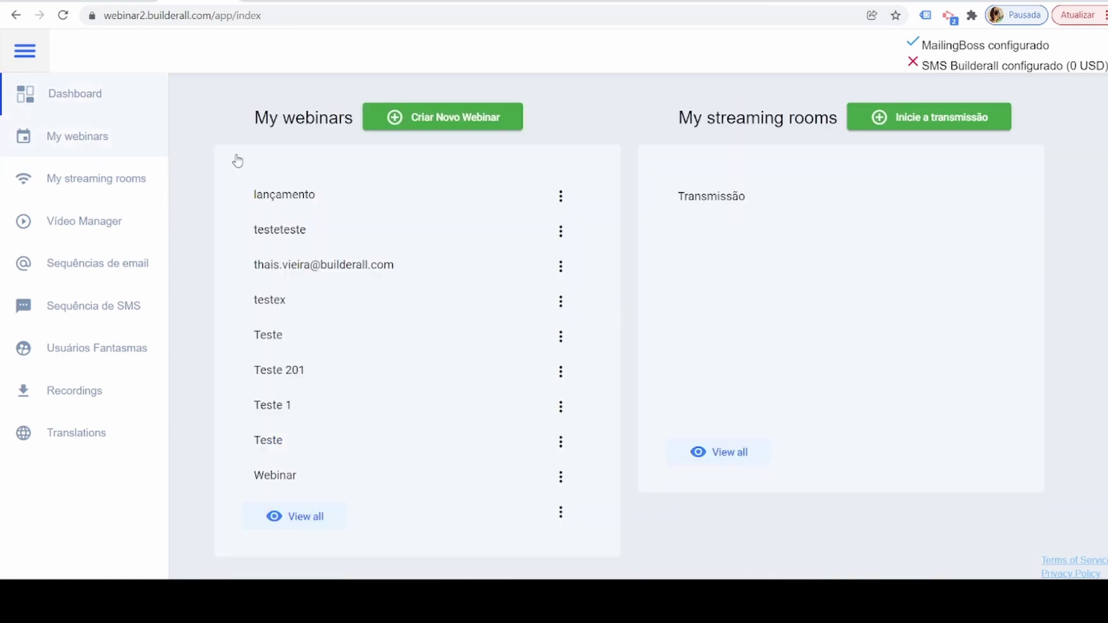
pyautogui.click(305, 517)
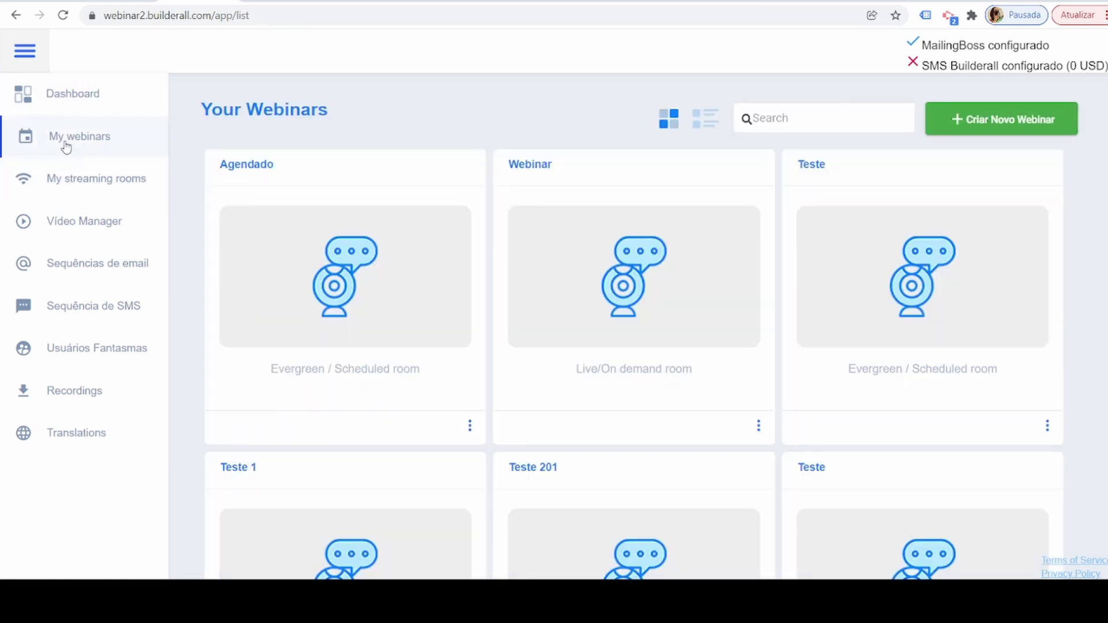
pyautogui.click(88, 103)
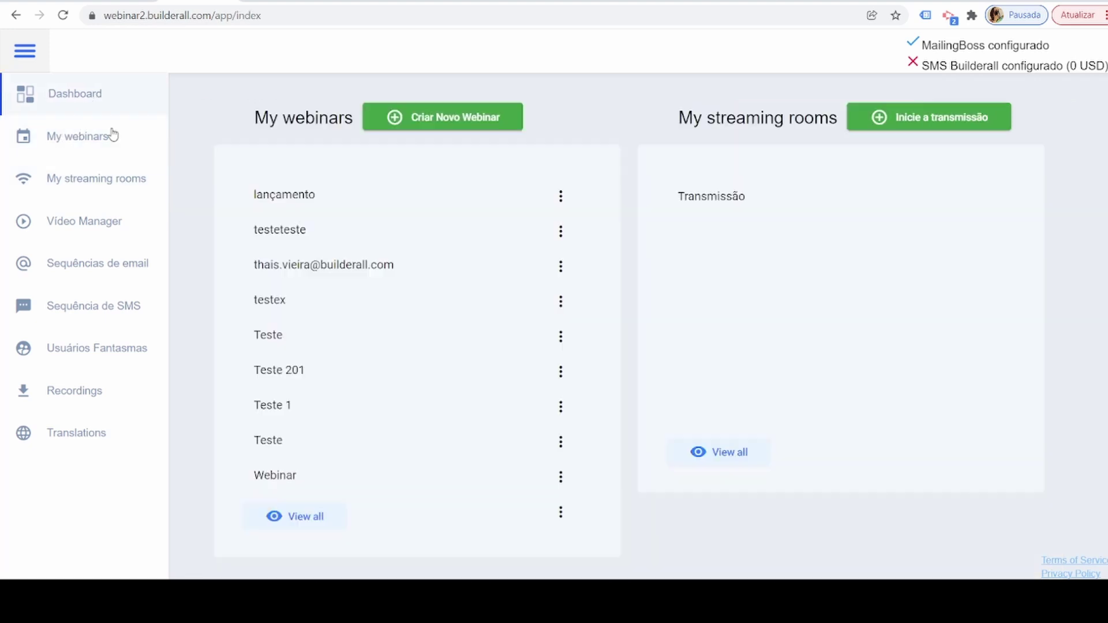
pyautogui.click(728, 455)
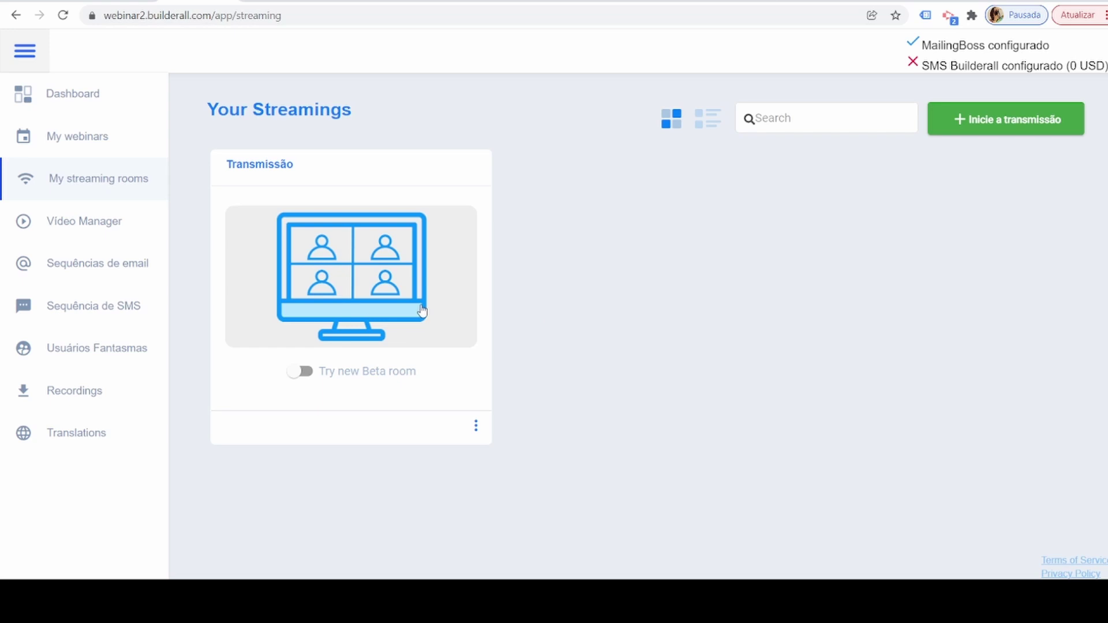
pyautogui.click(139, 136)
pyautogui.click(116, 182)
# - View the creation dialogs offered on the webinar and streaming room pages, closing each without creating anything
pyautogui.click(123, 149)
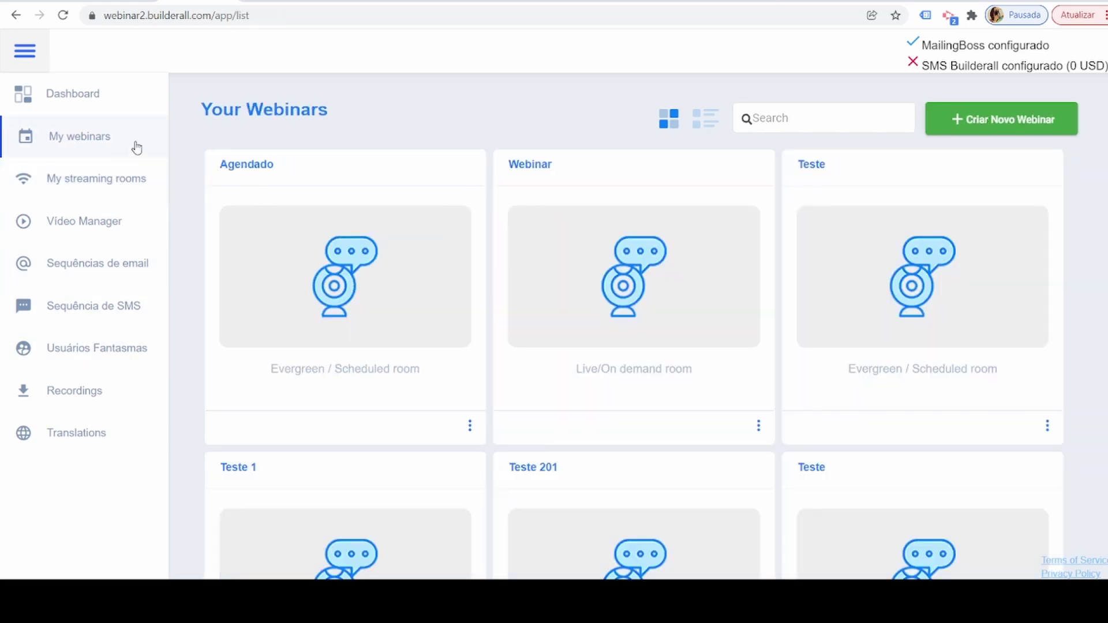
pyautogui.click(1004, 122)
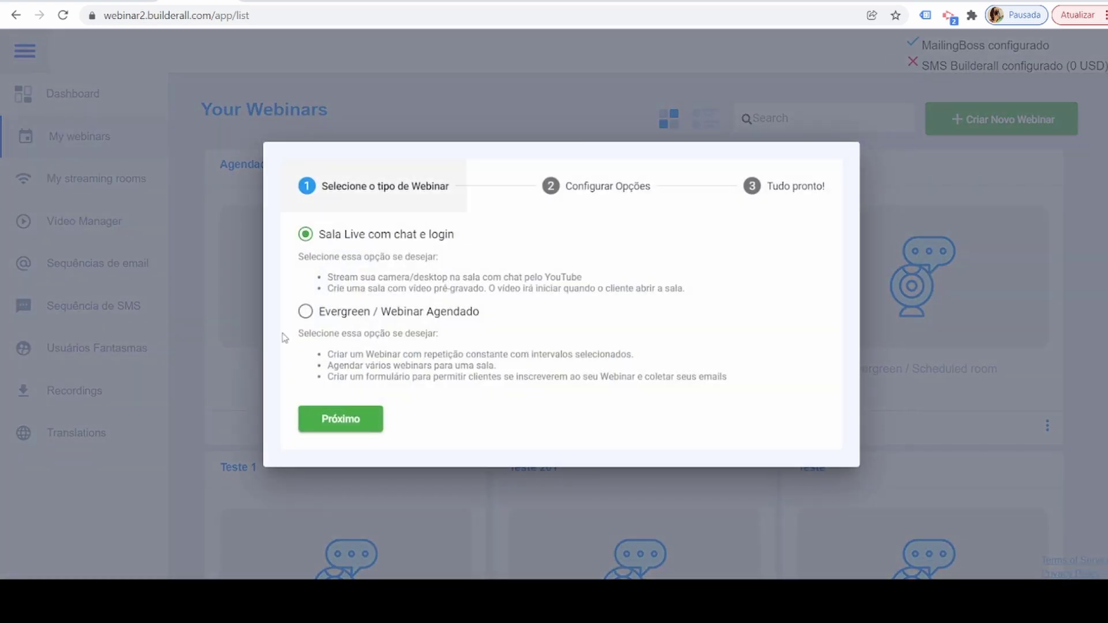
pyautogui.click(256, 291)
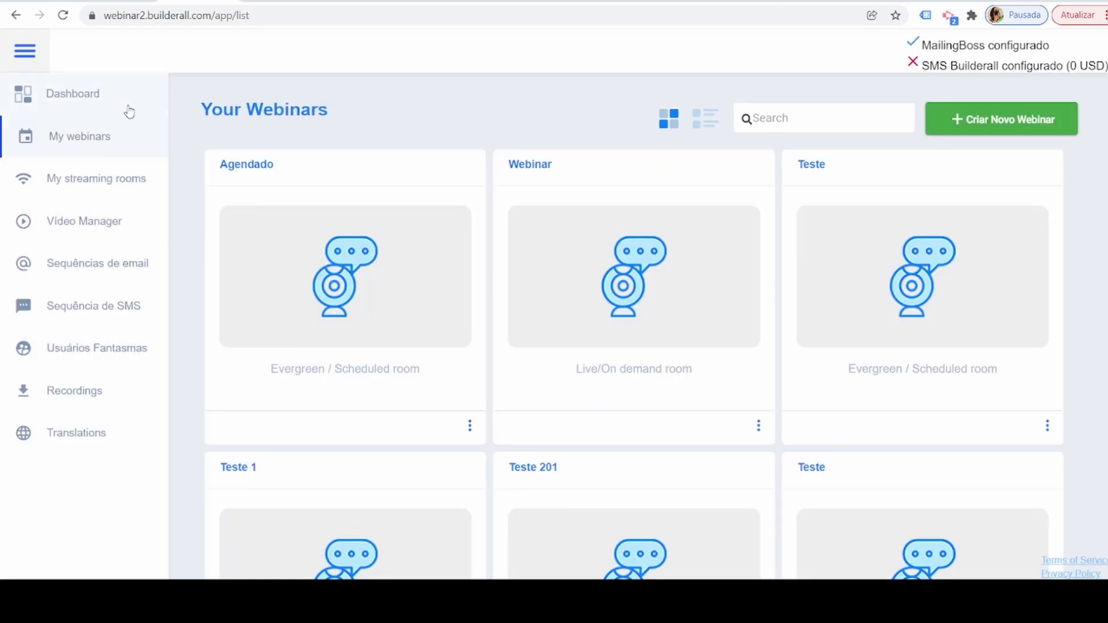
pyautogui.click(119, 183)
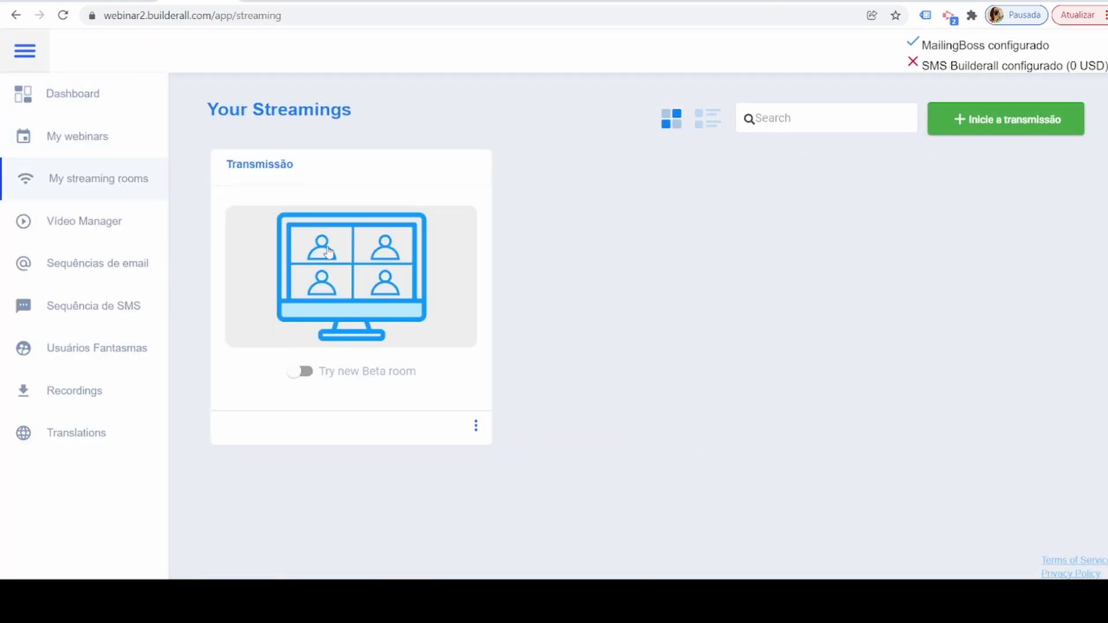
pyautogui.click(1019, 130)
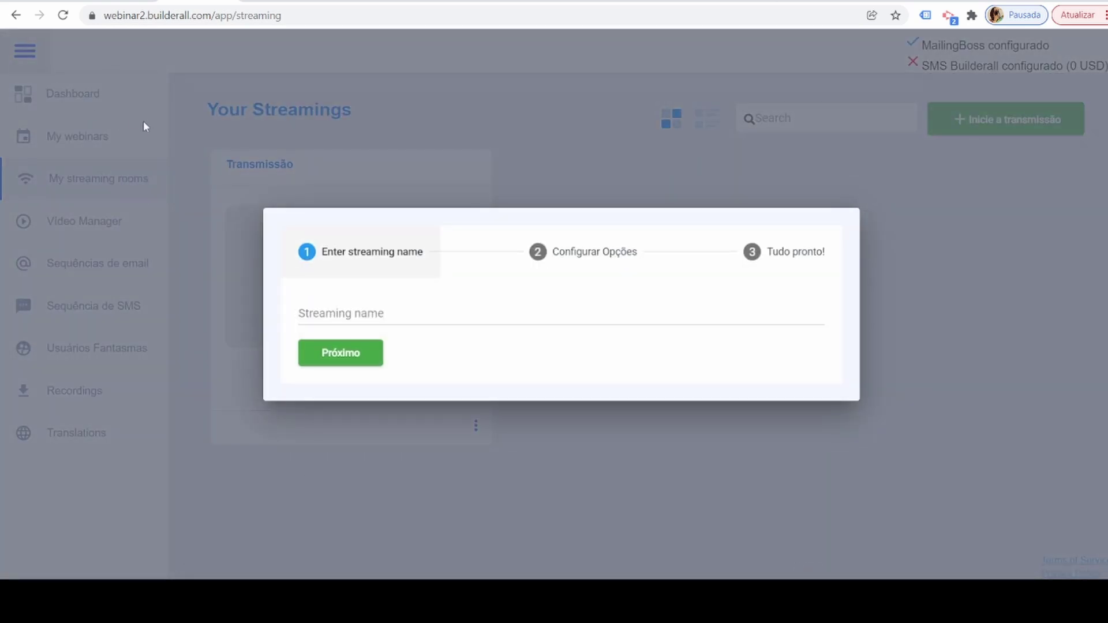
pyautogui.click(970, 339)
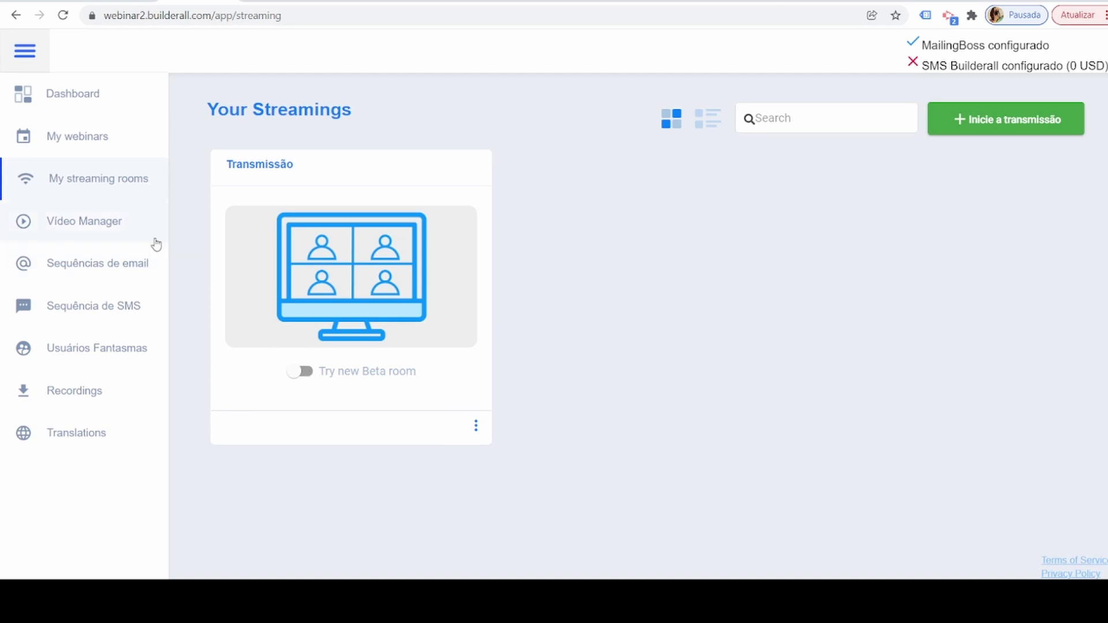
# - Glance at the video manager and create a webinar of type "Sala Live com chat e login" named "teste"
pyautogui.click(133, 237)
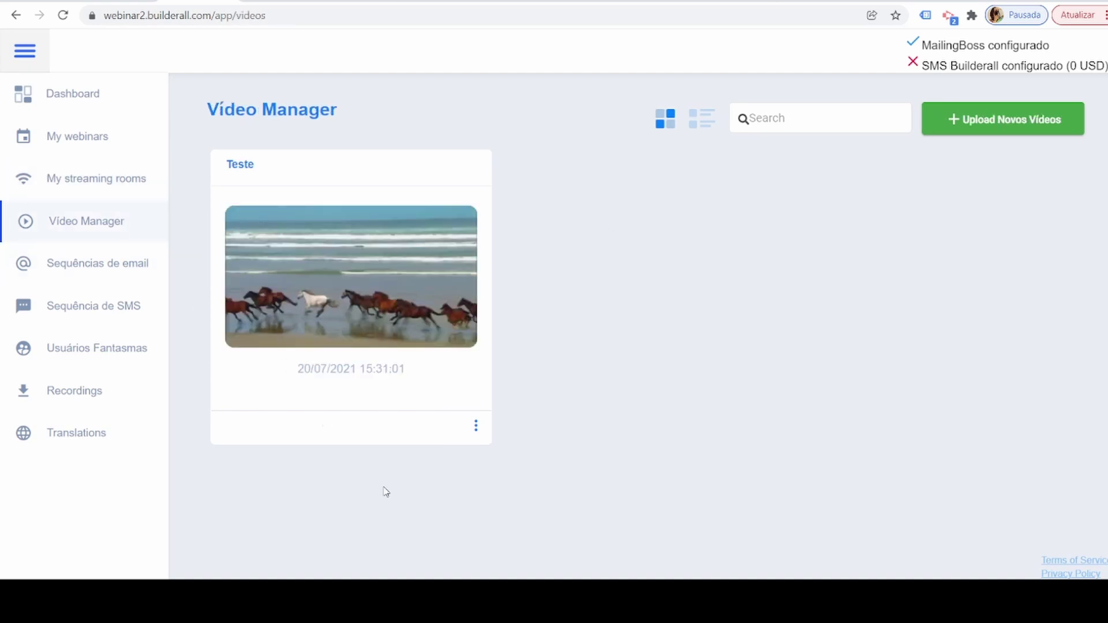
pyautogui.click(102, 139)
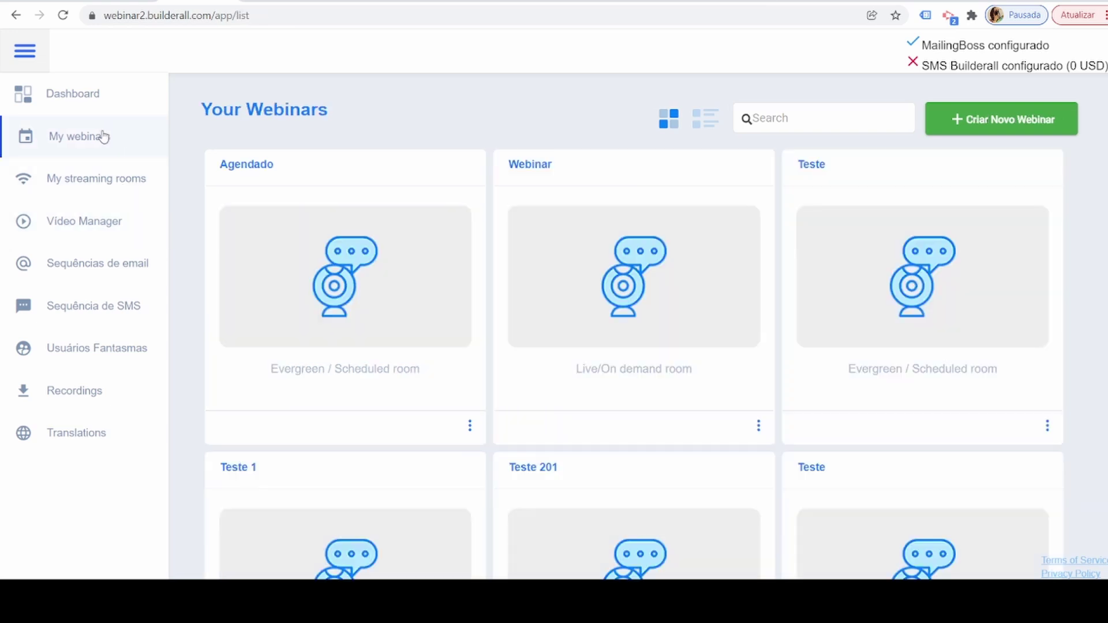
pyautogui.click(1001, 119)
pyautogui.click(358, 424)
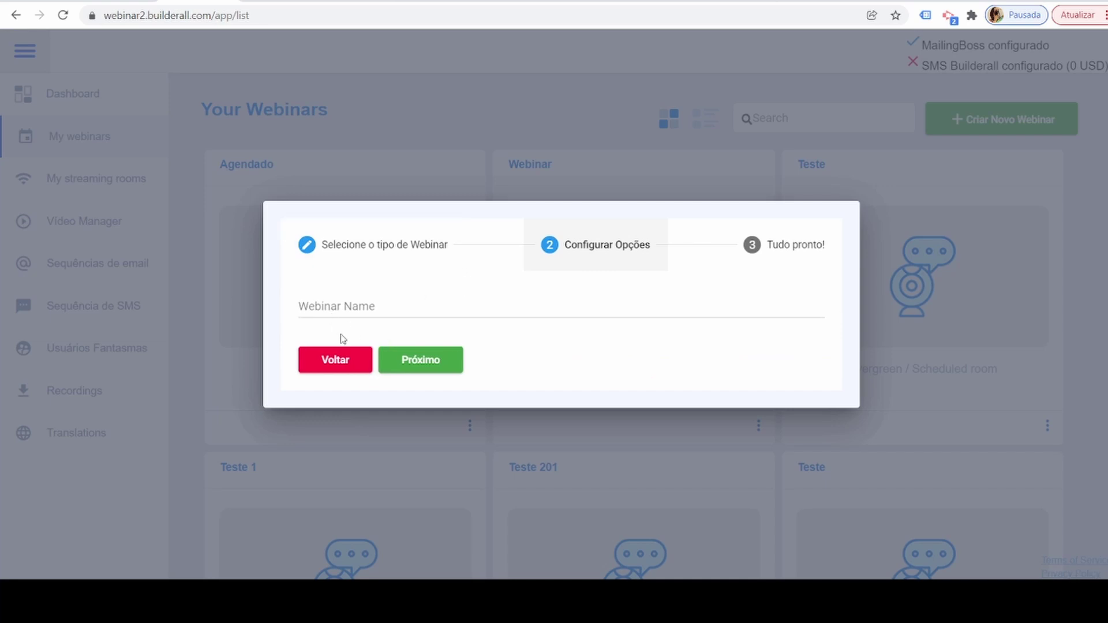
pyautogui.click(333, 307)
pyautogui.write('teste')
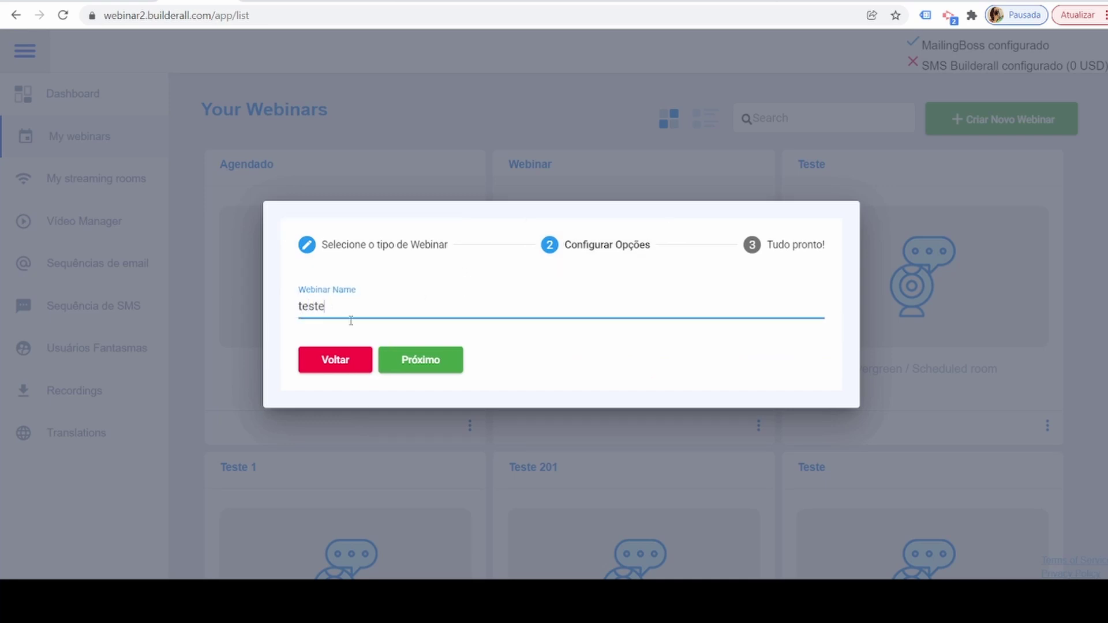
pyautogui.click(414, 360)
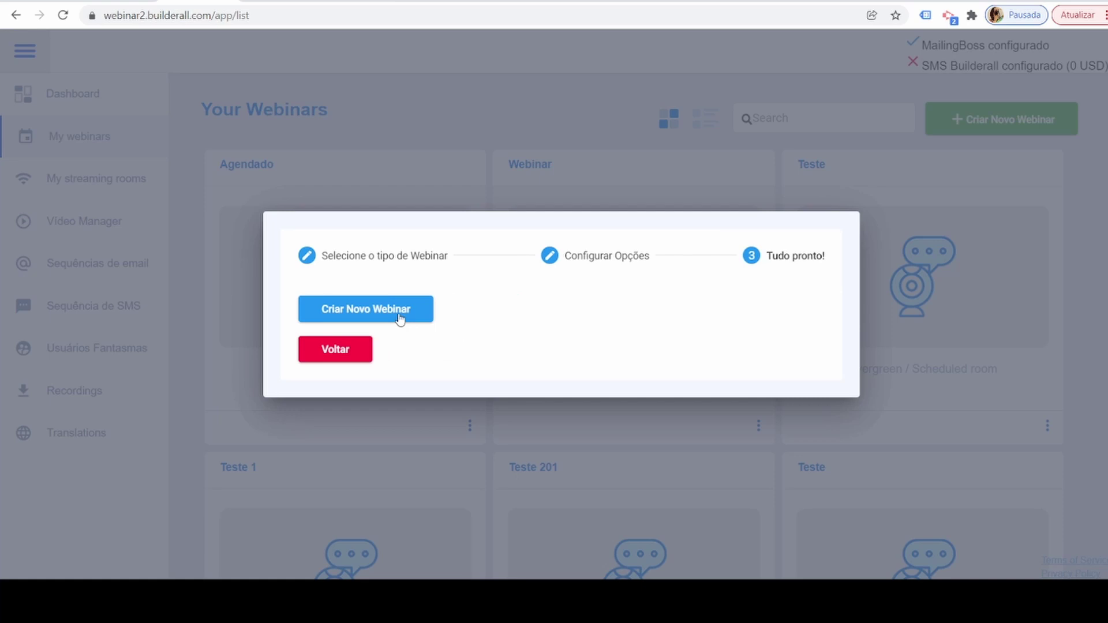
pyautogui.click(398, 316)
# - Set the webinar's video source to "Vídeo carregado" and check its upload dialog for new videos
pyautogui.click(348, 360)
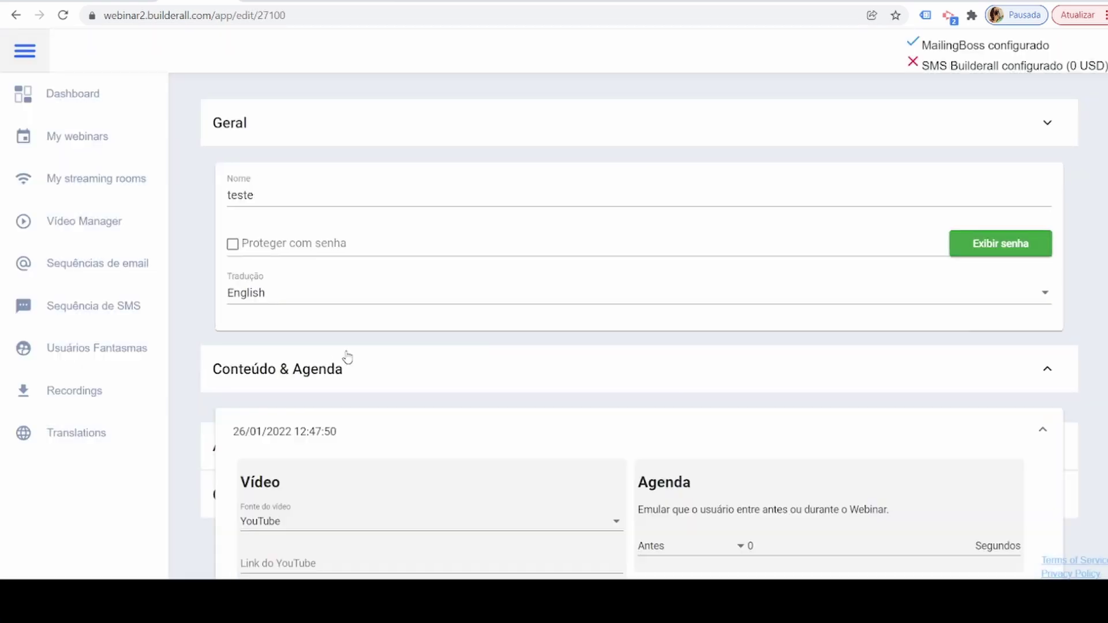
pyautogui.click(302, 327)
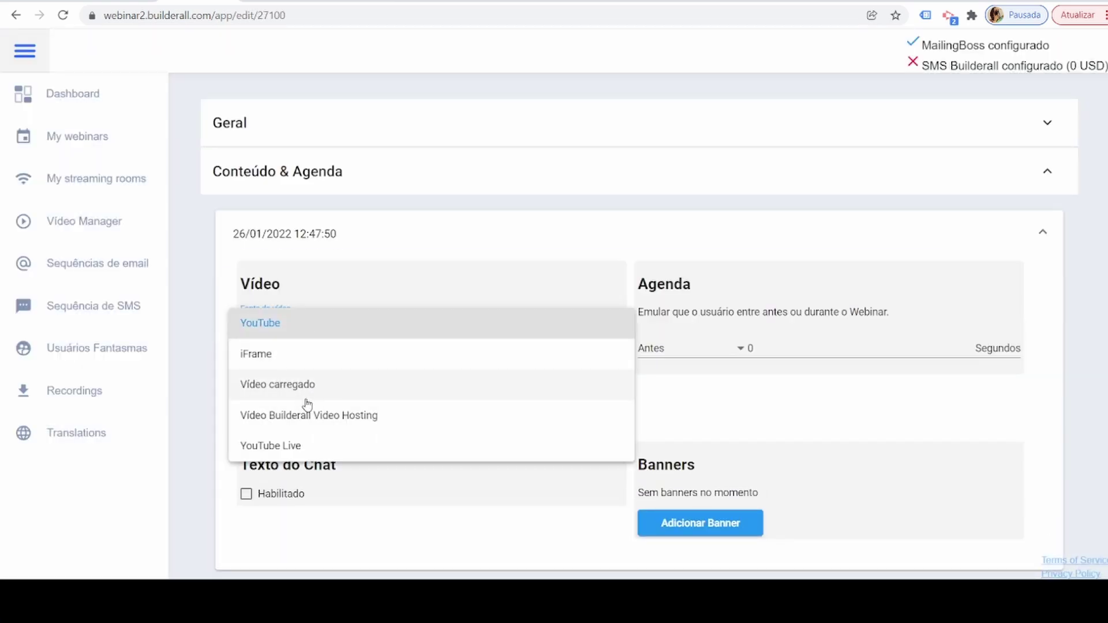
pyautogui.click(305, 395)
pyautogui.click(304, 410)
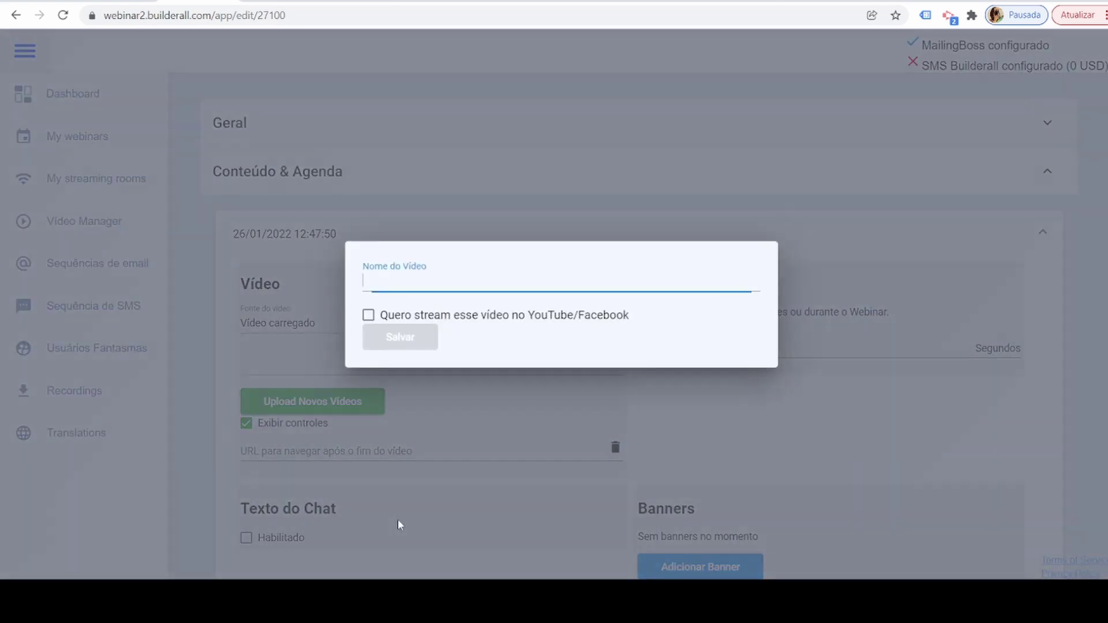
pyautogui.click(225, 214)
pyautogui.scroll(-1, 335, 416)
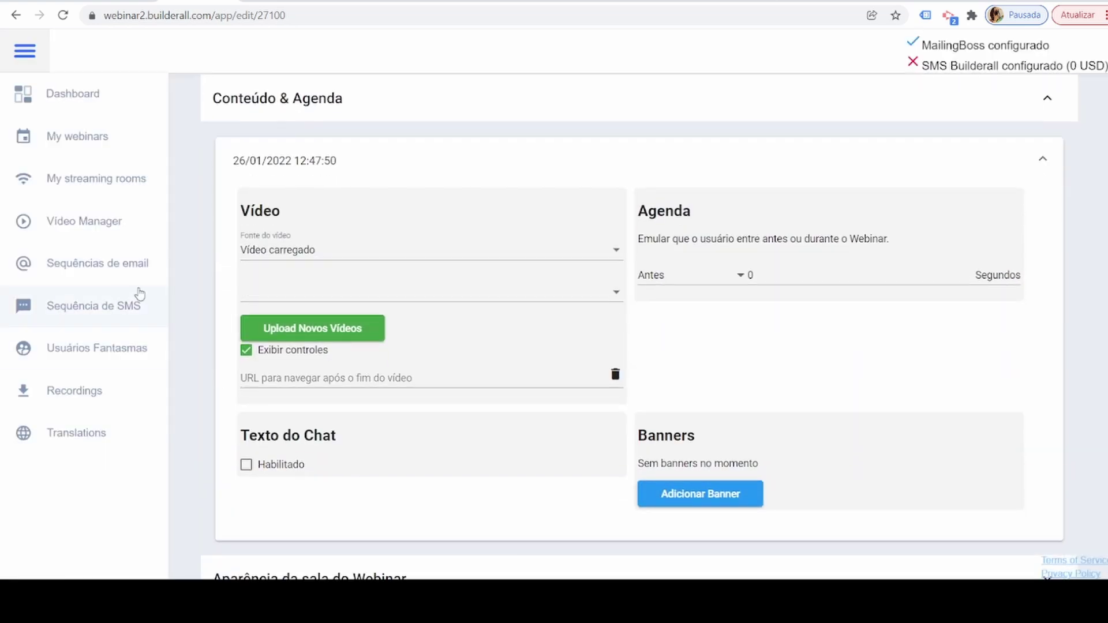
# - Start a new video upload in the video manager, name it "Teste", and dismiss the form without saving
pyautogui.click(86, 236)
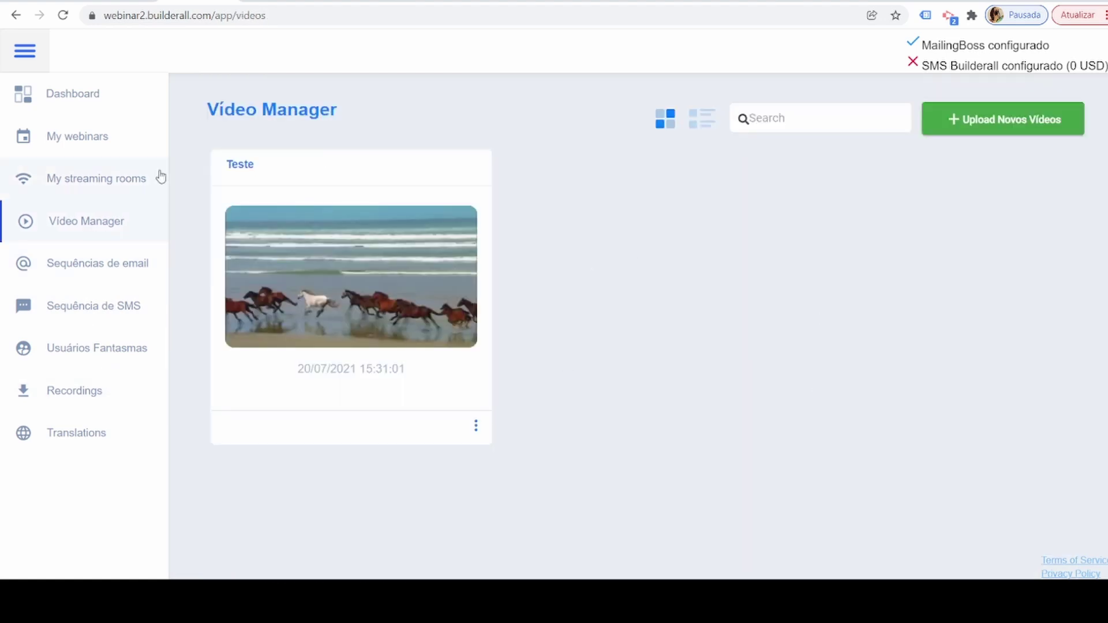
pyautogui.click(1014, 120)
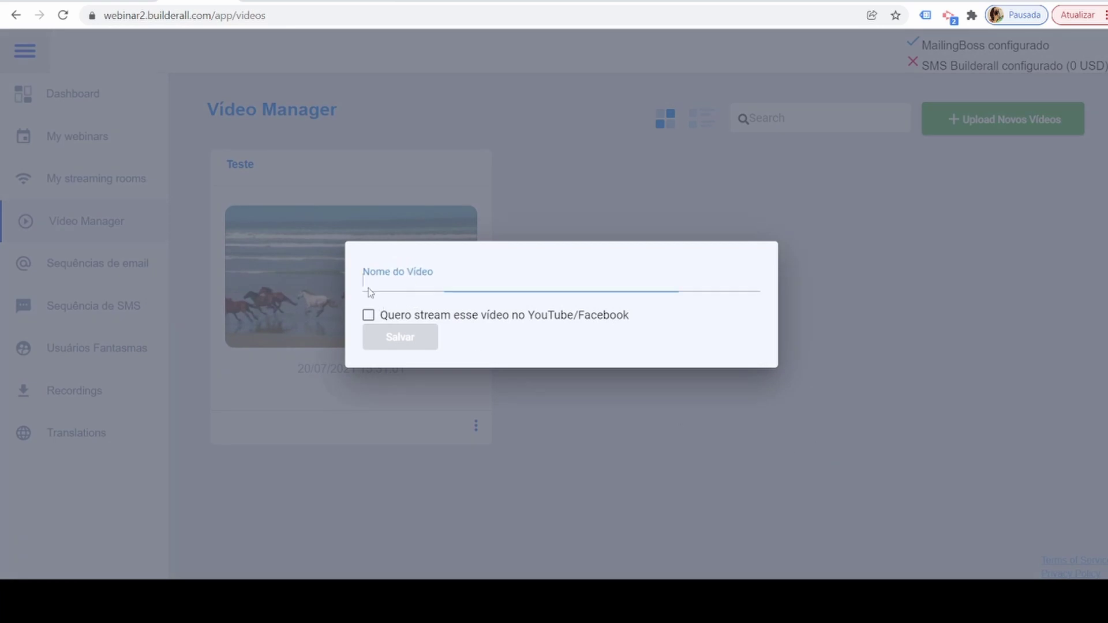
pyautogui.click(379, 279)
pyautogui.write('Teste')
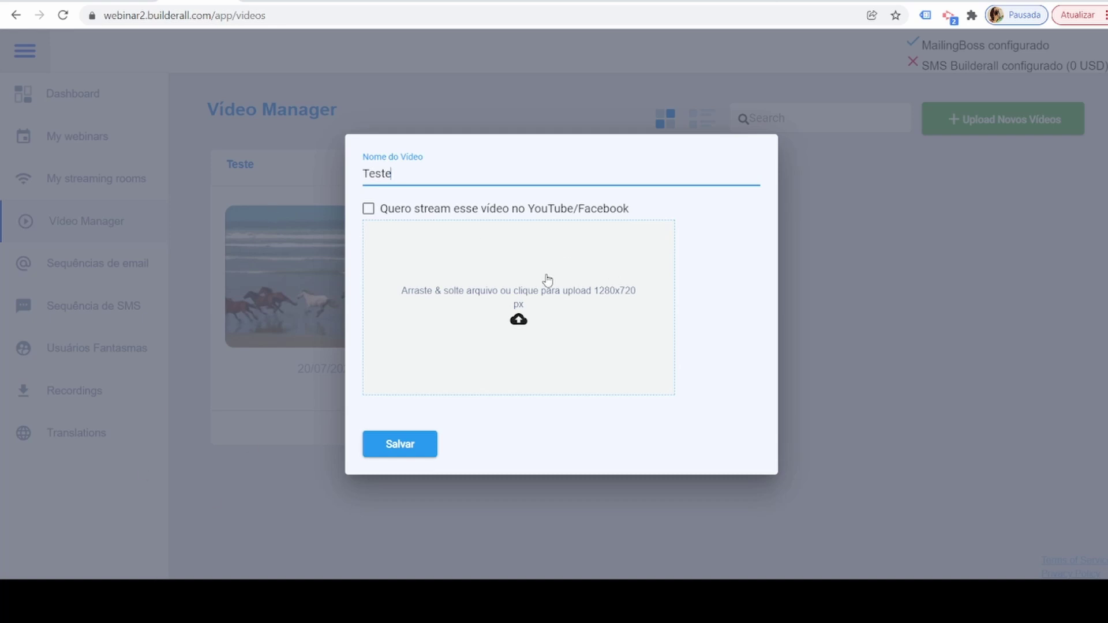
pyautogui.click(927, 366)
# - Start a new email sequence named "Caso" and close the form without creating it
pyautogui.click(81, 275)
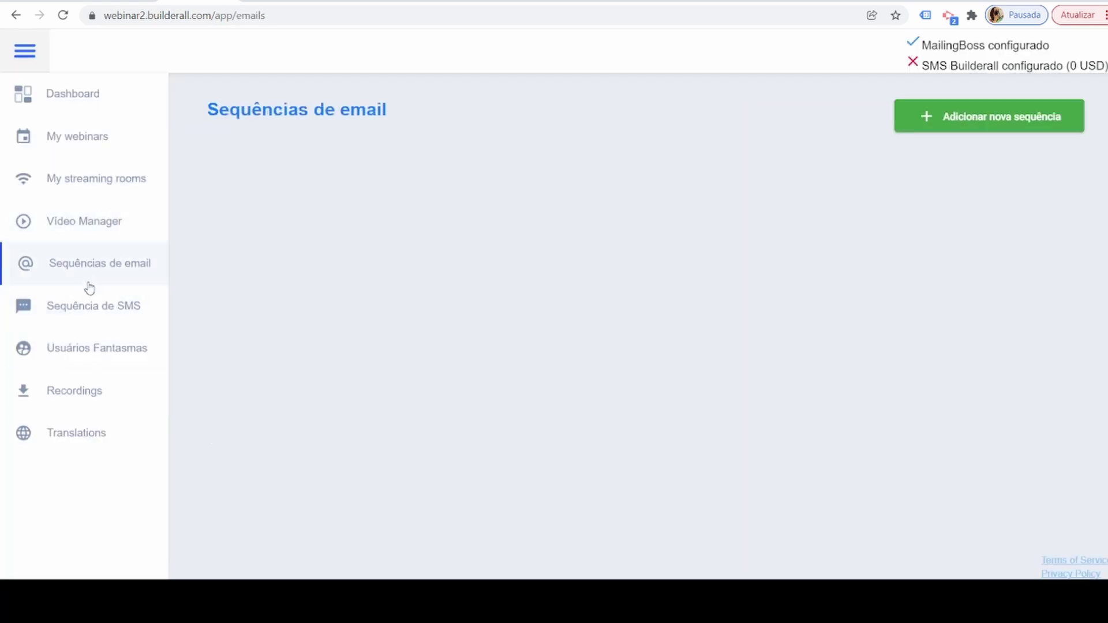
pyautogui.click(997, 128)
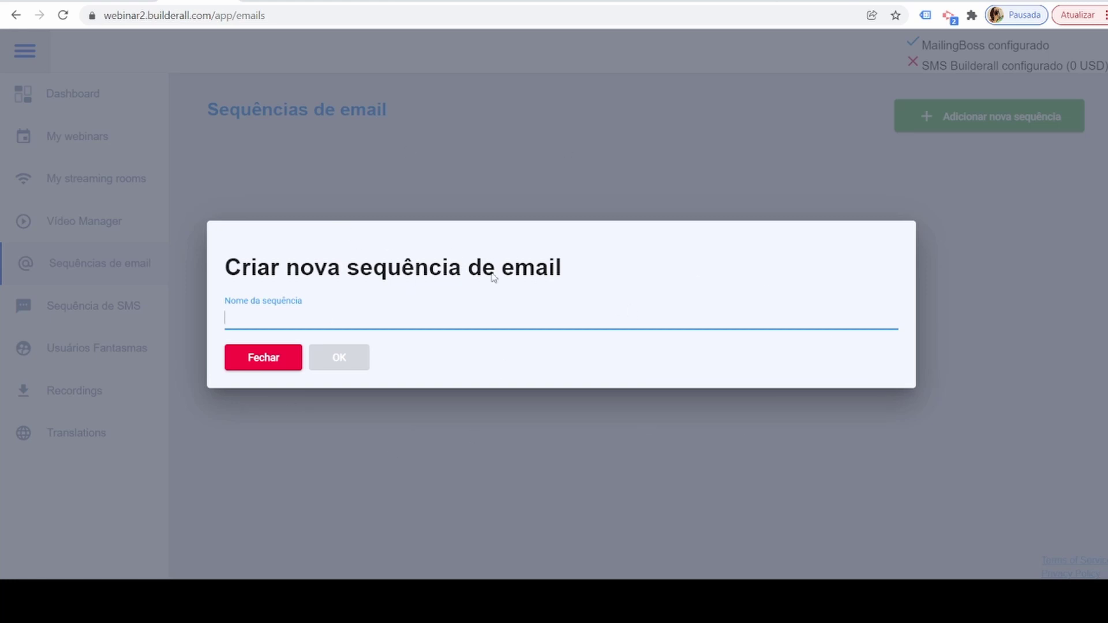
pyautogui.click(312, 331)
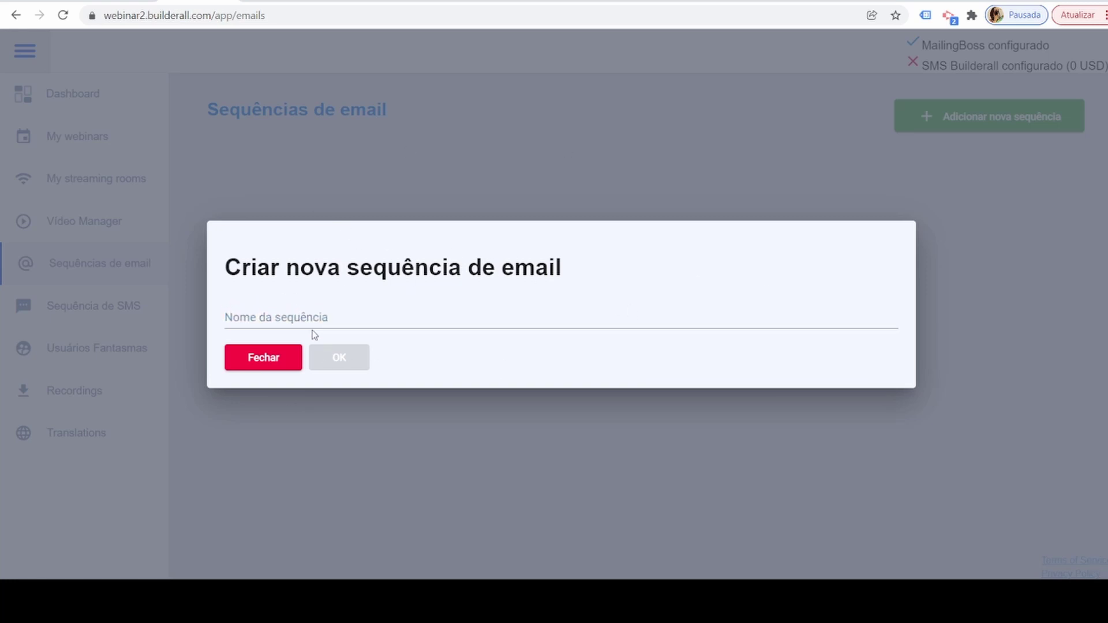
pyautogui.click(306, 318)
pyautogui.write('Caso')
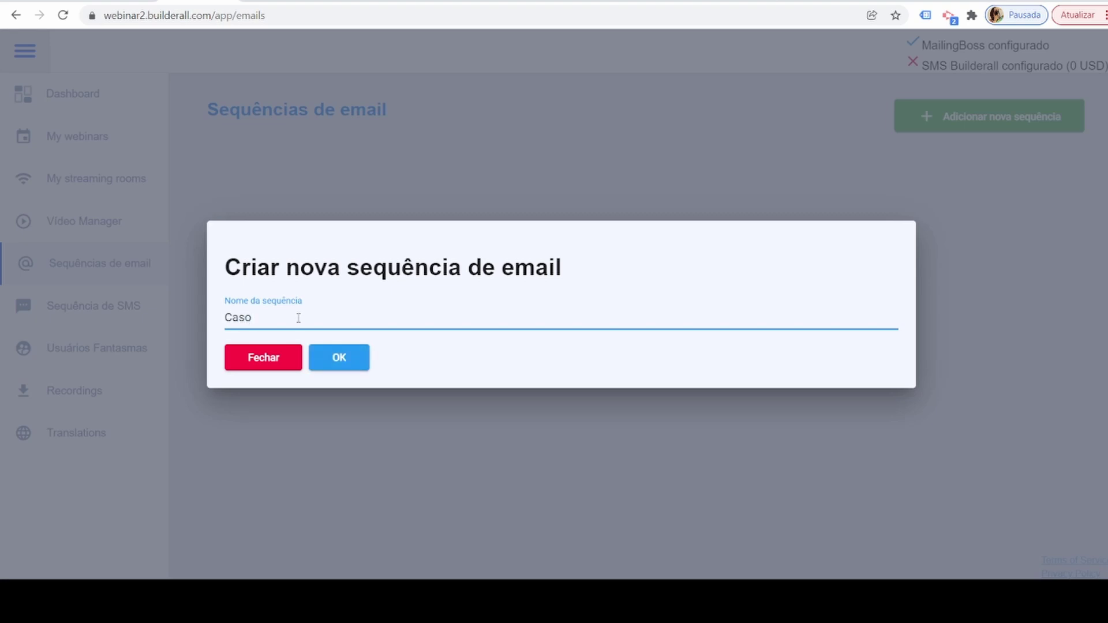
pyautogui.click(245, 346)
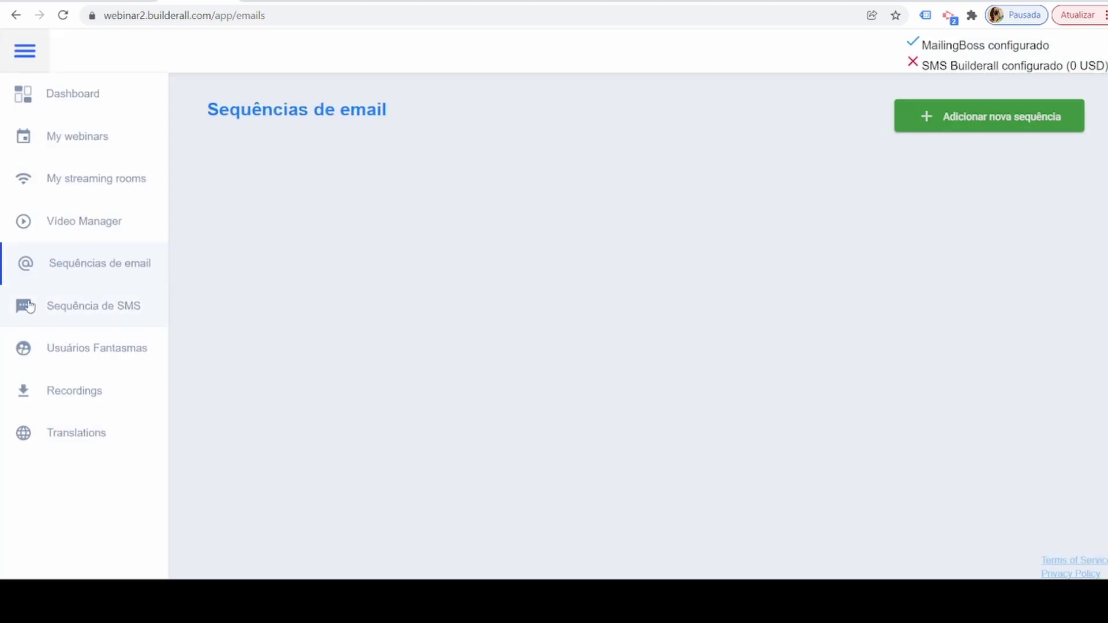
# - View the SMS sequences and ghost user groups, and open the new ghost group form, closing it without creating one
pyautogui.click(30, 307)
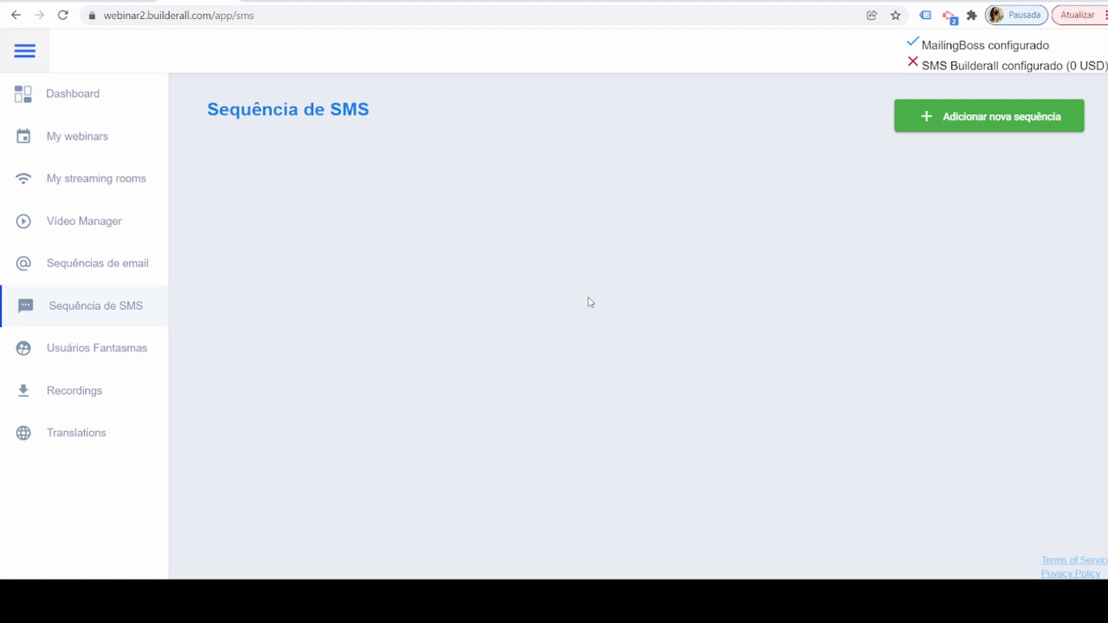
pyautogui.click(118, 362)
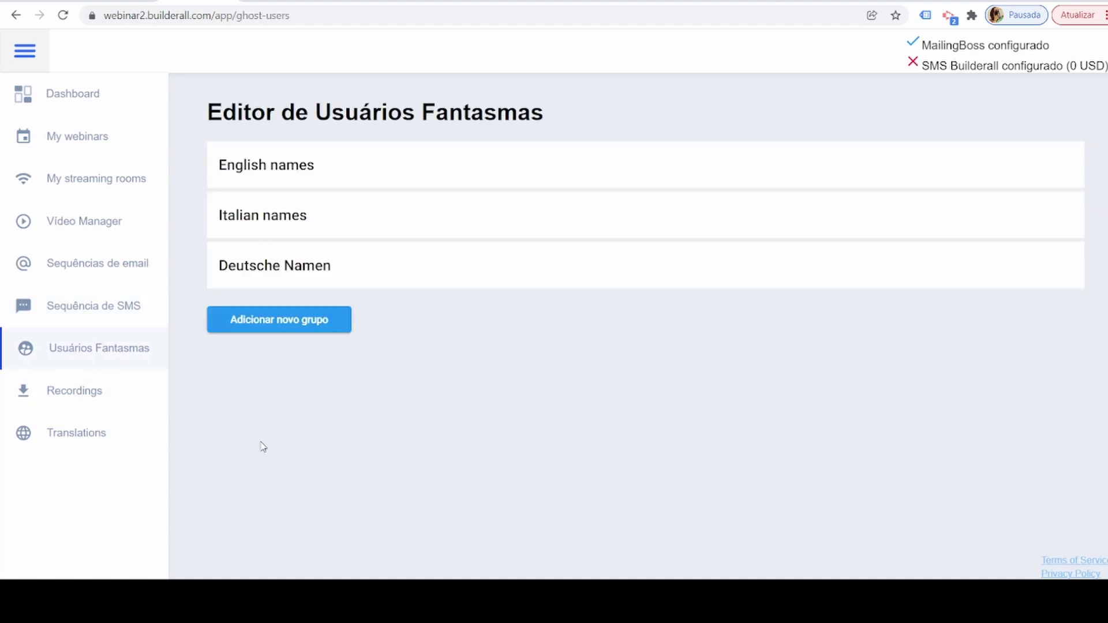
pyautogui.click(291, 326)
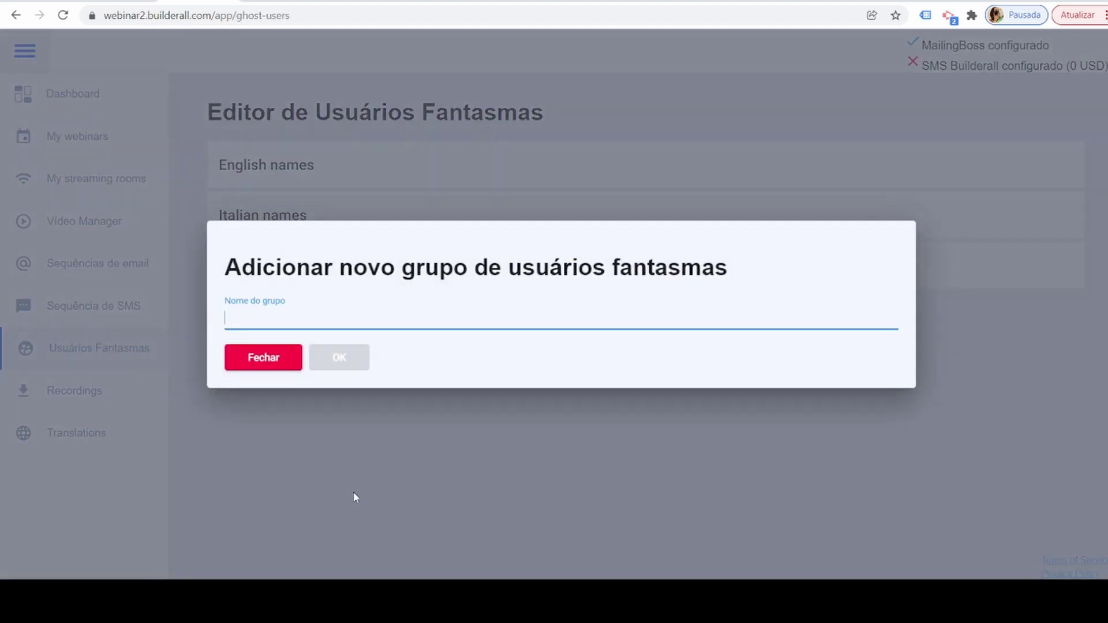
pyautogui.click(286, 365)
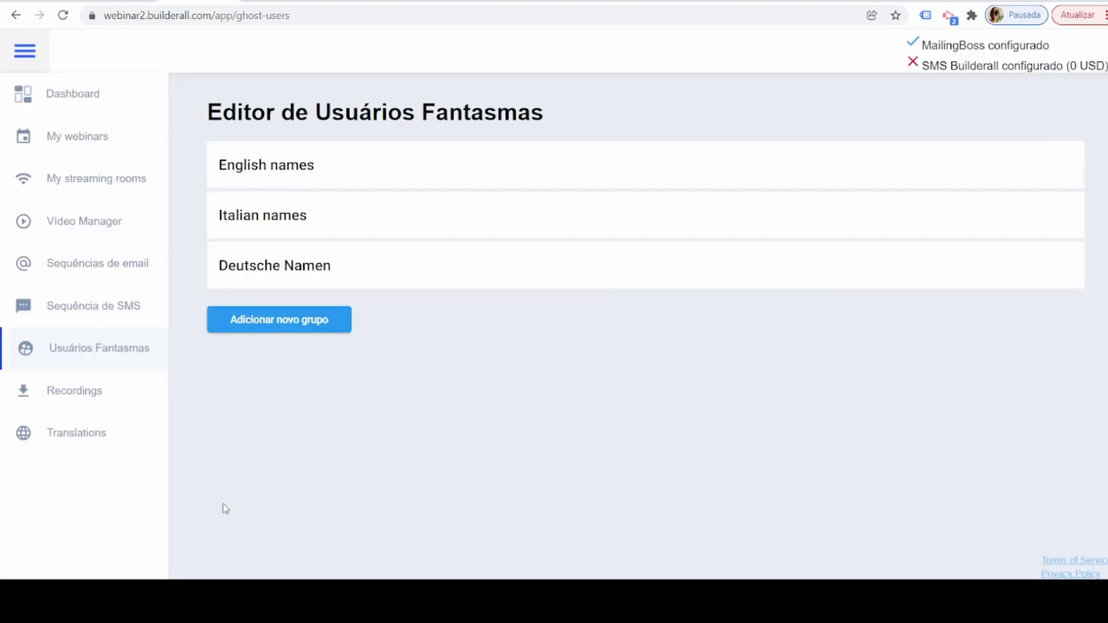
# - Review the webinar recordings page and its retention notice, checking the list of webinars in between
pyautogui.click(80, 389)
pyautogui.moveTo(384, 198); pyautogui.dragTo(195, 139)
pyautogui.click(269, 237)
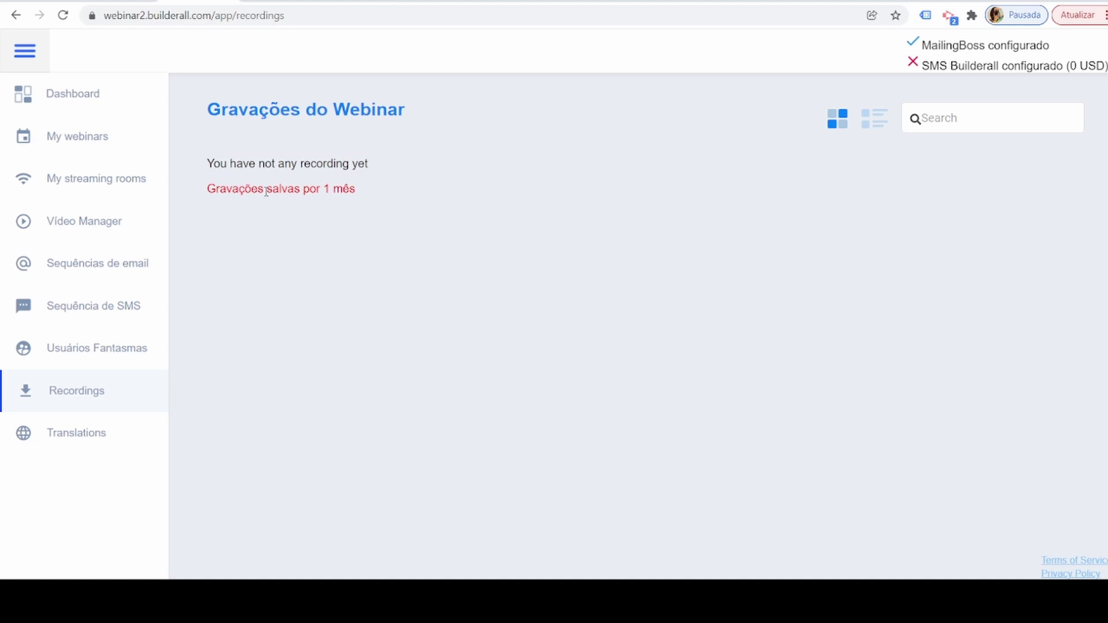
pyautogui.moveTo(266, 192); pyautogui.dragTo(406, 194)
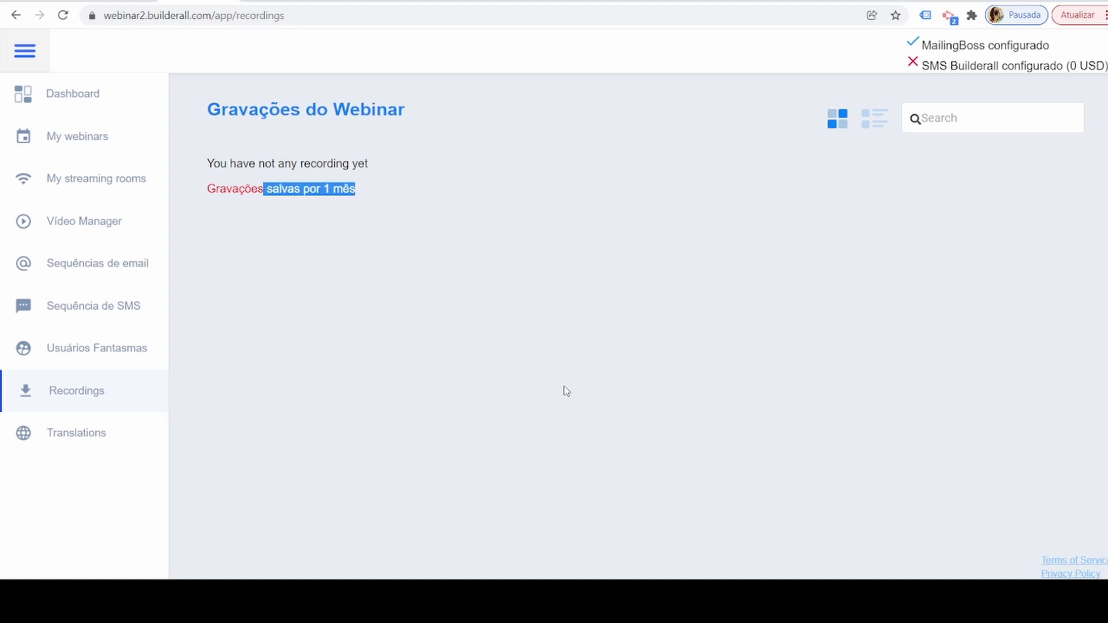
pyautogui.click(468, 422)
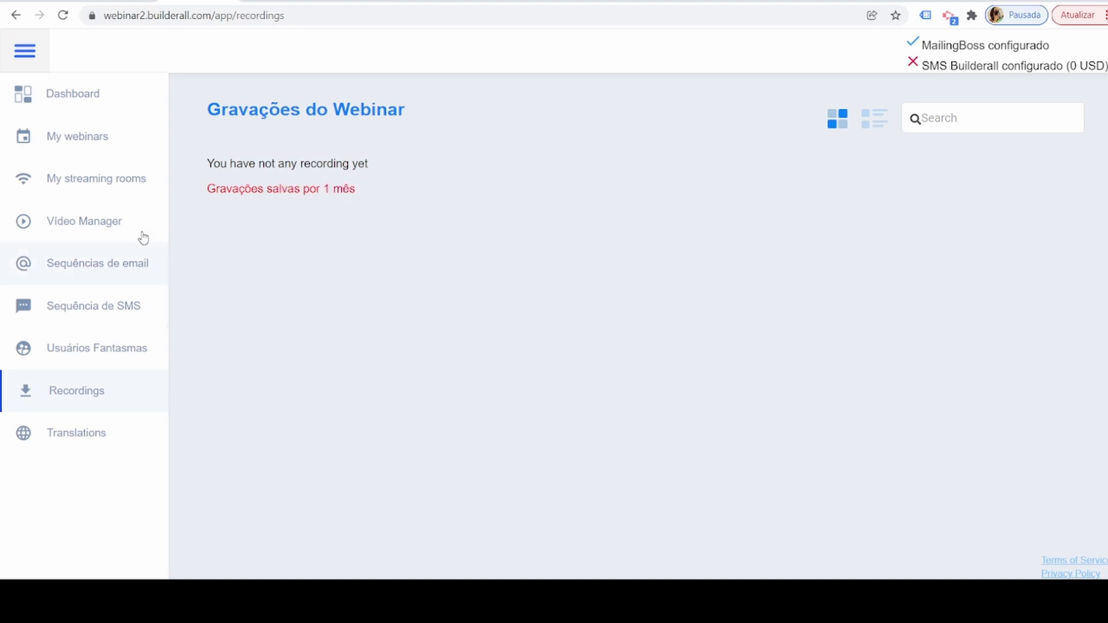
pyautogui.click(87, 139)
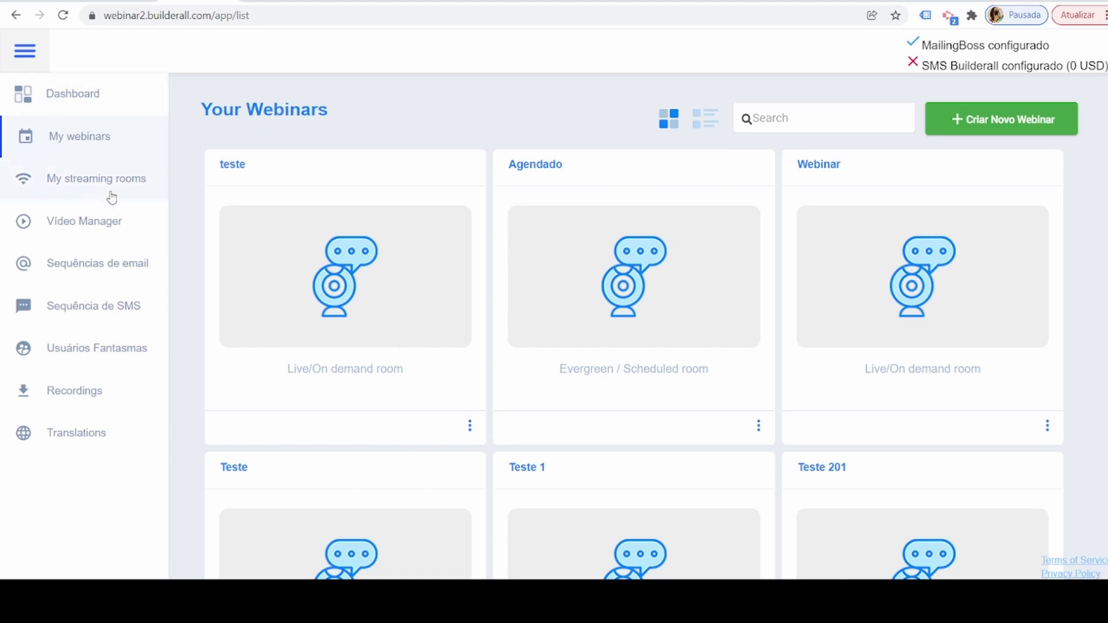
pyautogui.click(112, 384)
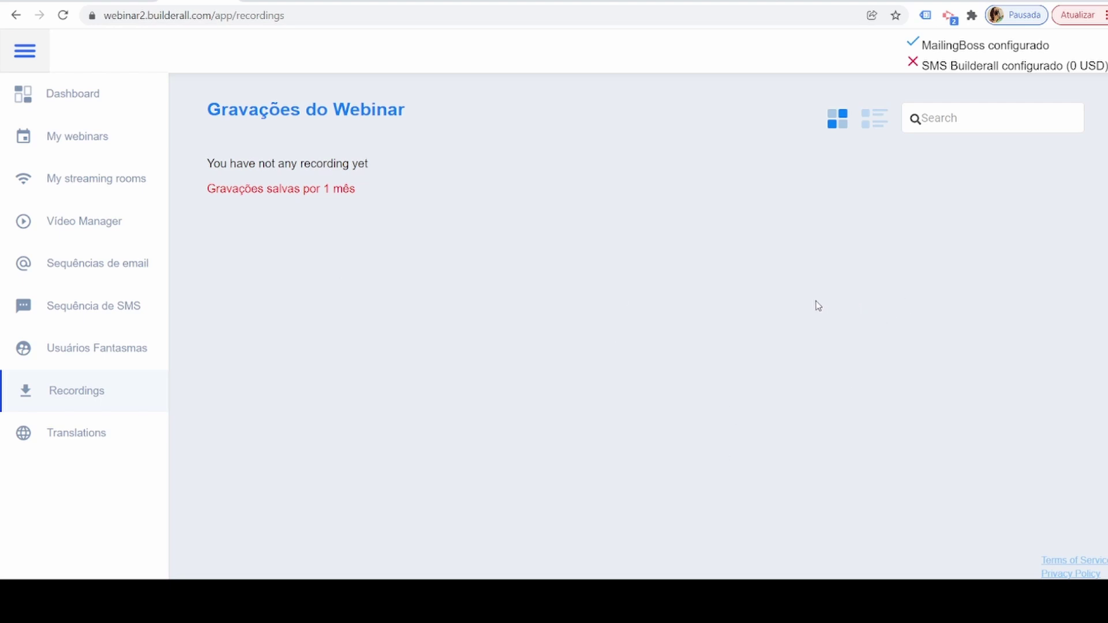
# - Examine the available translation languages and check the new translation form, closing it without creating one
pyautogui.click(94, 438)
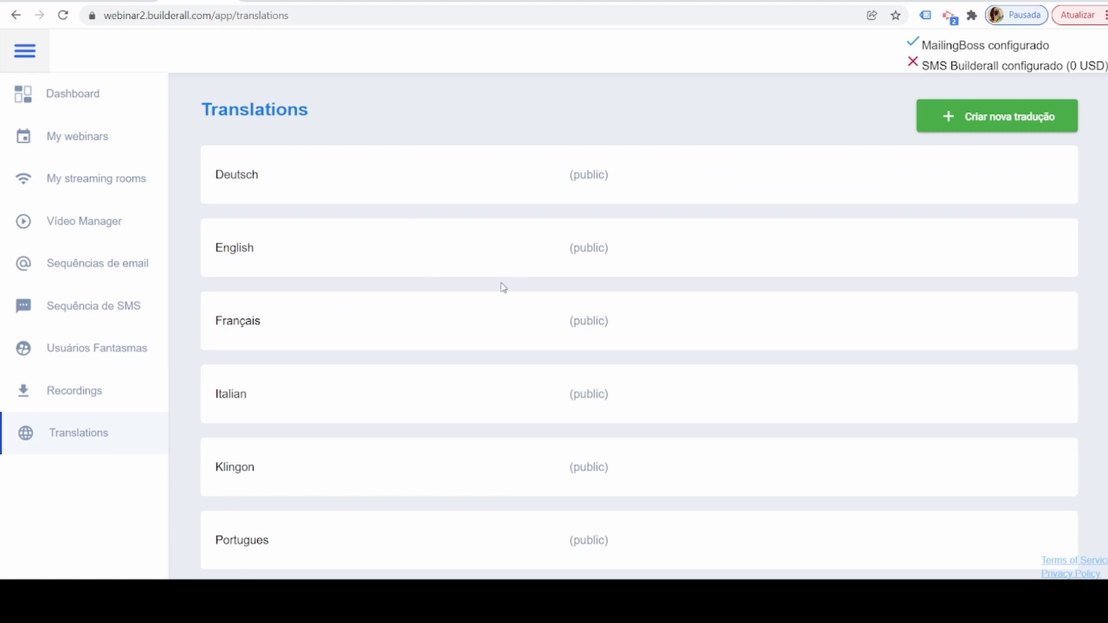
pyautogui.scroll(-3, 508, 294)
pyautogui.scroll(3, 537, 318)
pyautogui.scroll(-3, 425, 277)
pyautogui.scroll(3, 430, 200)
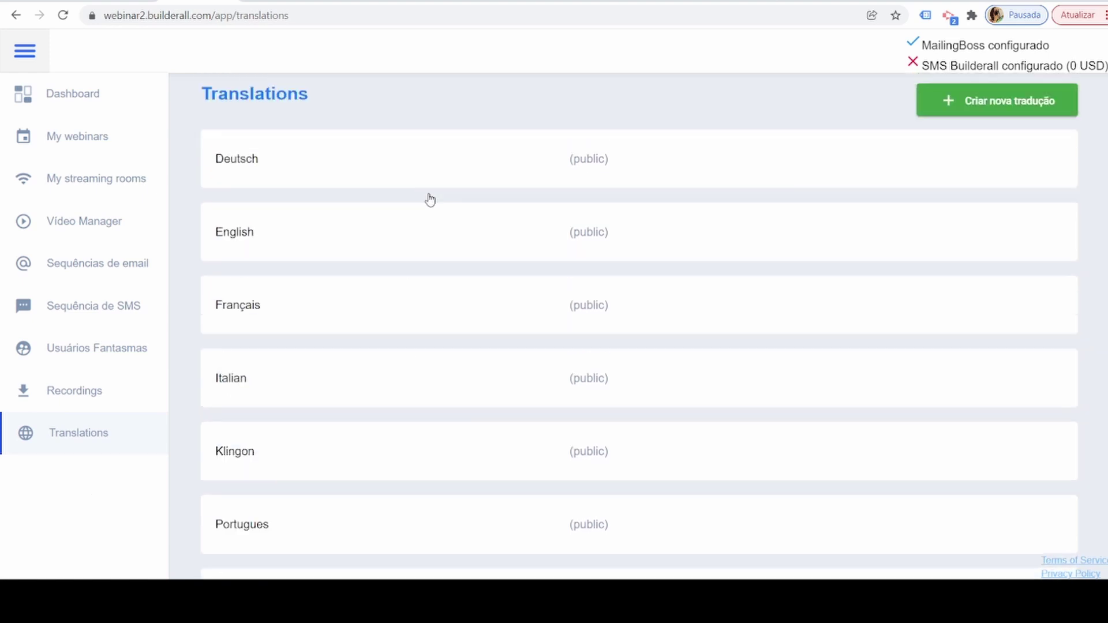
pyautogui.scroll(-3, 455, 300)
pyautogui.scroll(3, 488, 364)
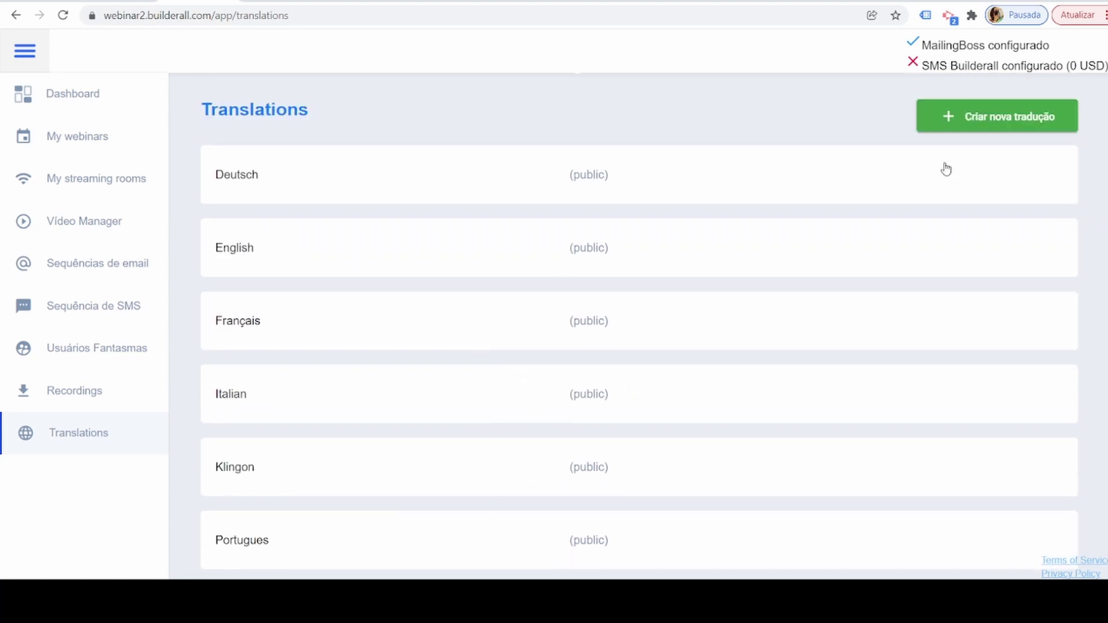
pyautogui.click(955, 121)
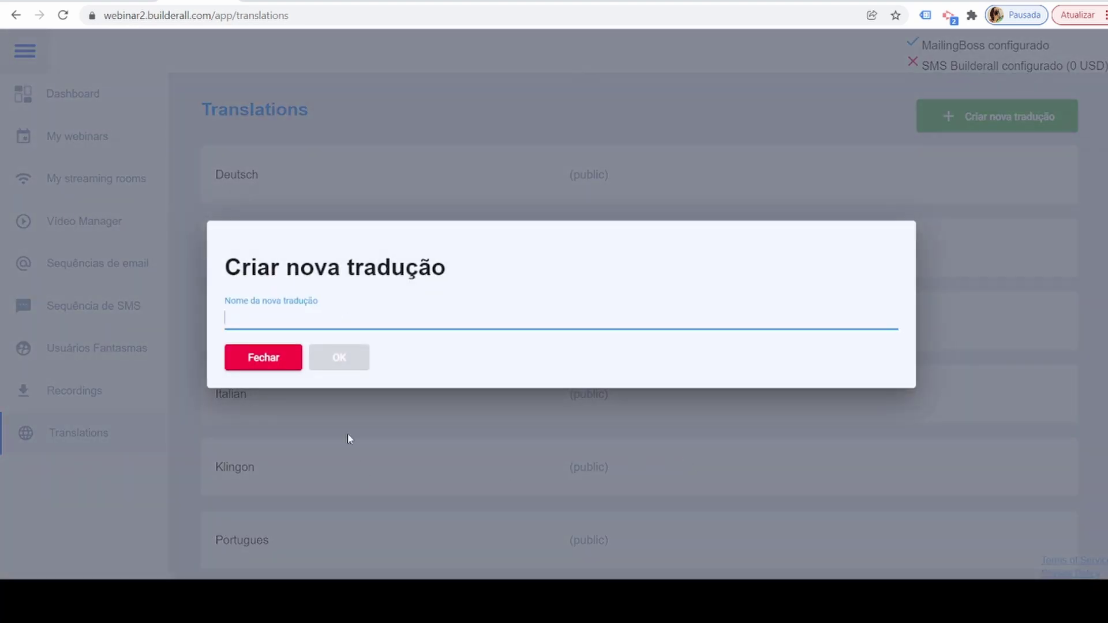
pyautogui.click(268, 362)
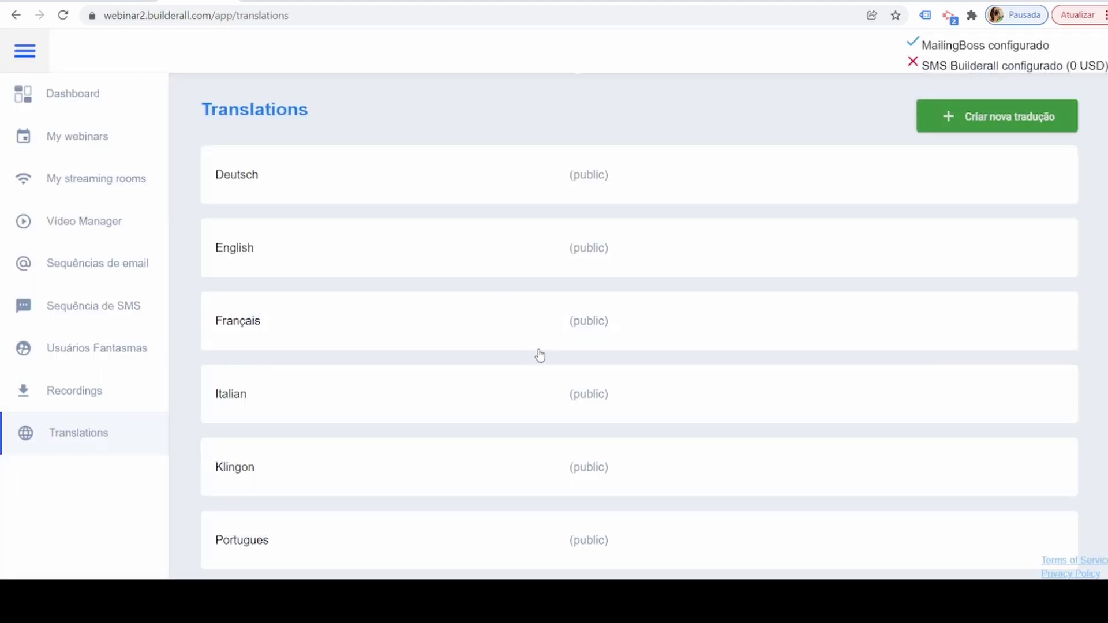
pyautogui.scroll(-2, 540, 354)
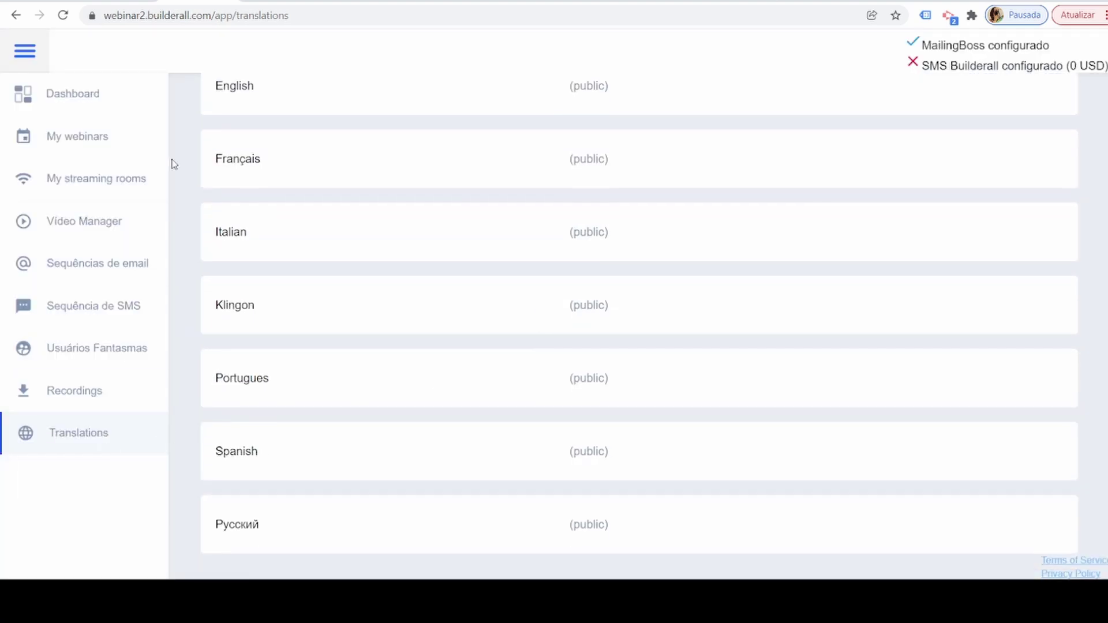
# - Revisit each section of the webinar tool from the dashboard through translations, ending on the email sequences
pyautogui.click(79, 97)
pyautogui.click(90, 149)
pyautogui.click(104, 195)
pyautogui.click(113, 230)
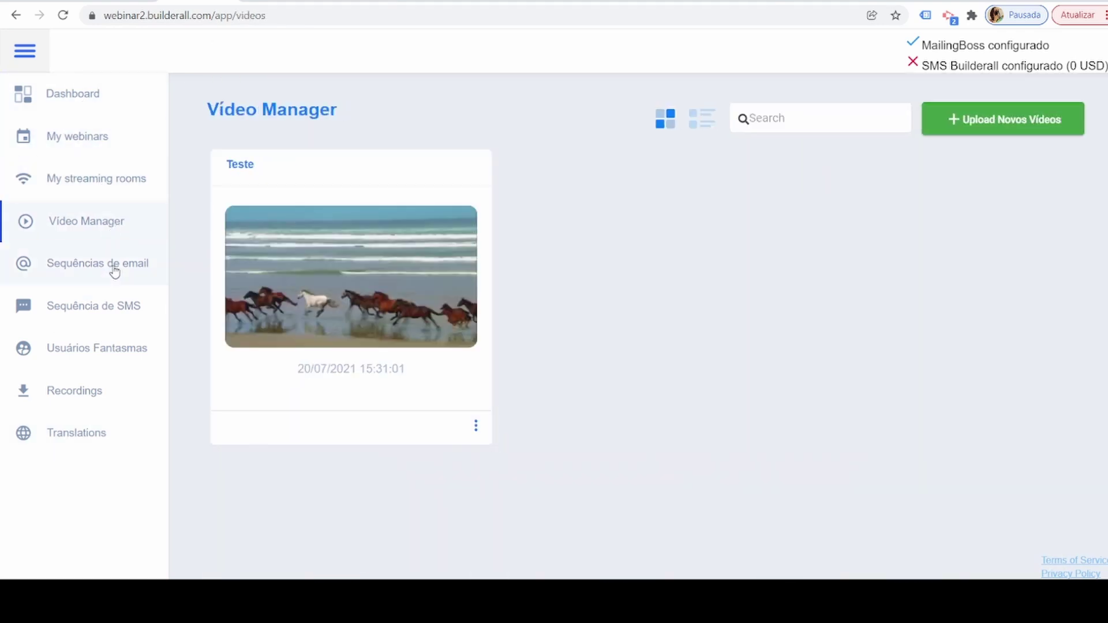
pyautogui.click(111, 266)
pyautogui.click(111, 301)
pyautogui.click(99, 350)
pyautogui.click(71, 398)
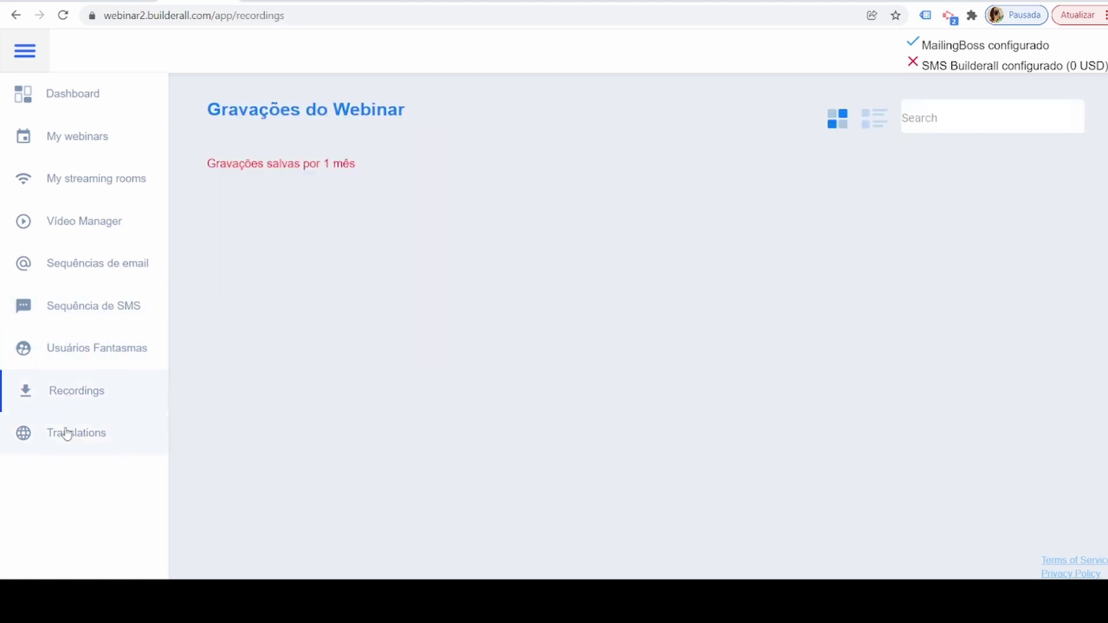
pyautogui.click(67, 432)
pyautogui.click(105, 314)
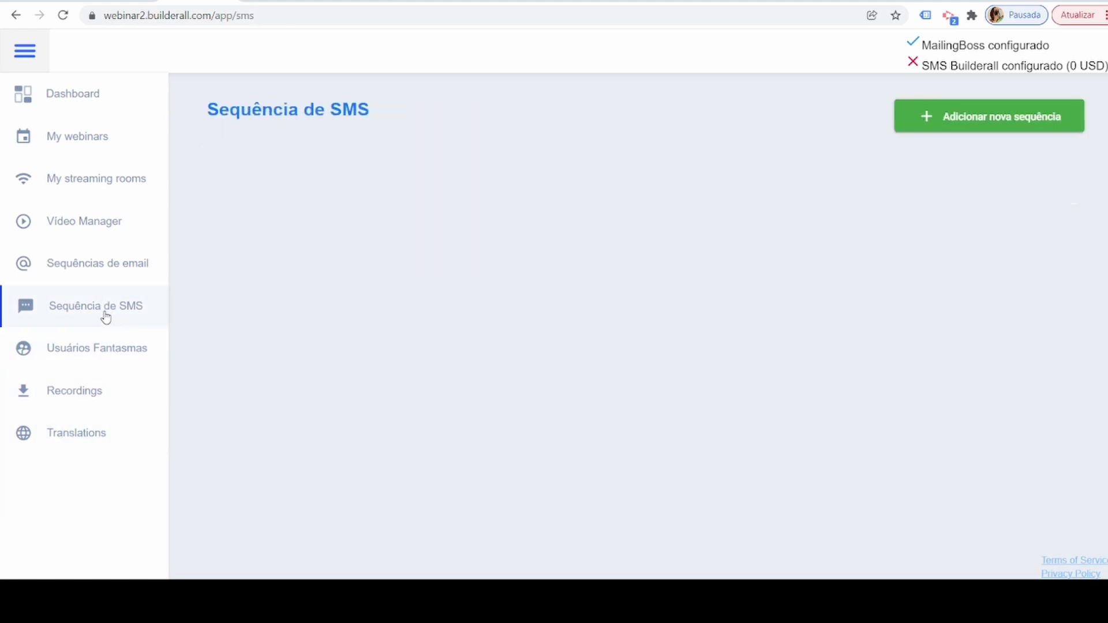
pyautogui.click(112, 270)
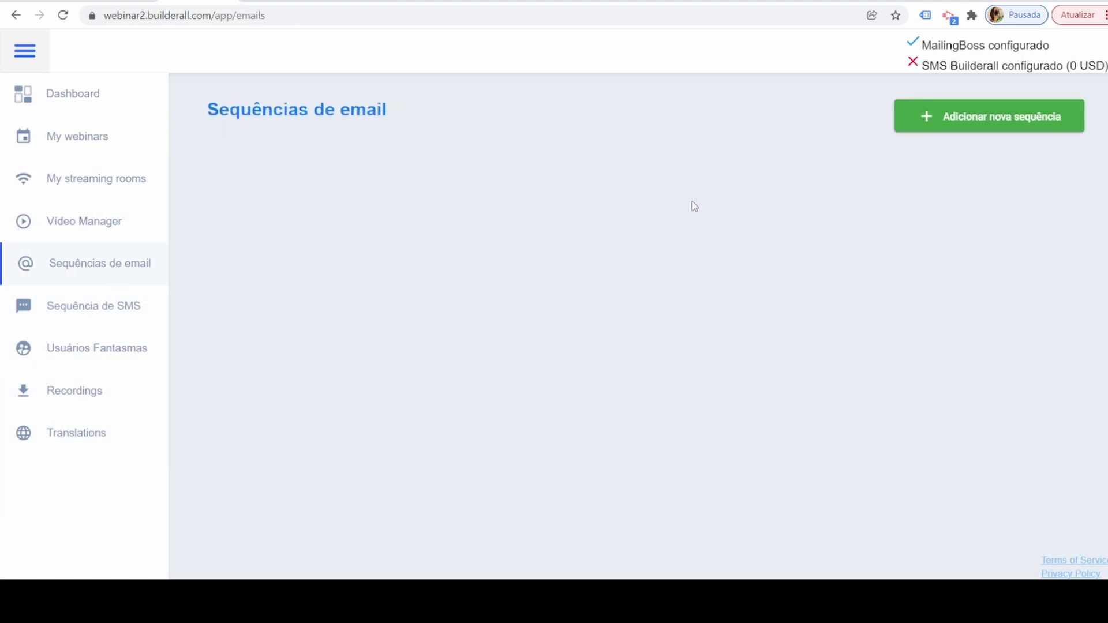